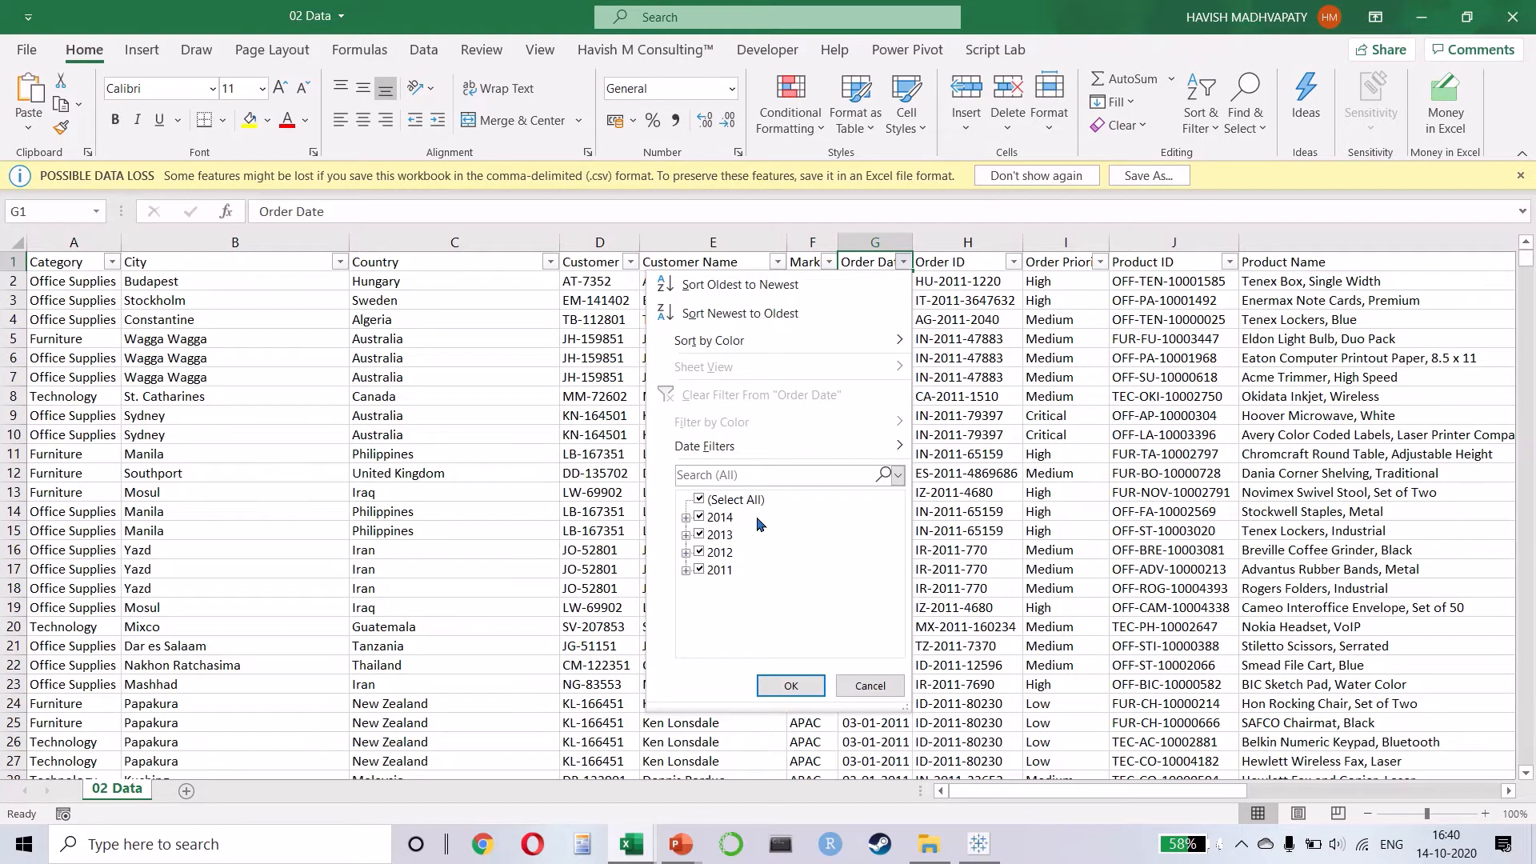
- Dismiss the Order Date filter list and review the column headers from Order ID through Ship Mode
{"action": "key", "text": "Escape"}
{"action": "key", "text": "Right"}
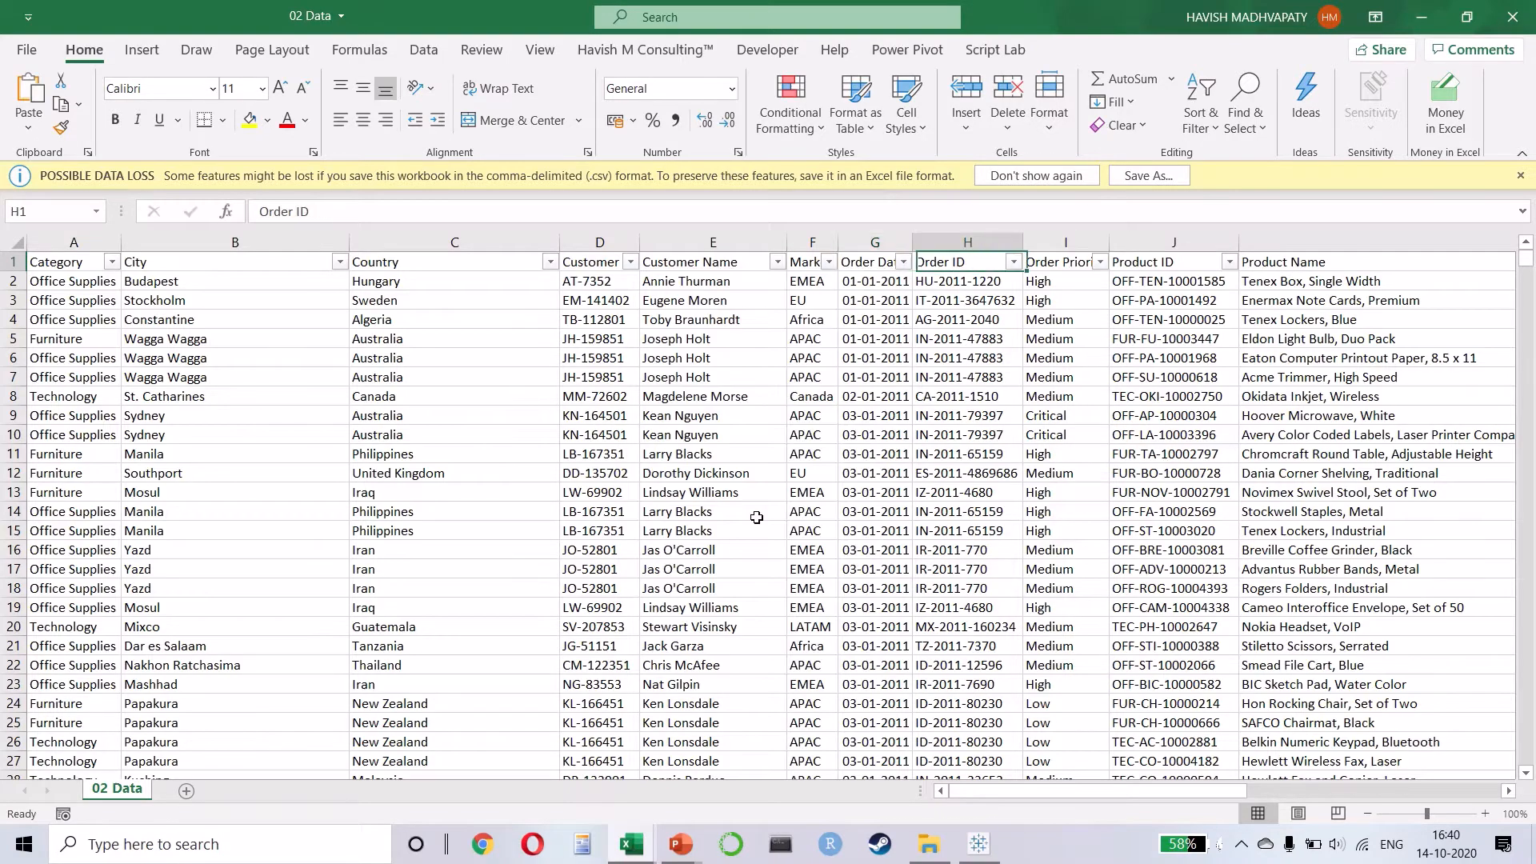
{"action": "key", "text": "ctrl+shift+Right"}
{"action": "key", "text": "Left"}
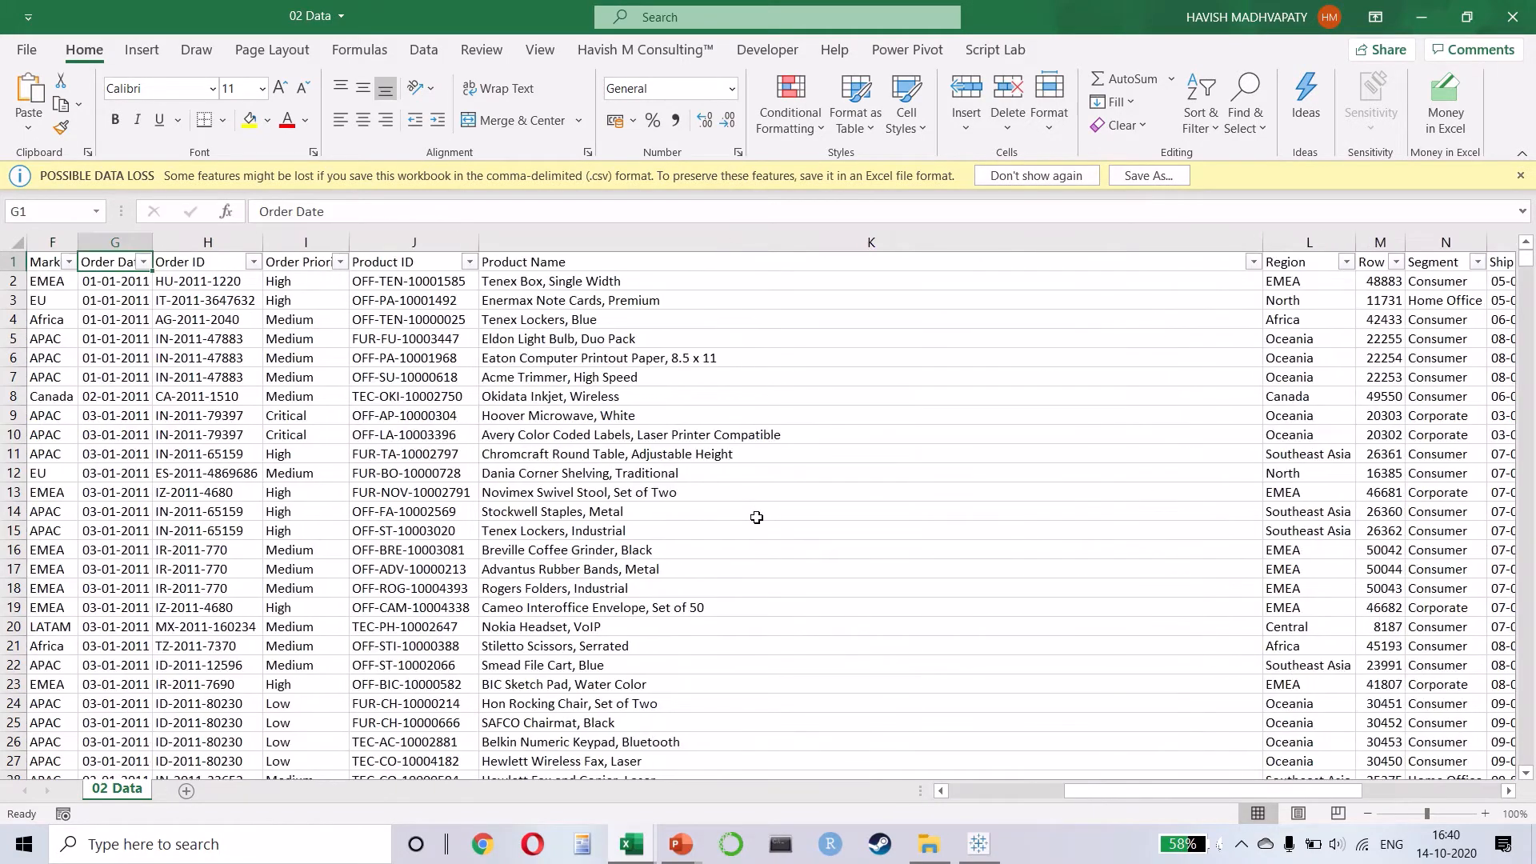
{"action": "key", "text": "Right"}
{"action": "key", "text": "Right"}
{"action": "key", "text": "Right"}
{"action": "key", "text": "Right"}
{"action": "key", "text": "Right"}
{"action": "key", "text": "Right"}
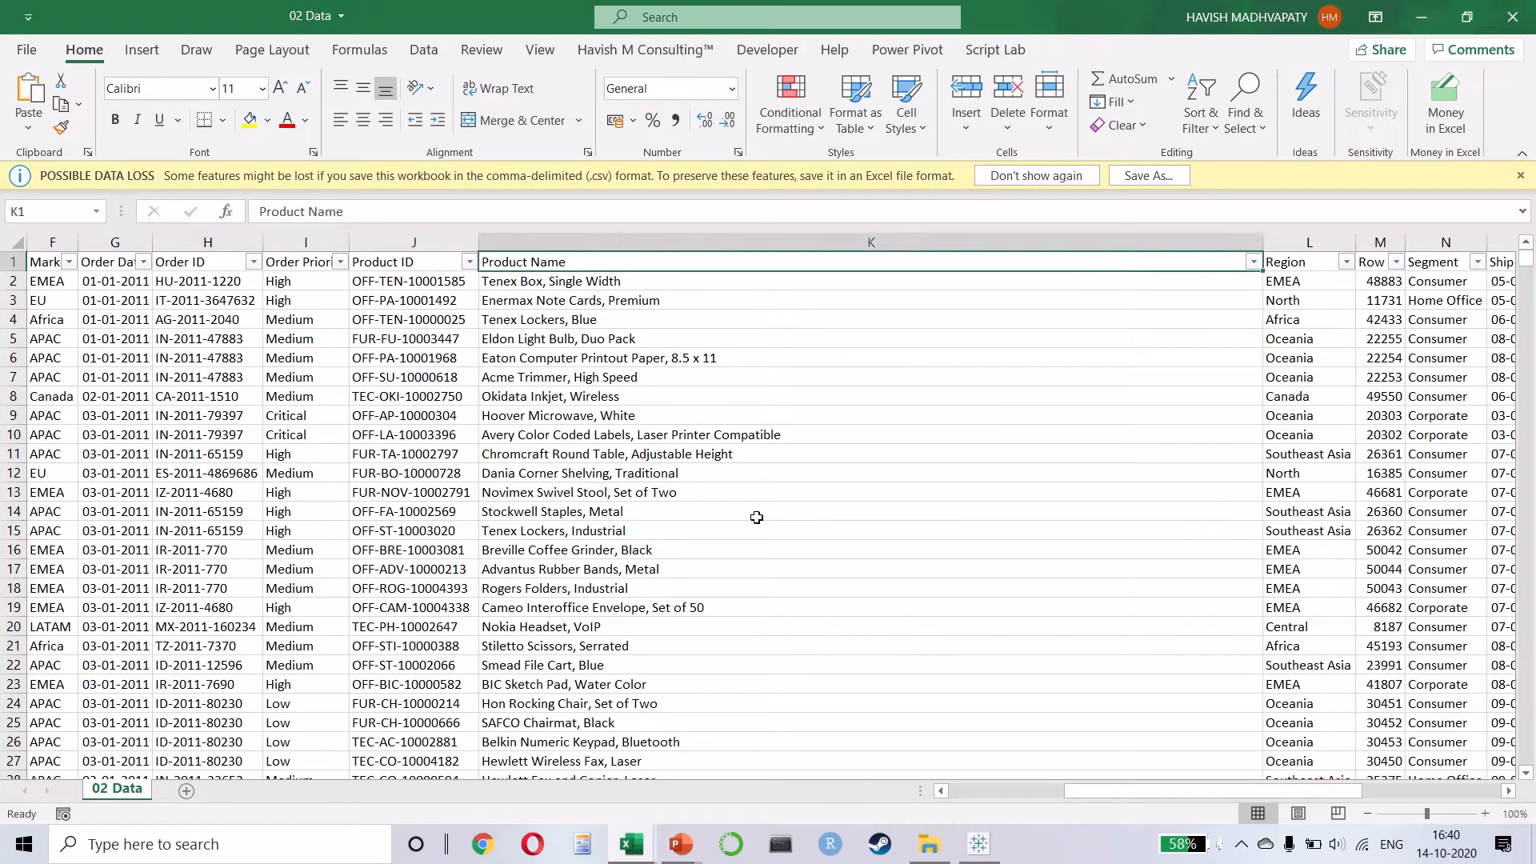
{"action": "key", "text": "Right"}
{"action": "key", "text": "Right"}
{"action": "key", "text": "Right"}
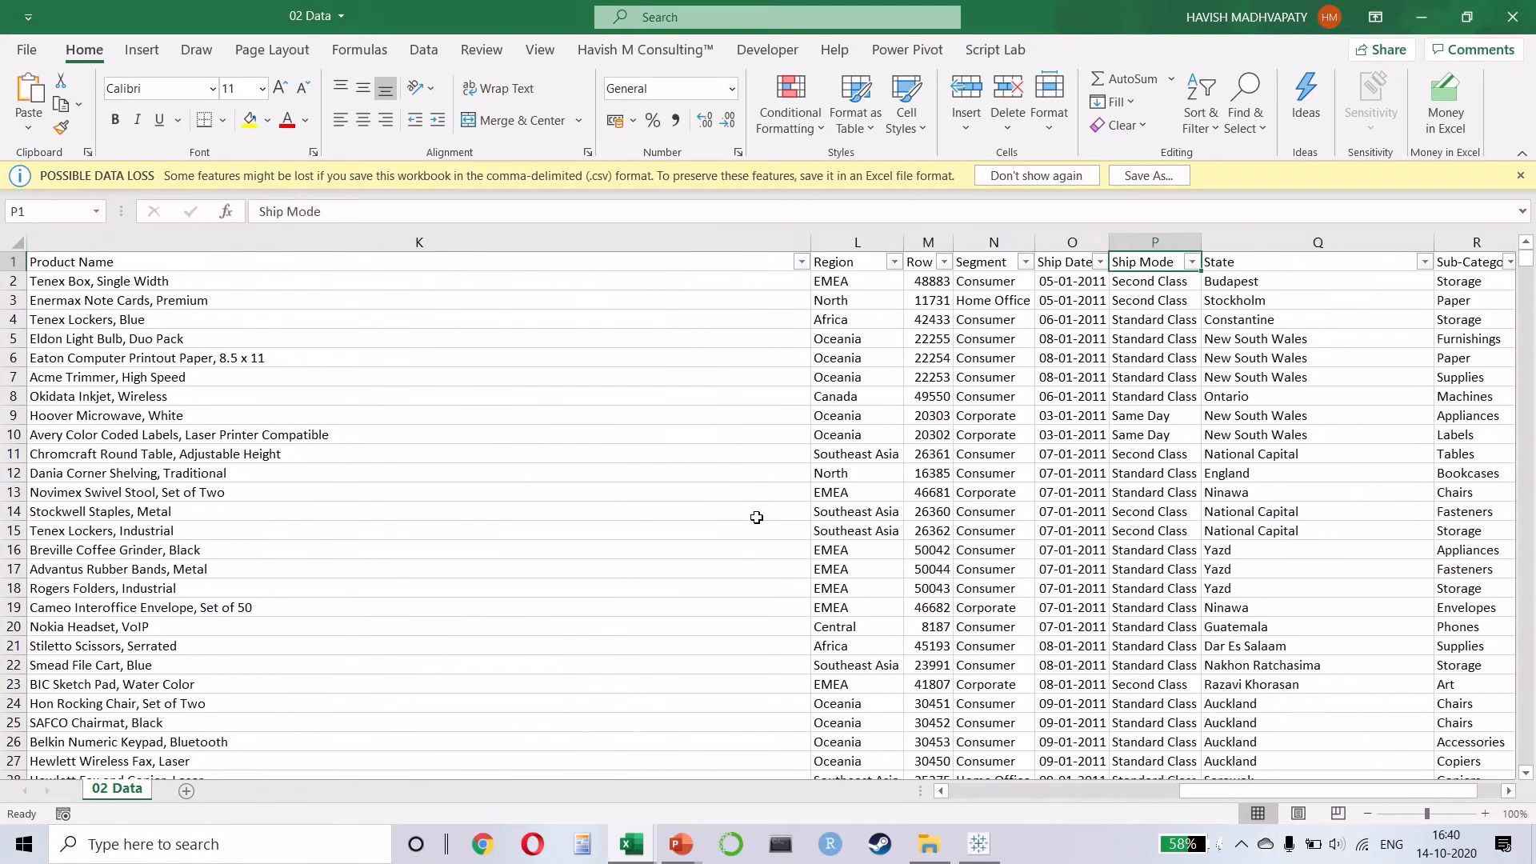
{"action": "key", "text": "Left"}
{"action": "key", "text": "Left"}
{"action": "key", "text": "Left"}
{"action": "key", "text": "Right"}
{"action": "key", "text": "Right"}
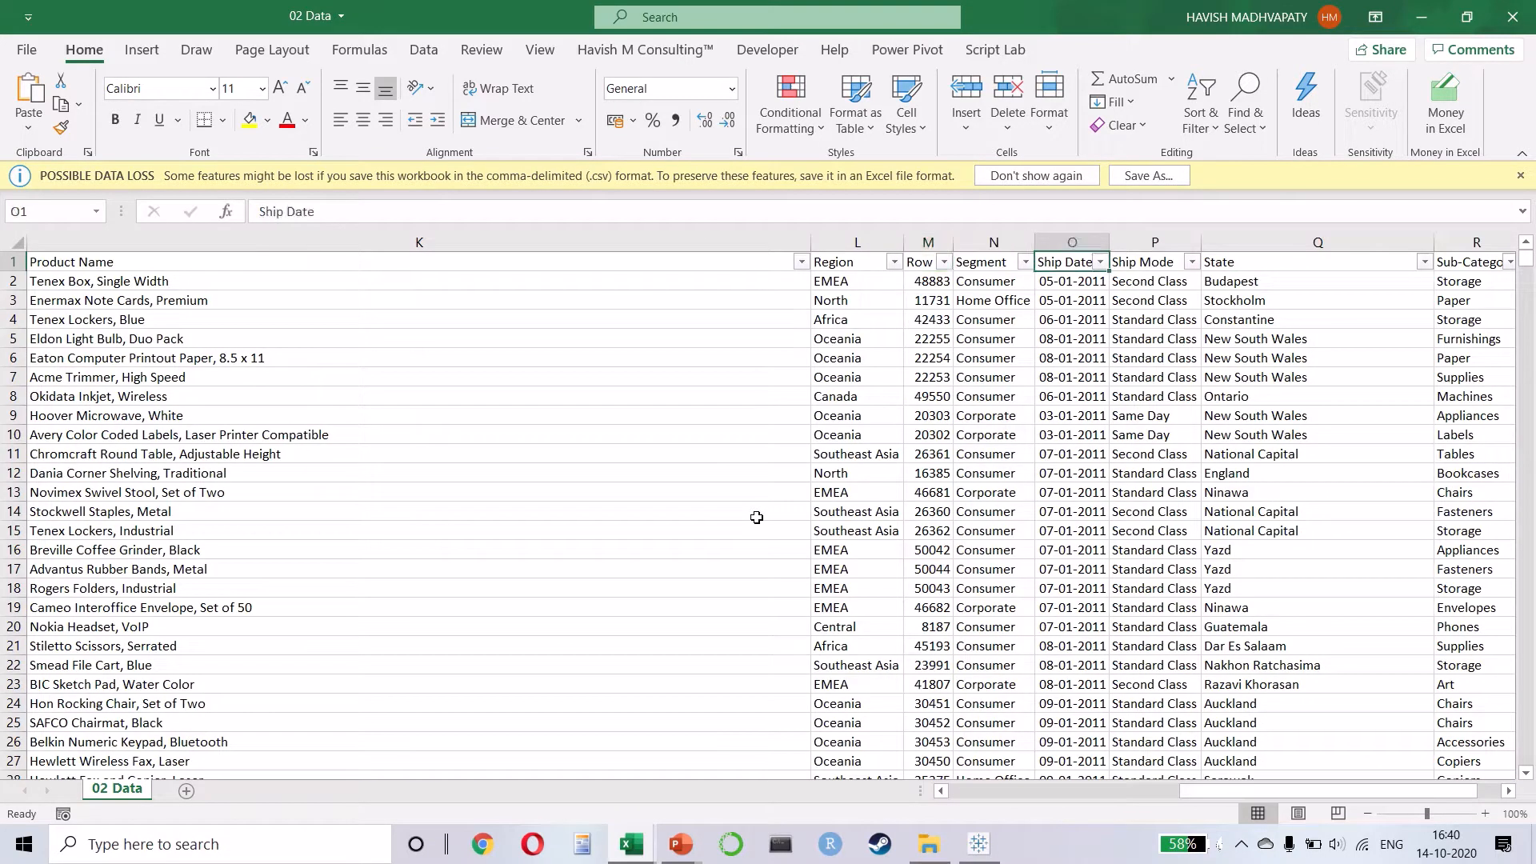
- Review the remaining column headers, including Discount and Profit, and return to the first column of the sheet
{"action": "key", "text": "Right"}
{"action": "key", "text": "Right"}
{"action": "key", "text": "Right"}
{"action": "key", "text": "Right"}
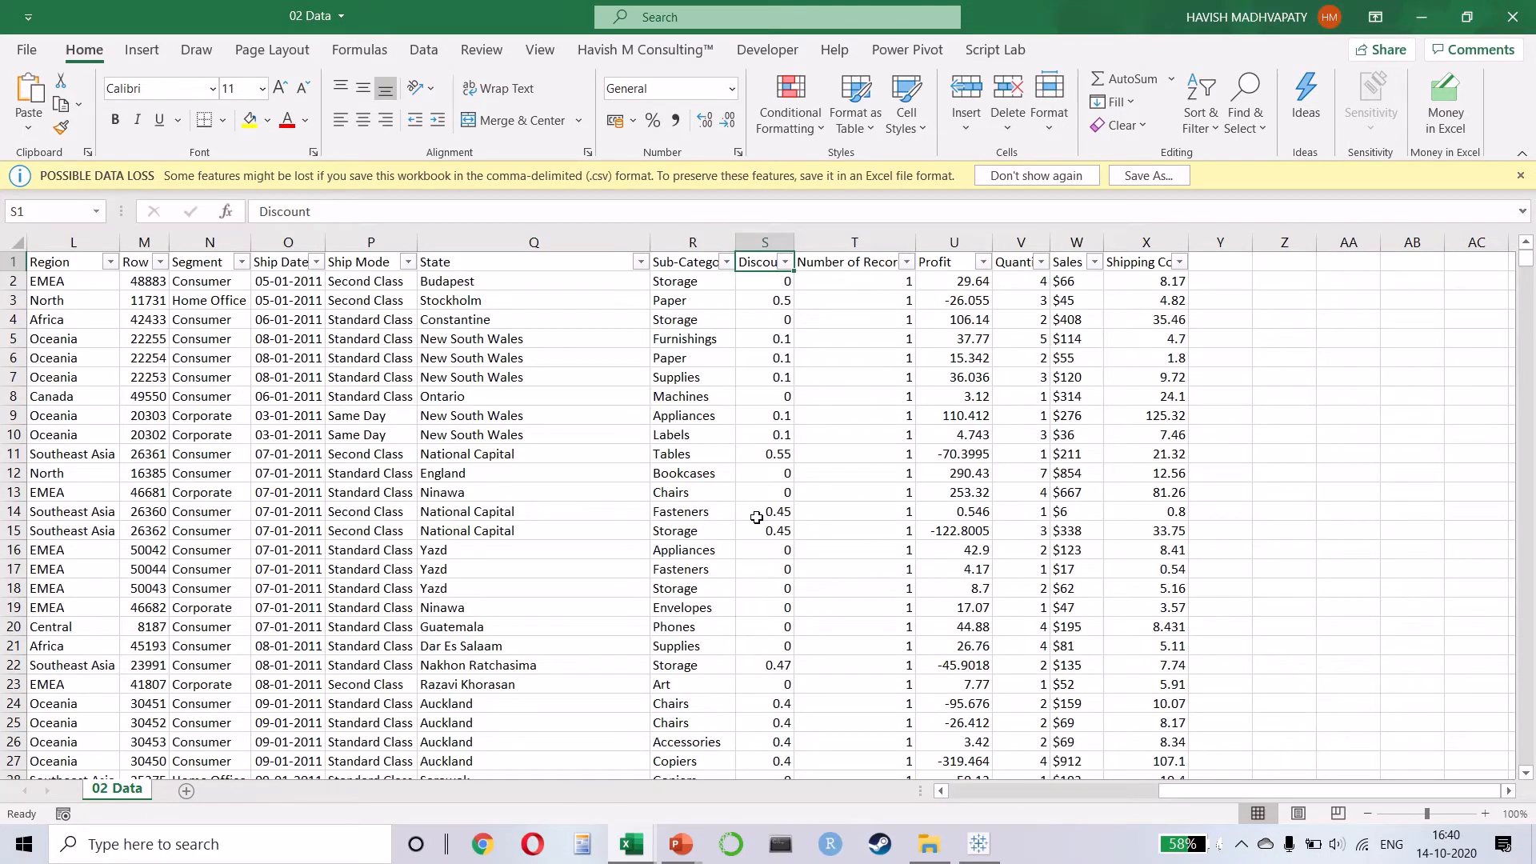
{"action": "key", "text": "Right"}
{"action": "key", "text": "Right"}
{"action": "key", "text": "Right"}
{"action": "key", "text": "Right"}
{"action": "key", "text": "Right"}
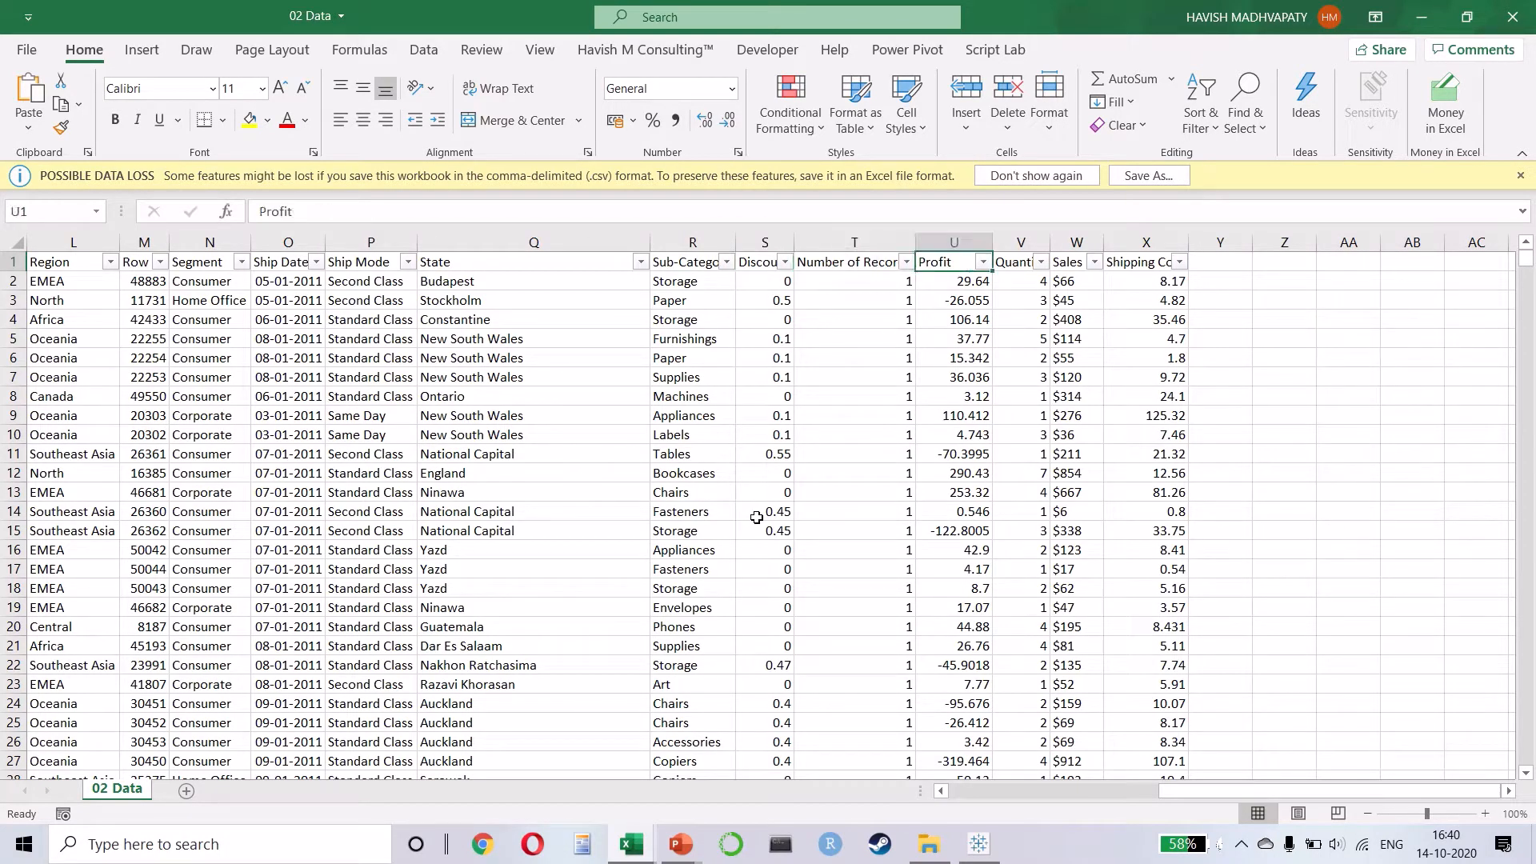
{"action": "key", "text": "ctrl+Left"}
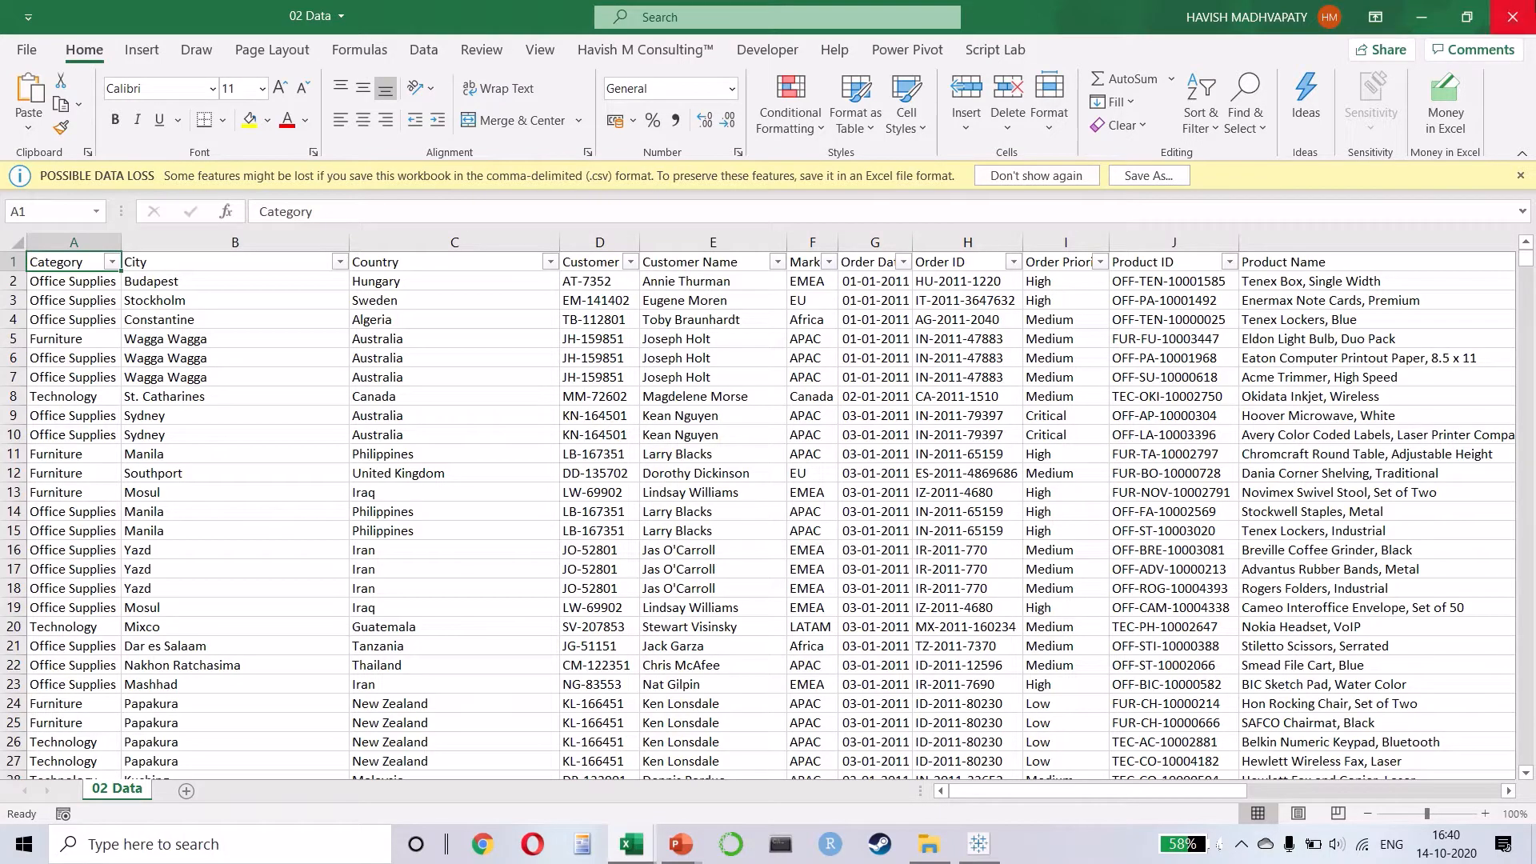
- Close 02 Data.csv without saving the changes and switch to Tableau
{"action": "left_click", "coordinate": [1512, 16]}
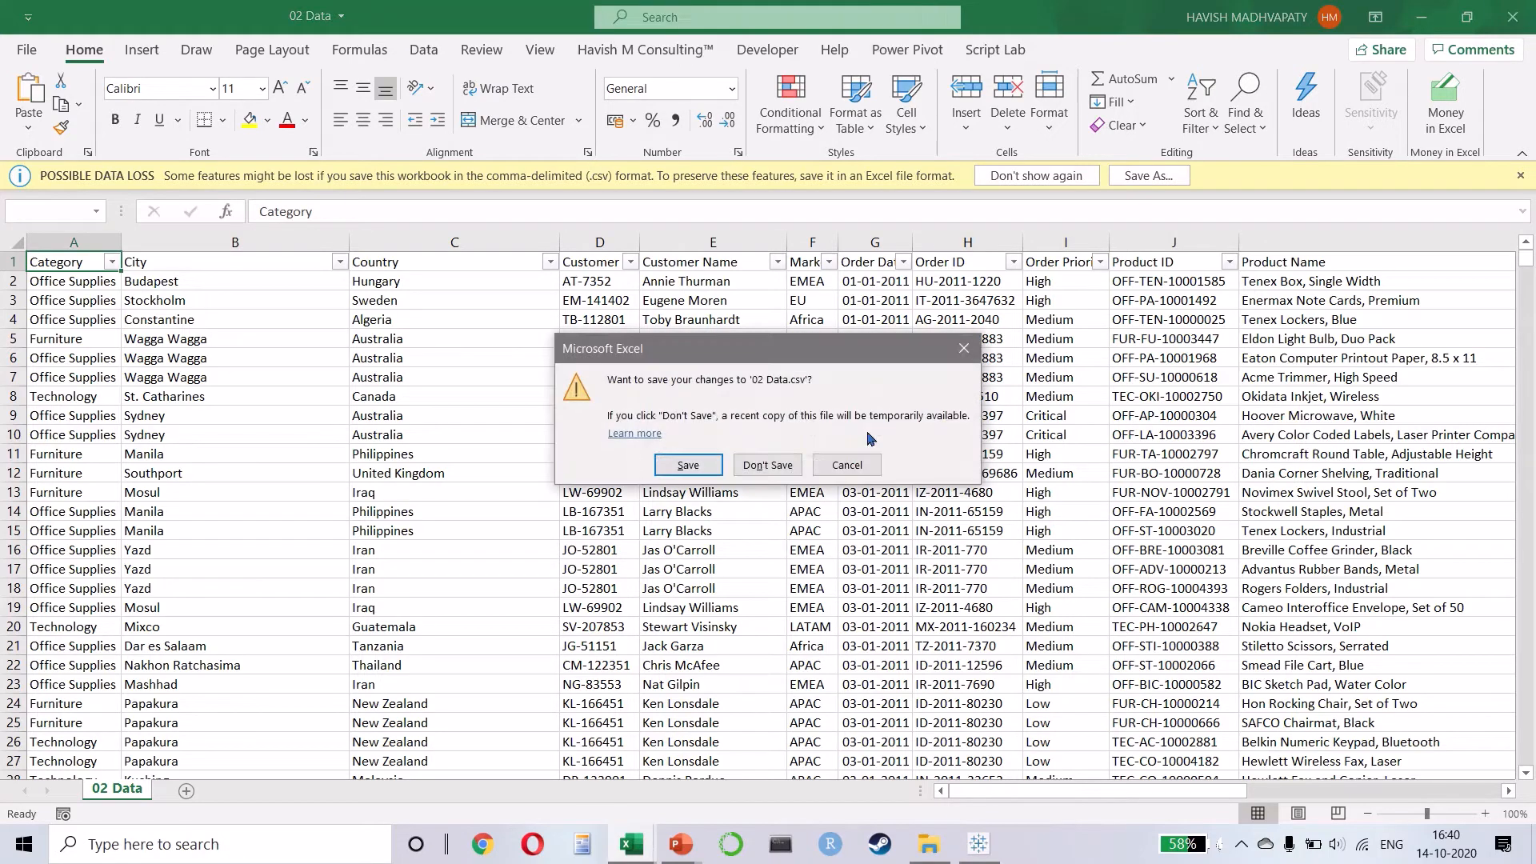
{"action": "left_click", "coordinate": [760, 468]}
{"action": "key", "text": "alt+Tab"}
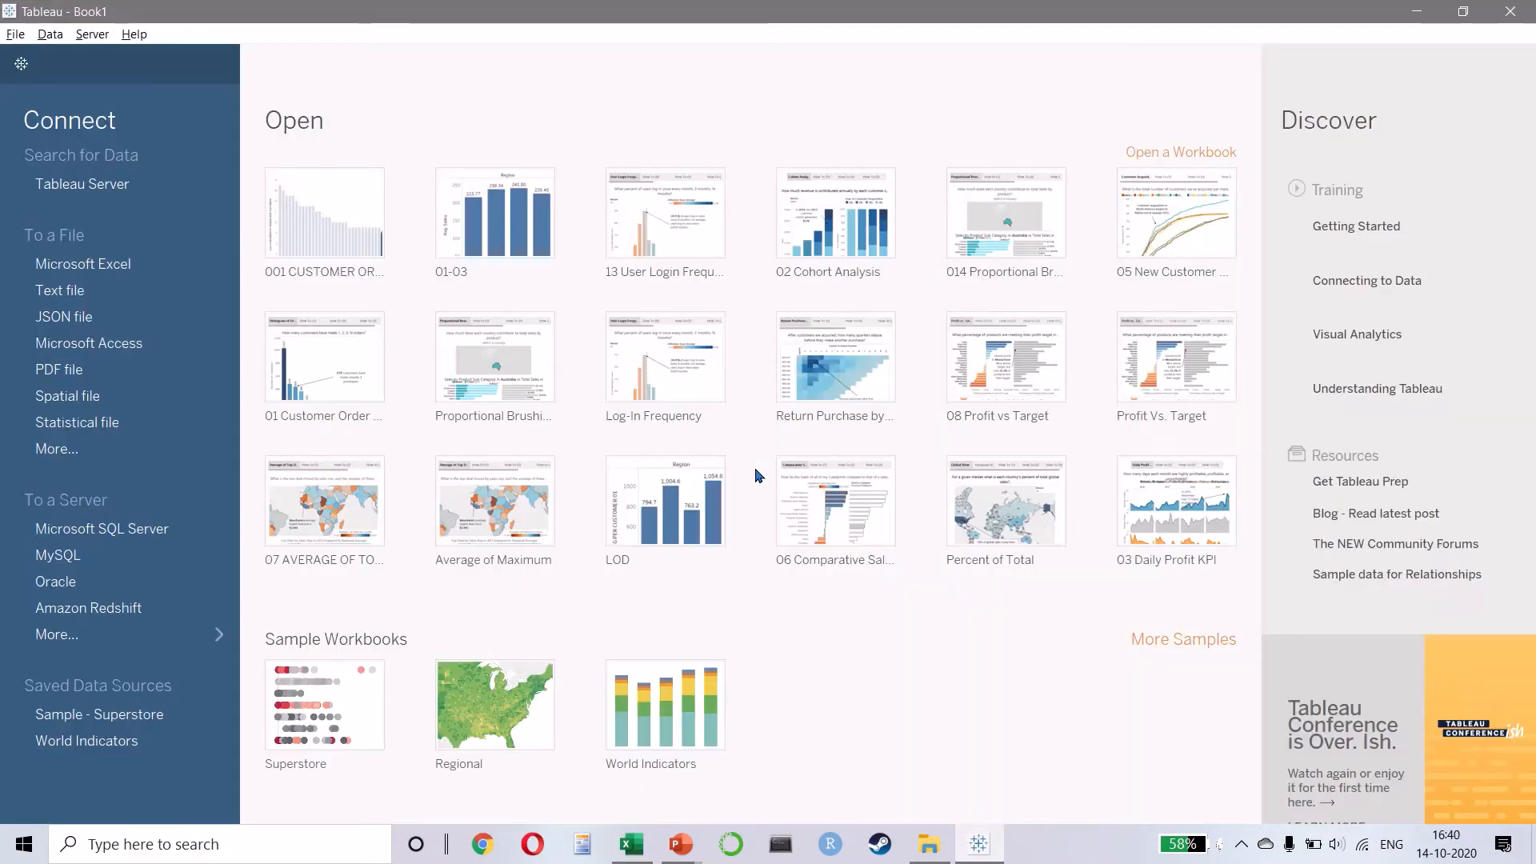
- Connect to the text file 02 Data from the LOD folder and open Sheet 1
{"action": "left_click", "coordinate": [142, 298]}
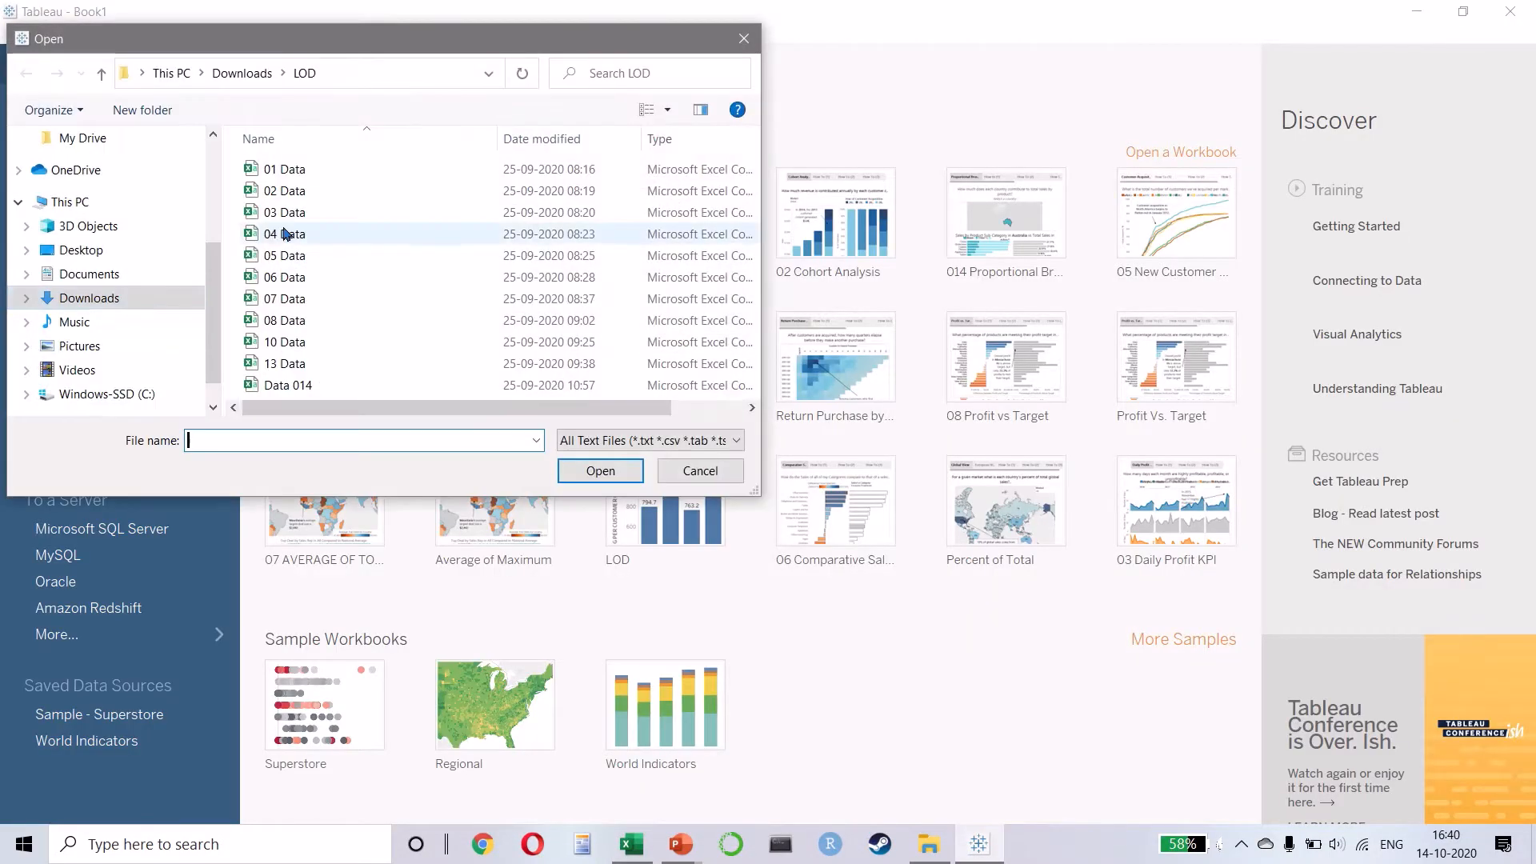
{"action": "left_click", "coordinate": [295, 193]}
{"action": "double_click", "coordinate": [296, 199]}
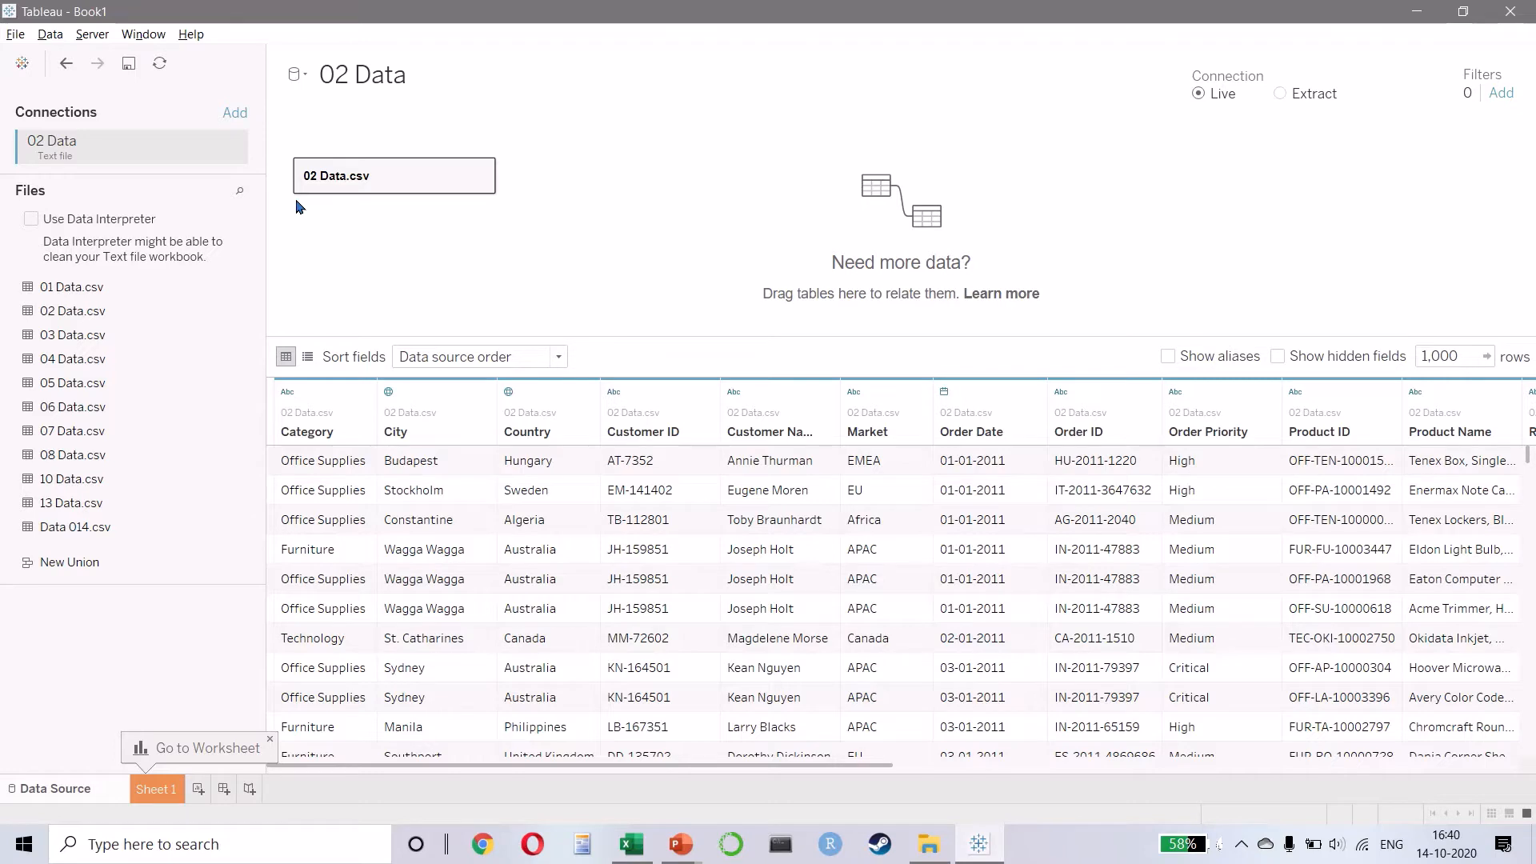
{"action": "left_click", "coordinate": [158, 788]}
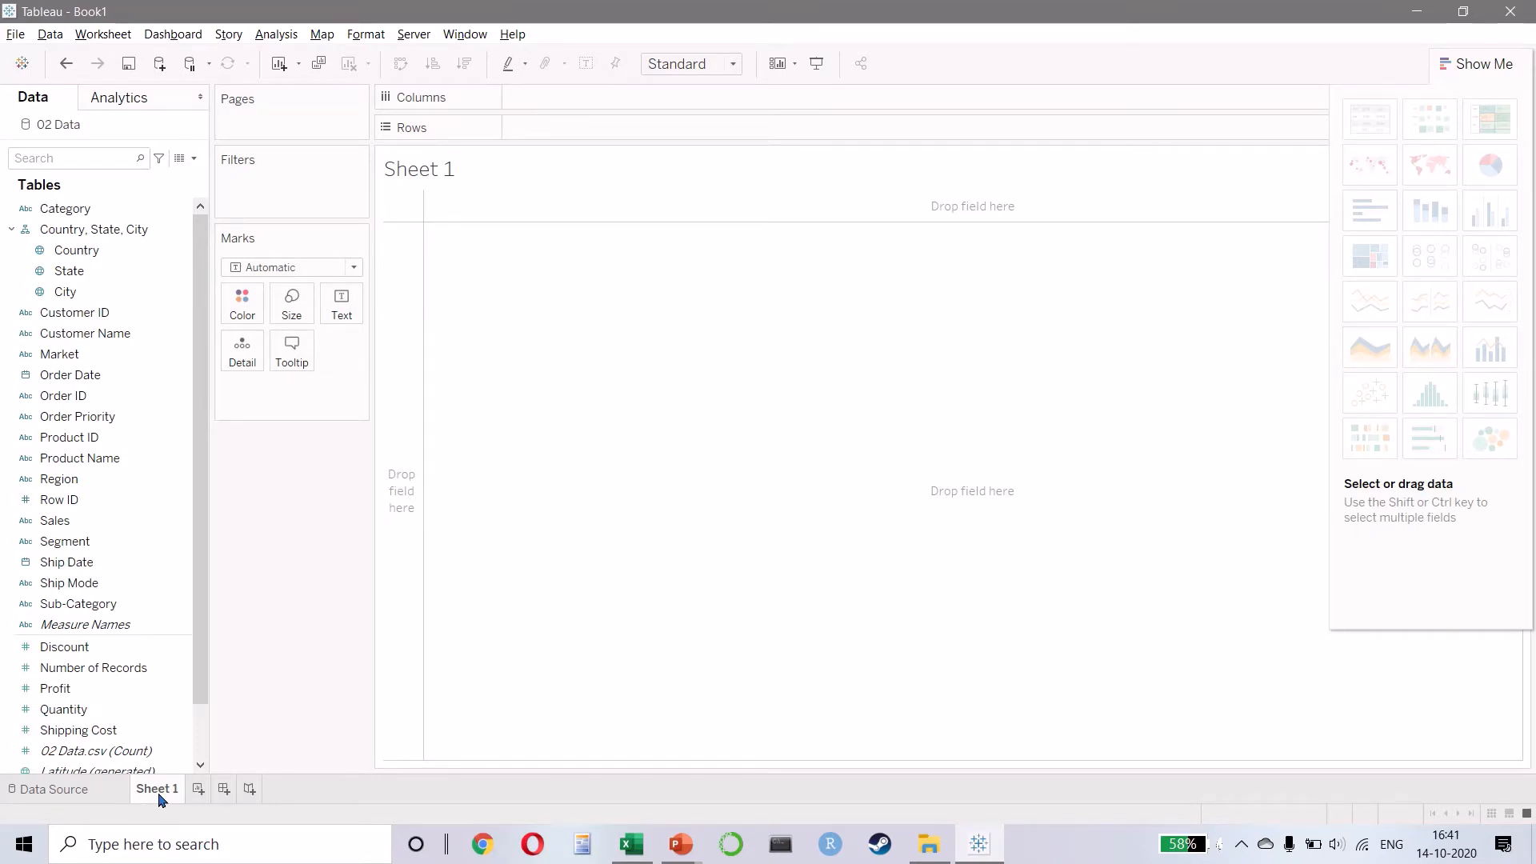
- Place Customer ID on the rows and try adding Order ID beside it, undoing that second field
{"action": "double_click", "coordinate": [86, 320]}
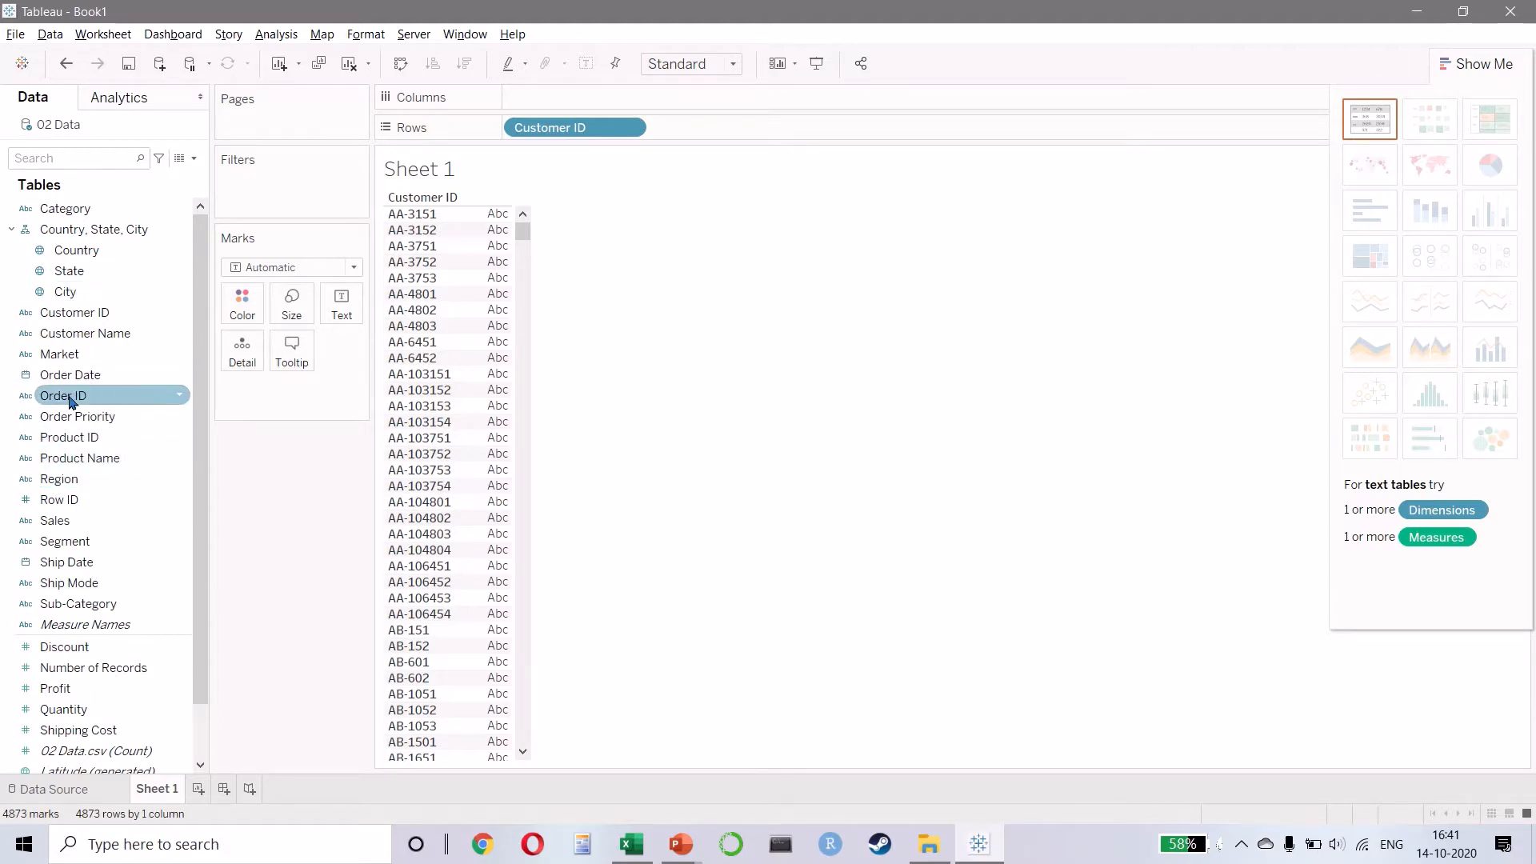
{"action": "left_click_drag", "start_coordinate": [70, 397], "coordinate": [771, 130]}
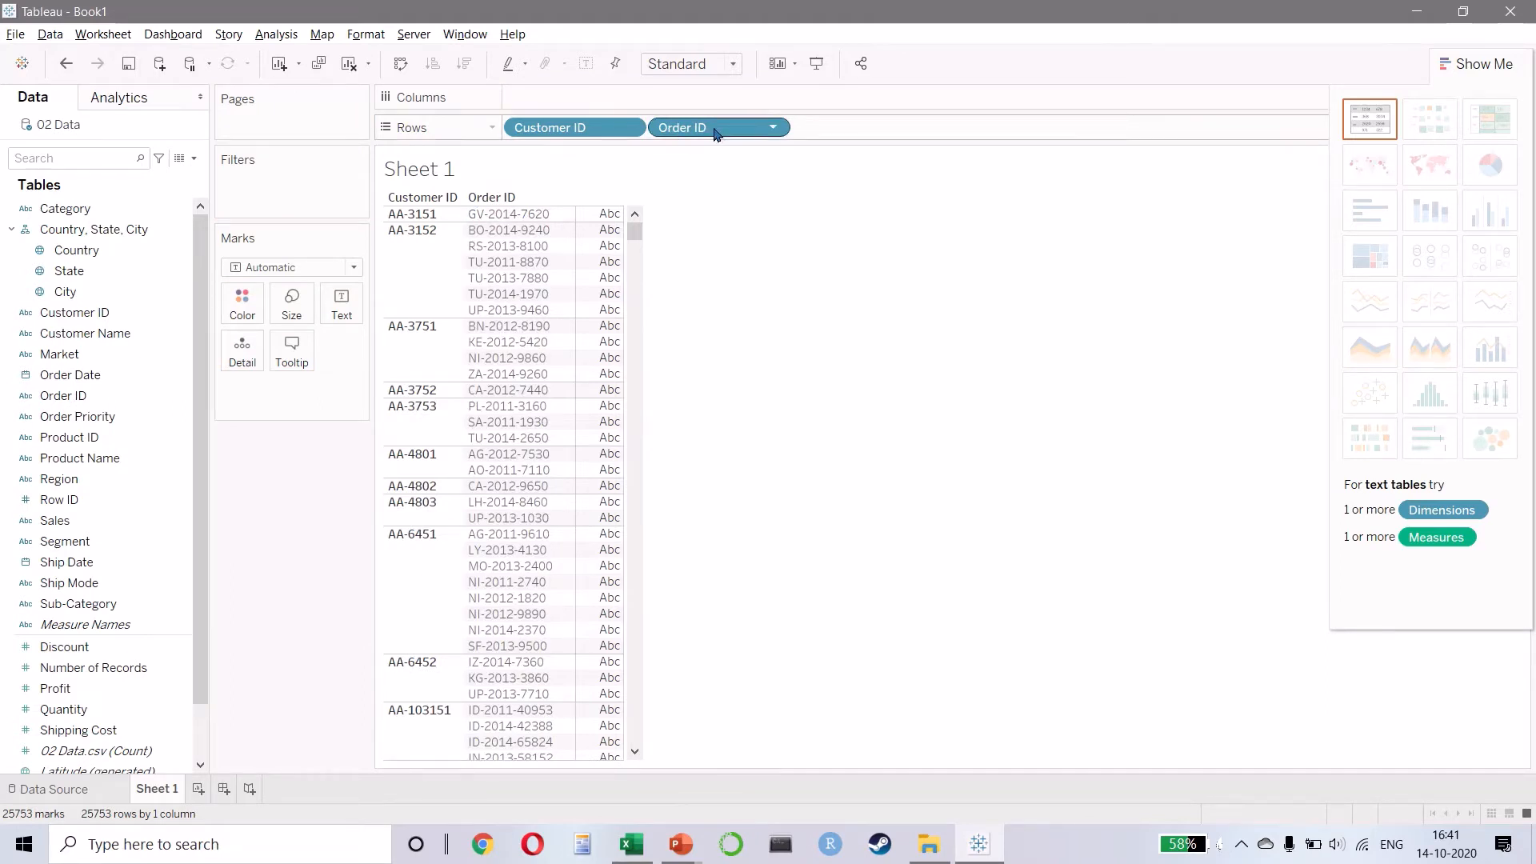
{"action": "key", "text": "ctrl+z"}
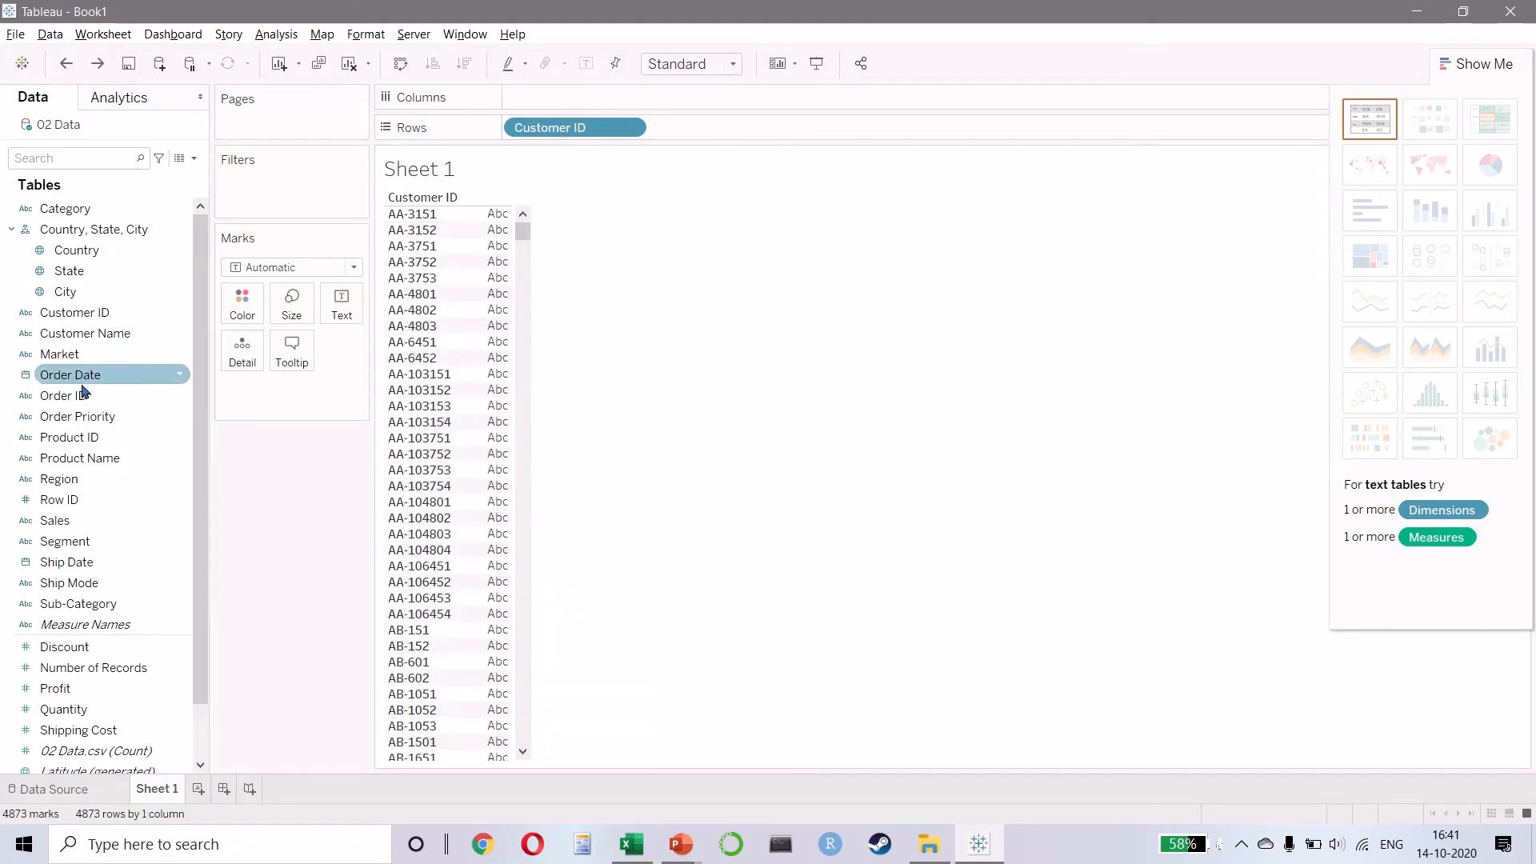
- Add Order Date to the rows after Customer ID, shown as a discrete full-date day value
{"action": "left_click_drag", "start_coordinate": [80, 375], "coordinate": [722, 124]}
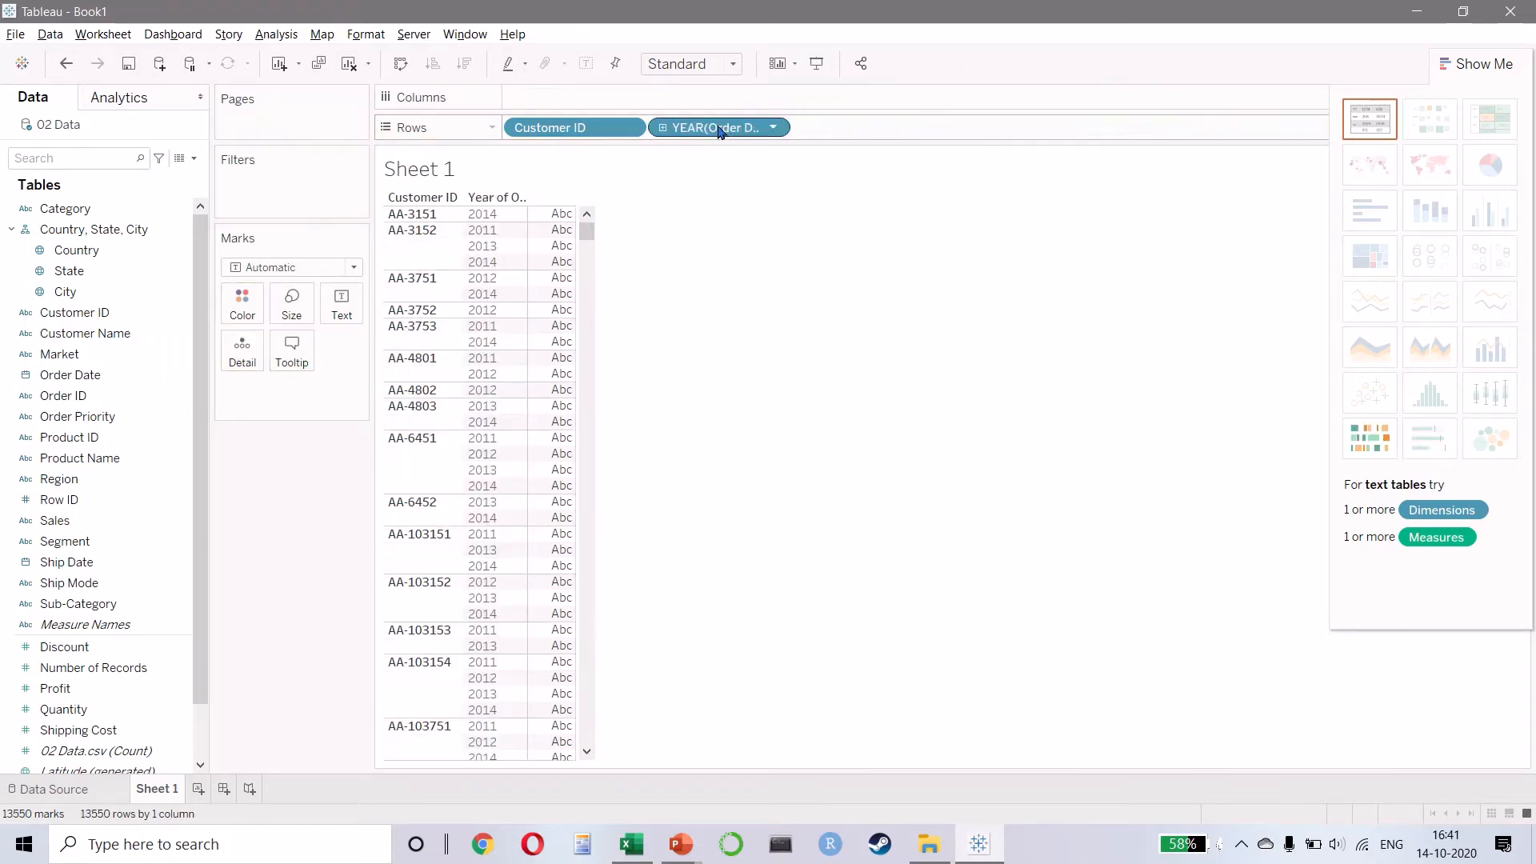
{"action": "right_click", "coordinate": [720, 131]}
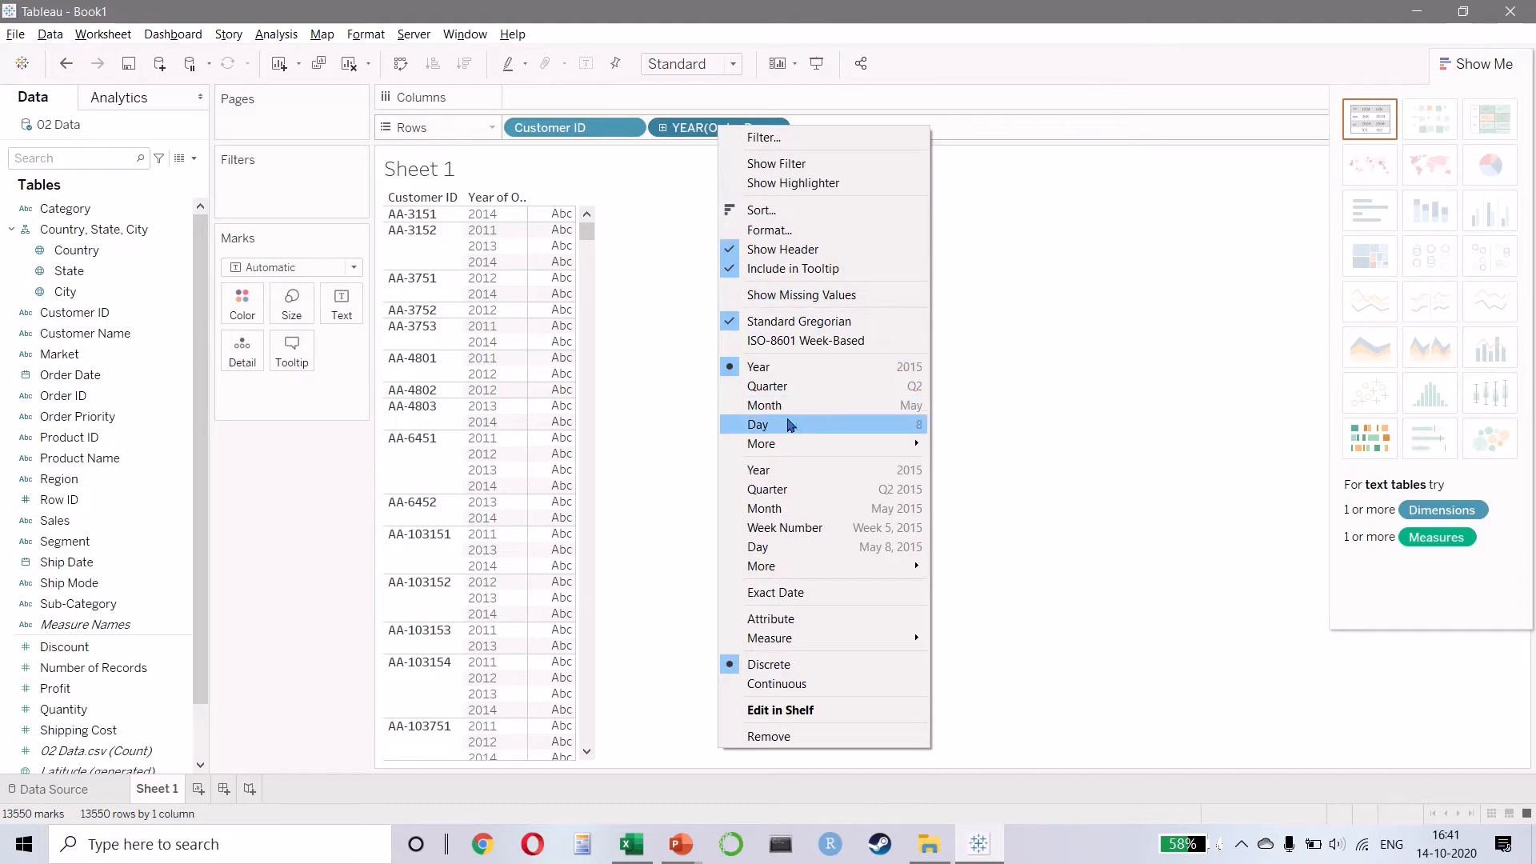
{"action": "left_click", "coordinate": [777, 551]}
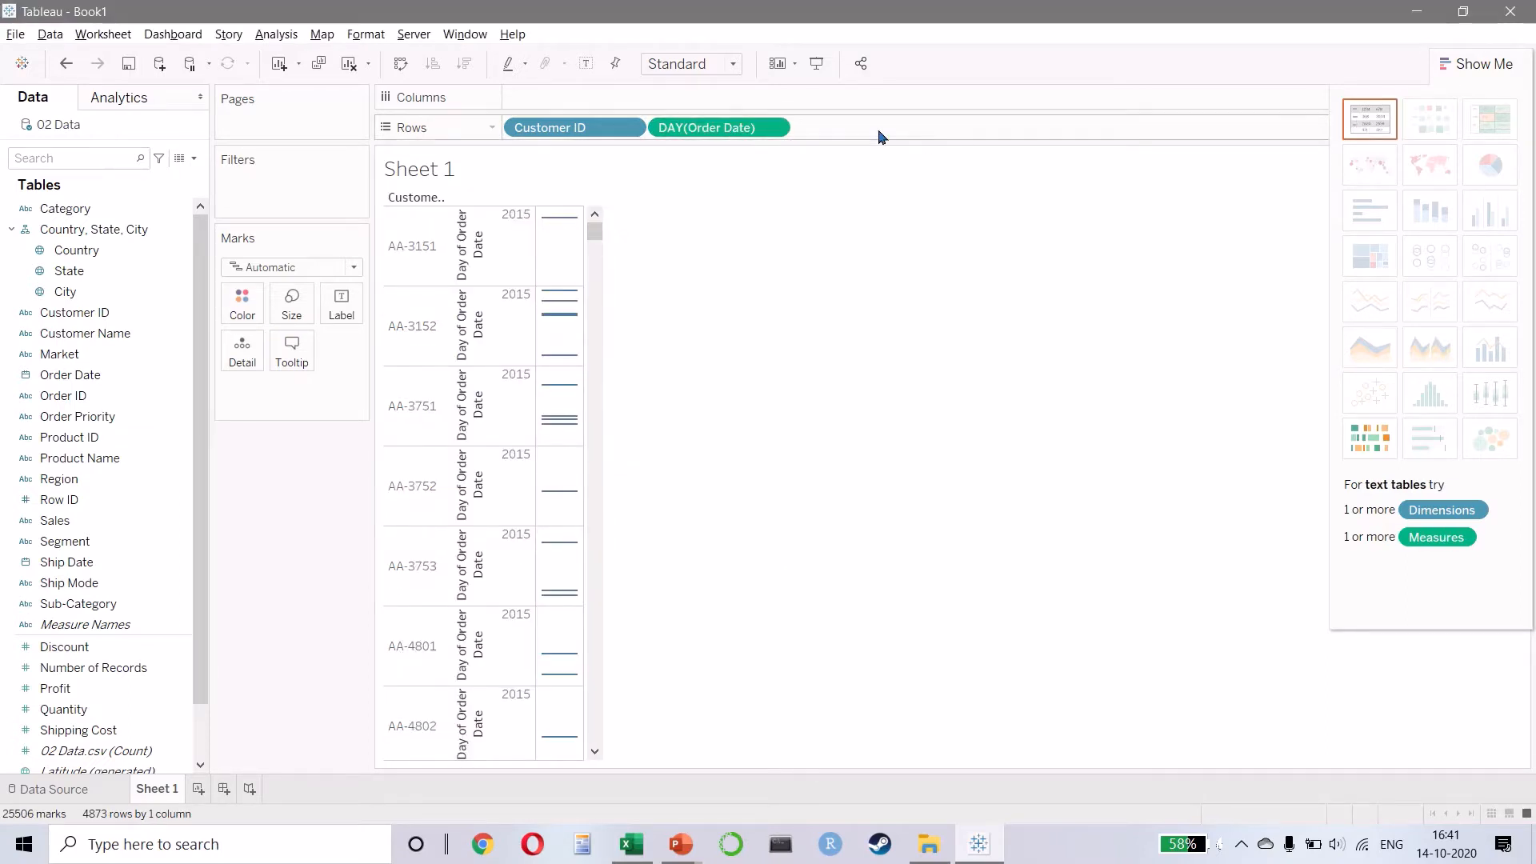
{"action": "right_click", "coordinate": [735, 132]}
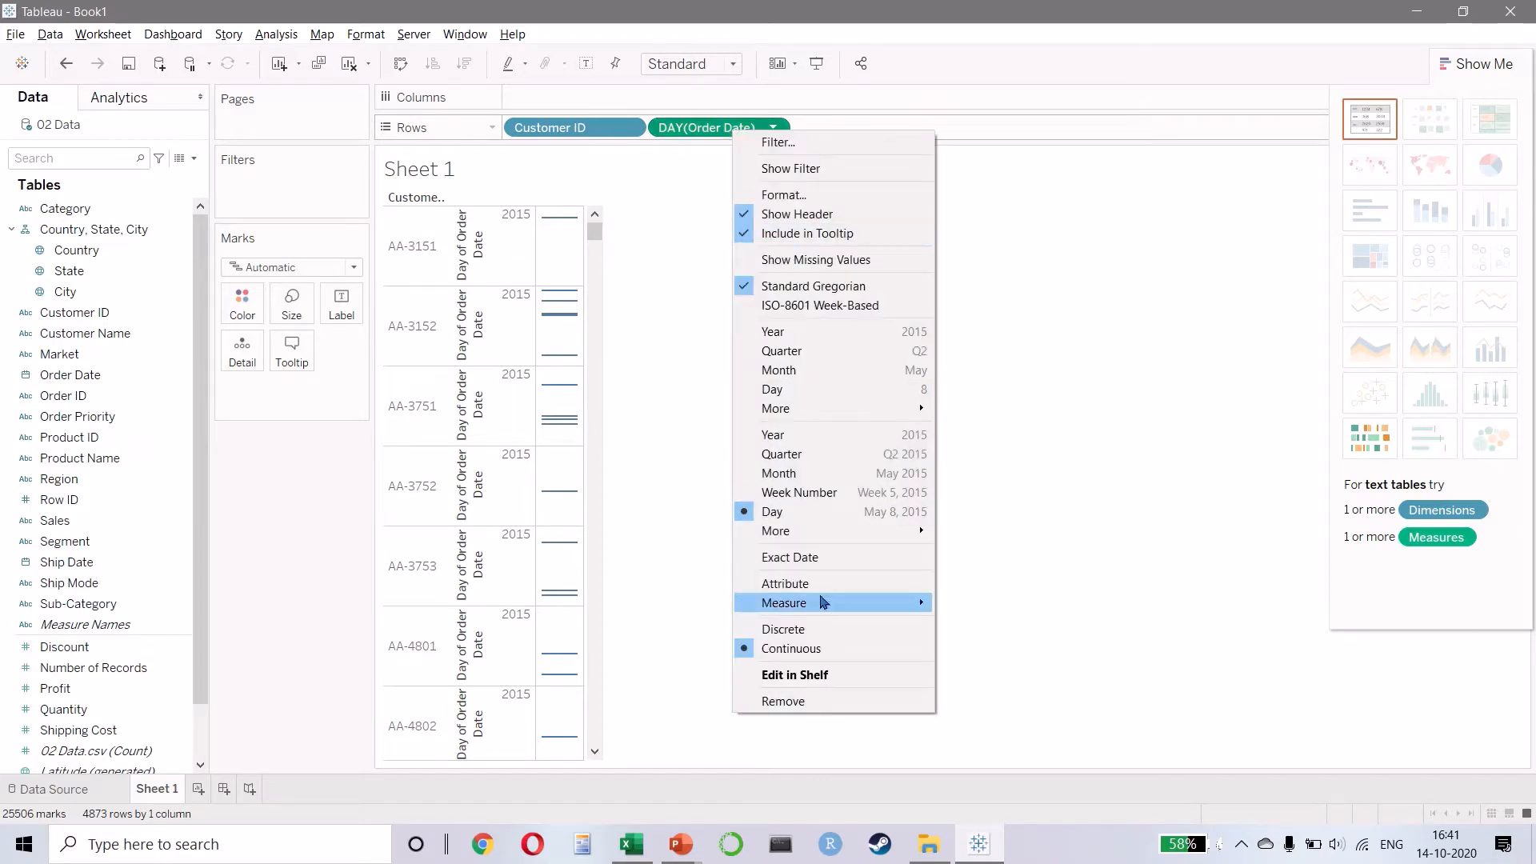
{"action": "left_click", "coordinate": [824, 631]}
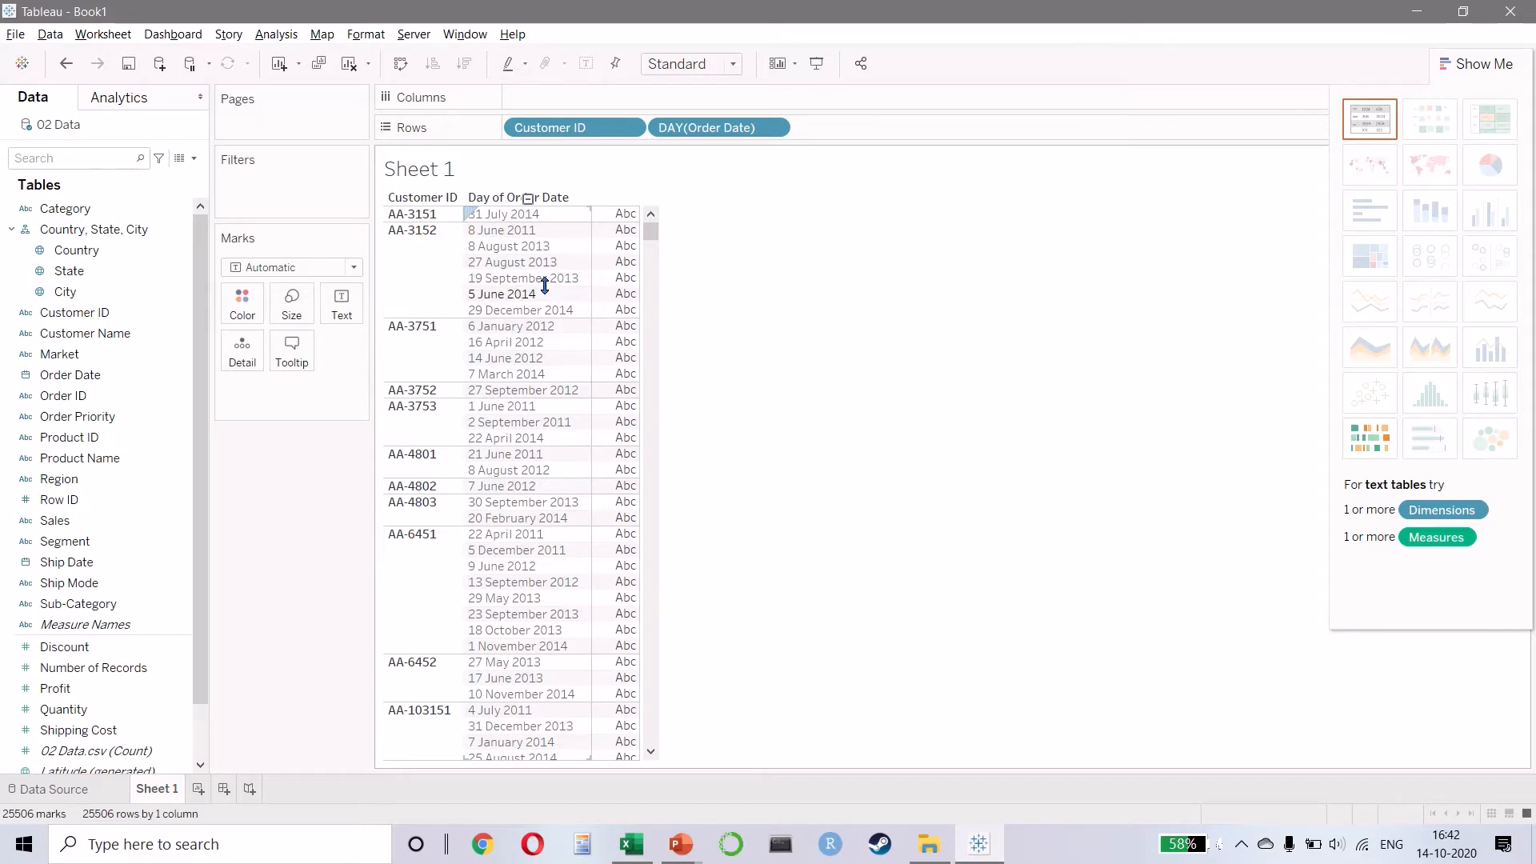
{"action": "right_click", "coordinate": [545, 215]}
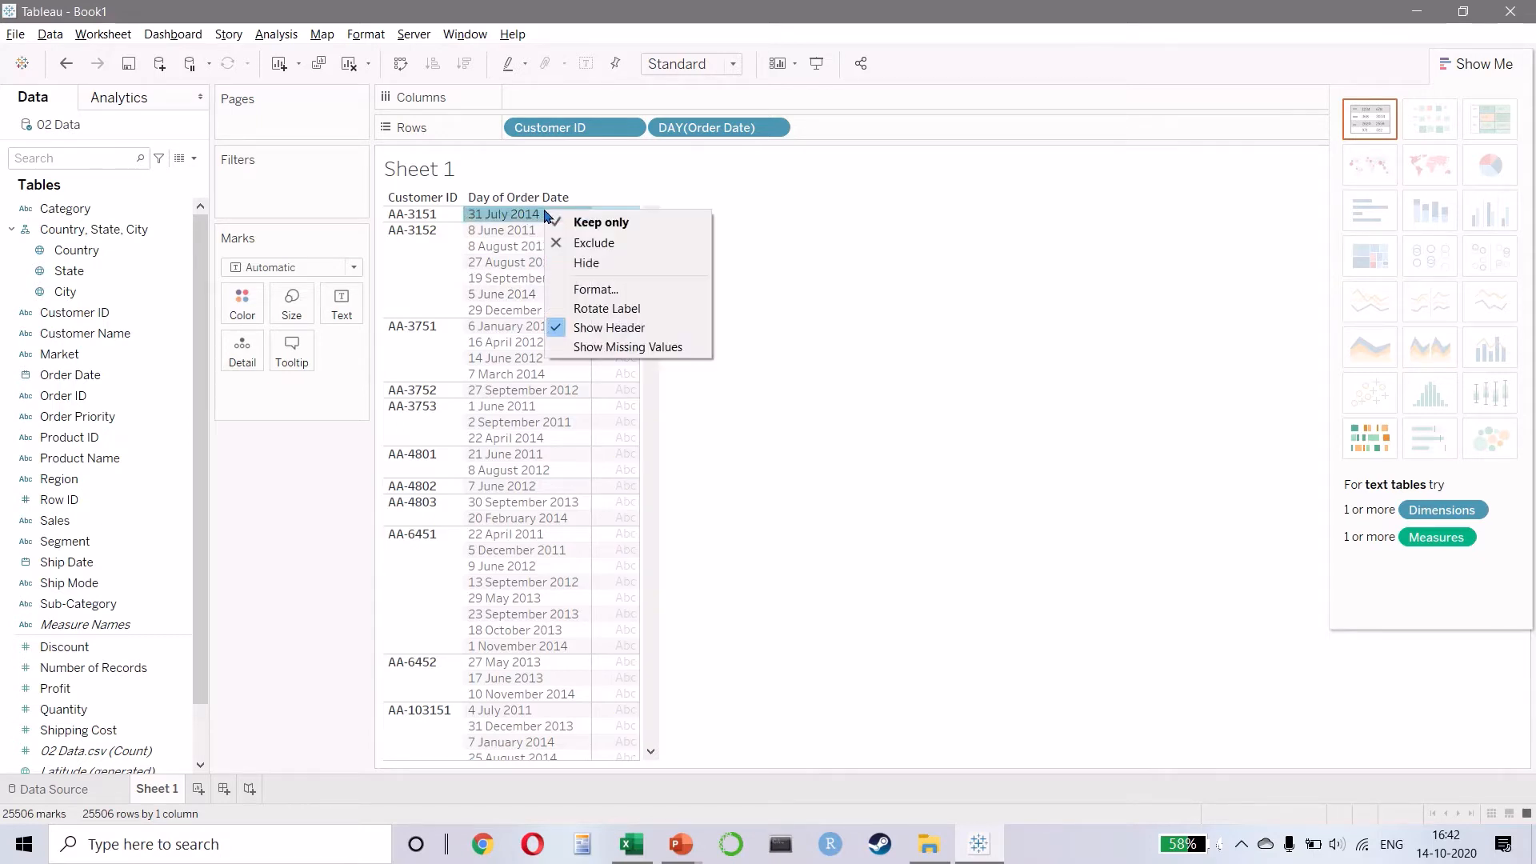
{"action": "left_click", "coordinate": [408, 262]}
{"action": "left_click", "coordinate": [409, 264]}
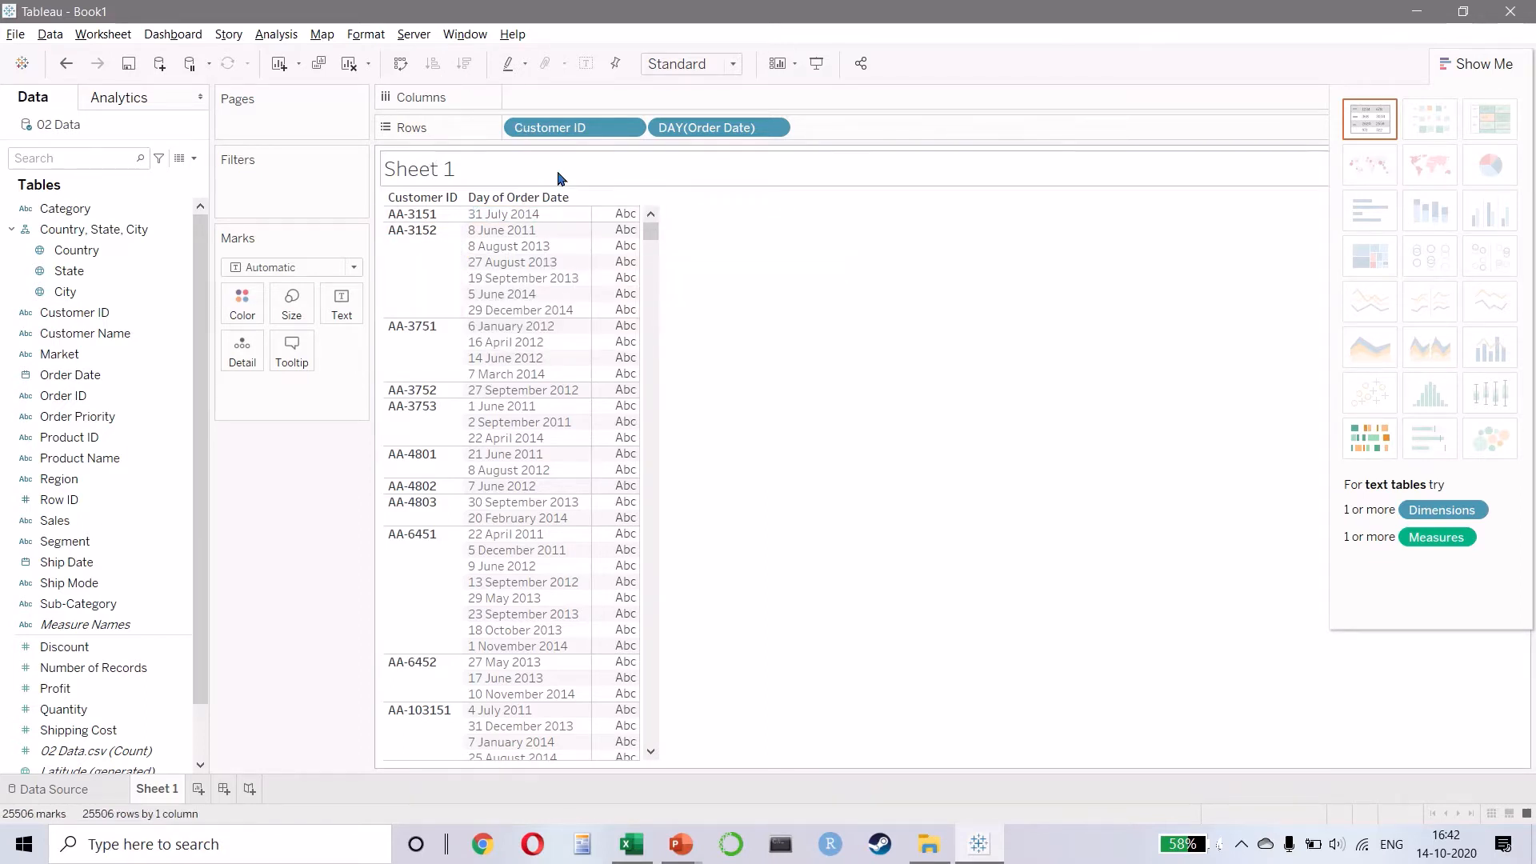
- Try sorting the Day of Order Date by the Order Date field, ascending with Count aggregation, and clear that sort
{"action": "right_click", "coordinate": [702, 132]}
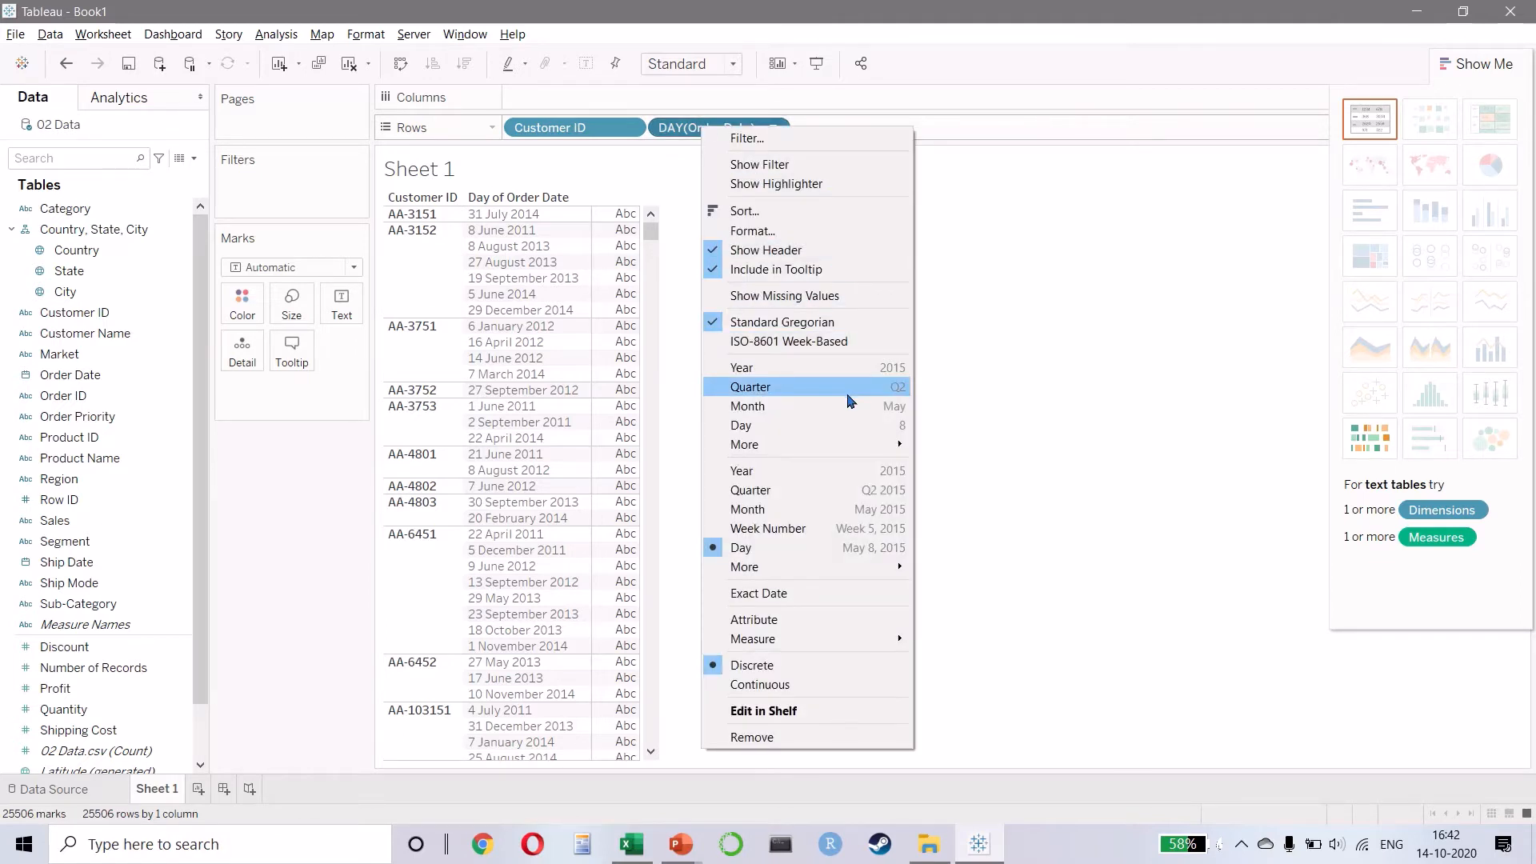
{"action": "left_click", "coordinate": [781, 211]}
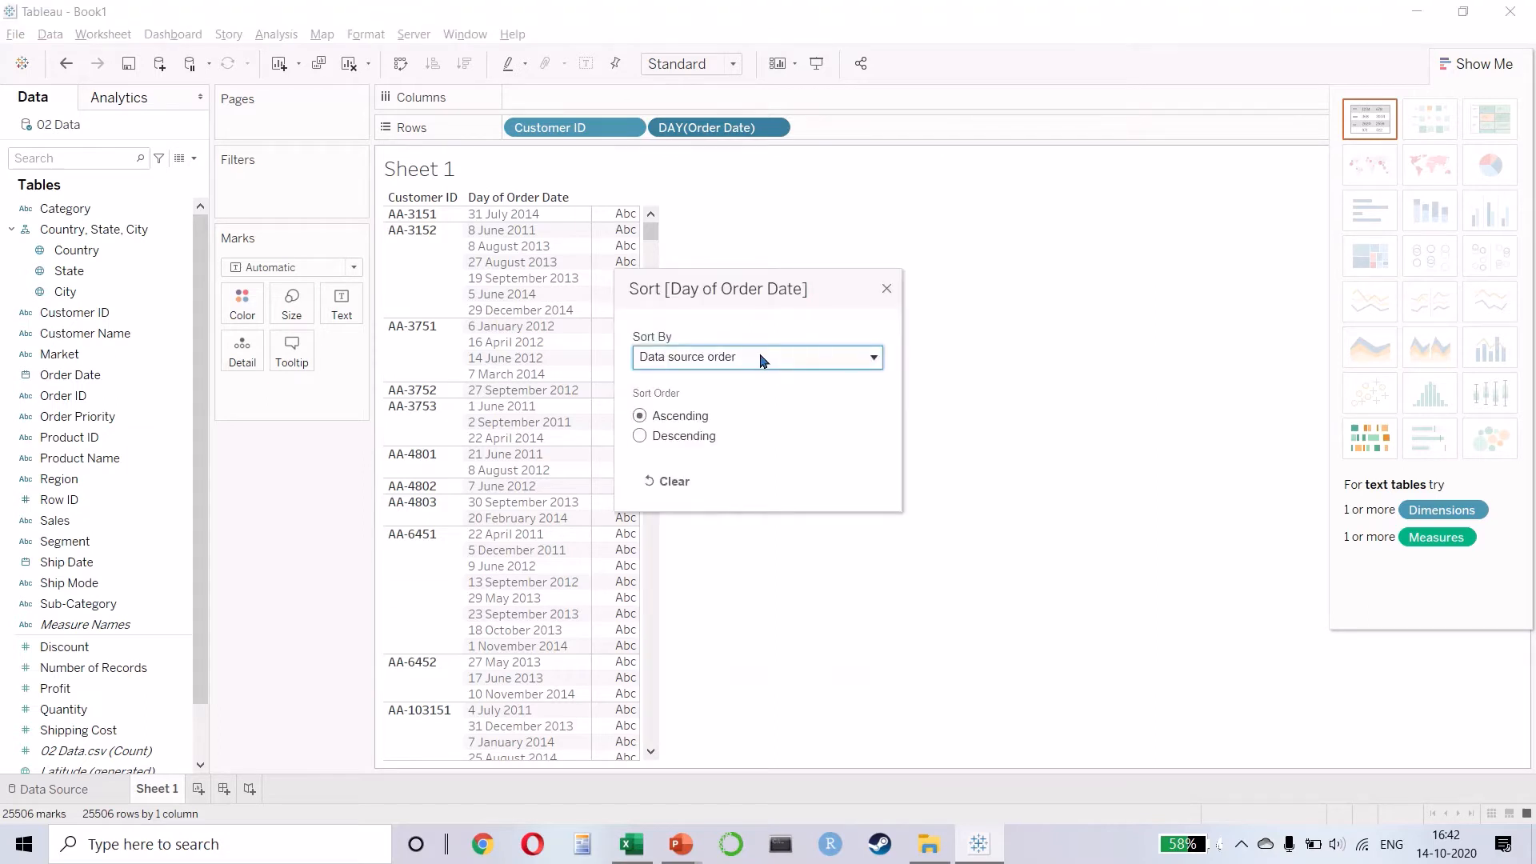
{"action": "left_click", "coordinate": [649, 423]}
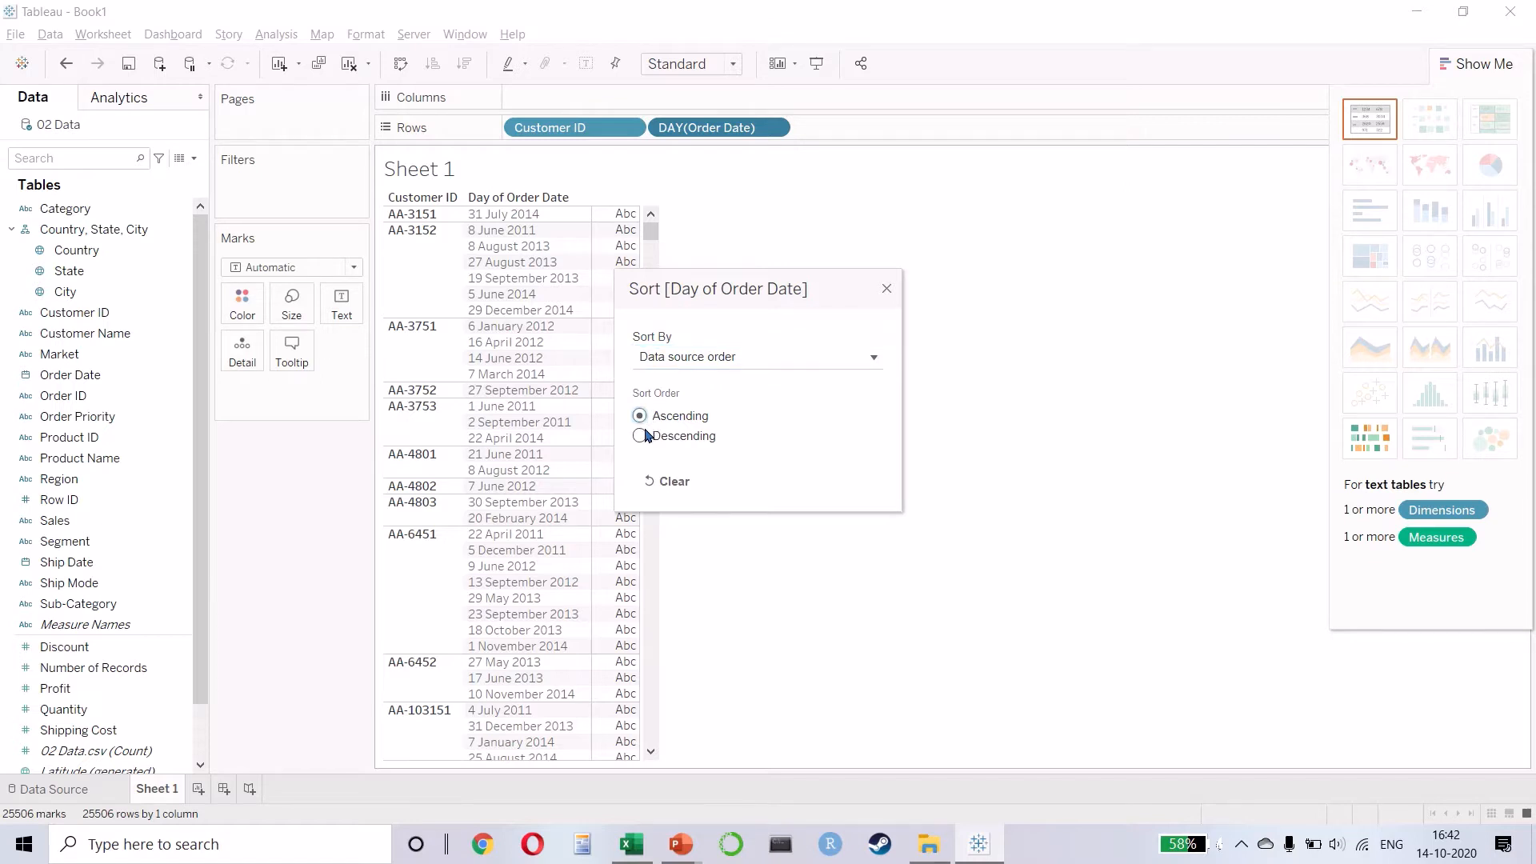
{"action": "left_click", "coordinate": [662, 362]}
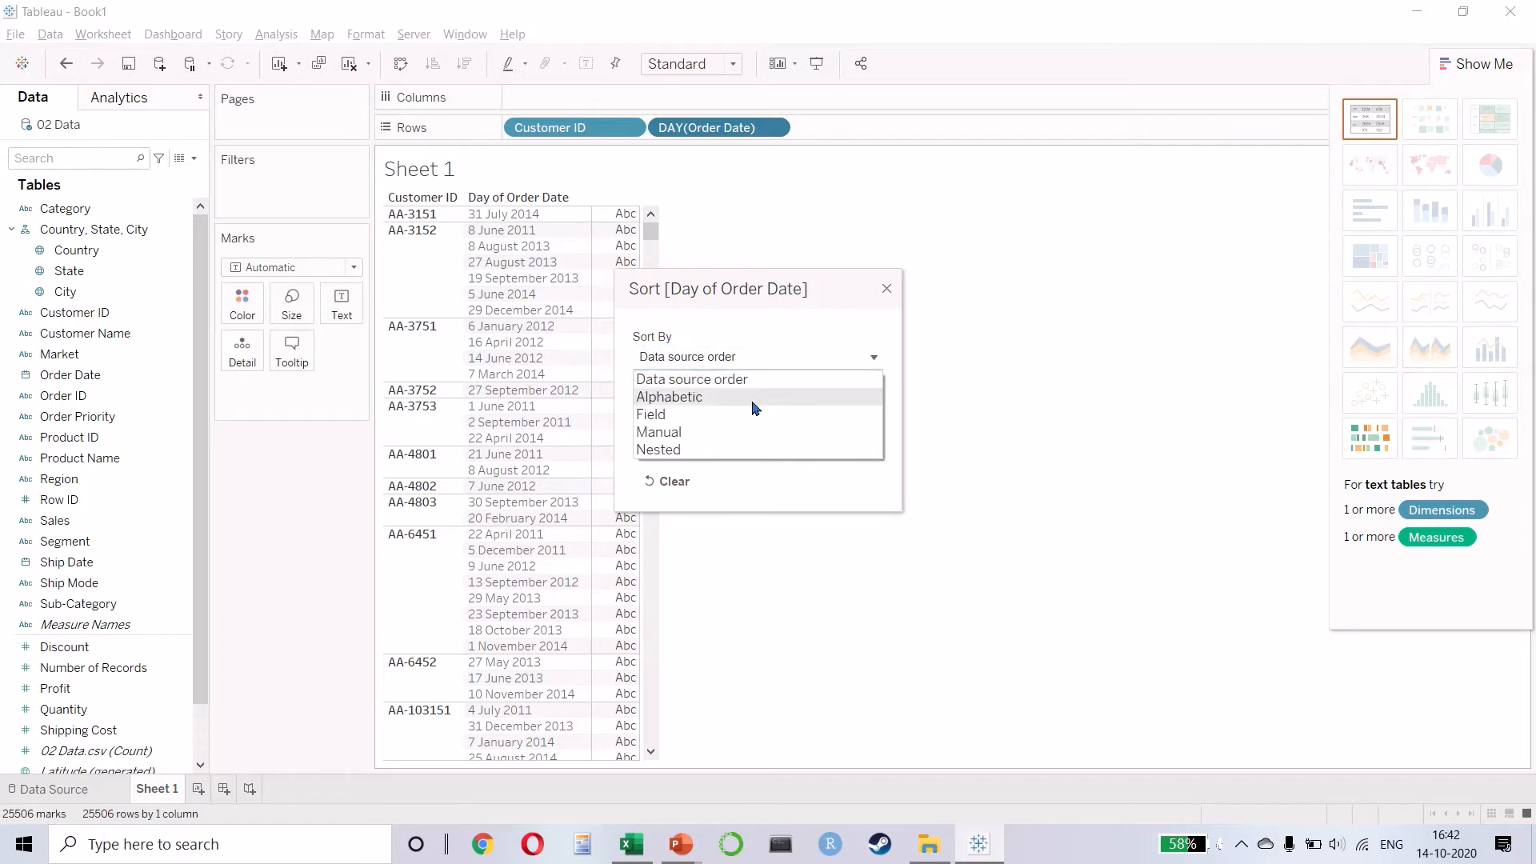
{"action": "left_click", "coordinate": [728, 415]}
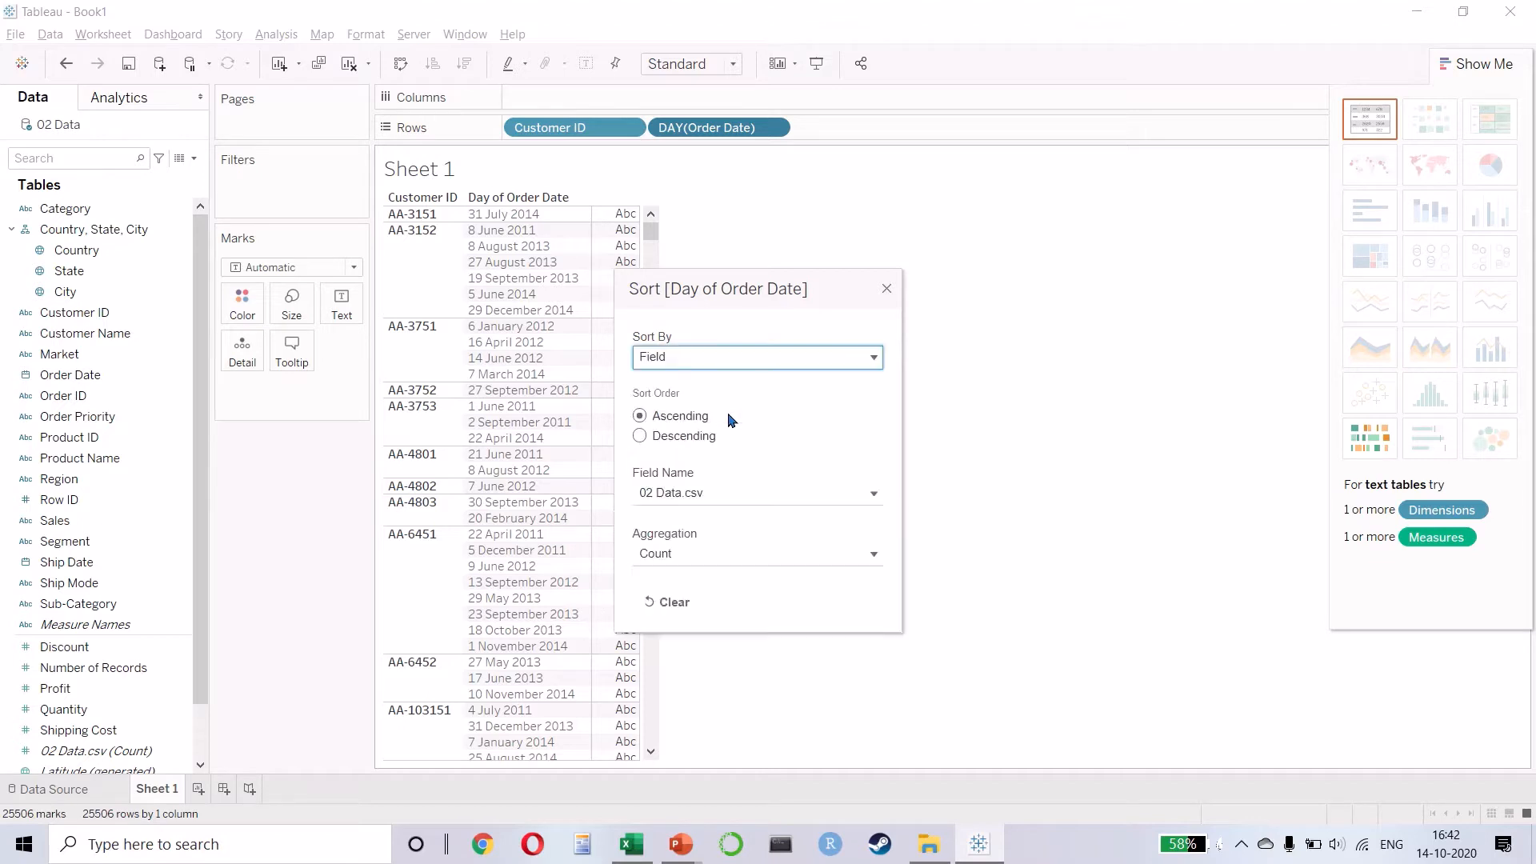
{"action": "left_click", "coordinate": [766, 495]}
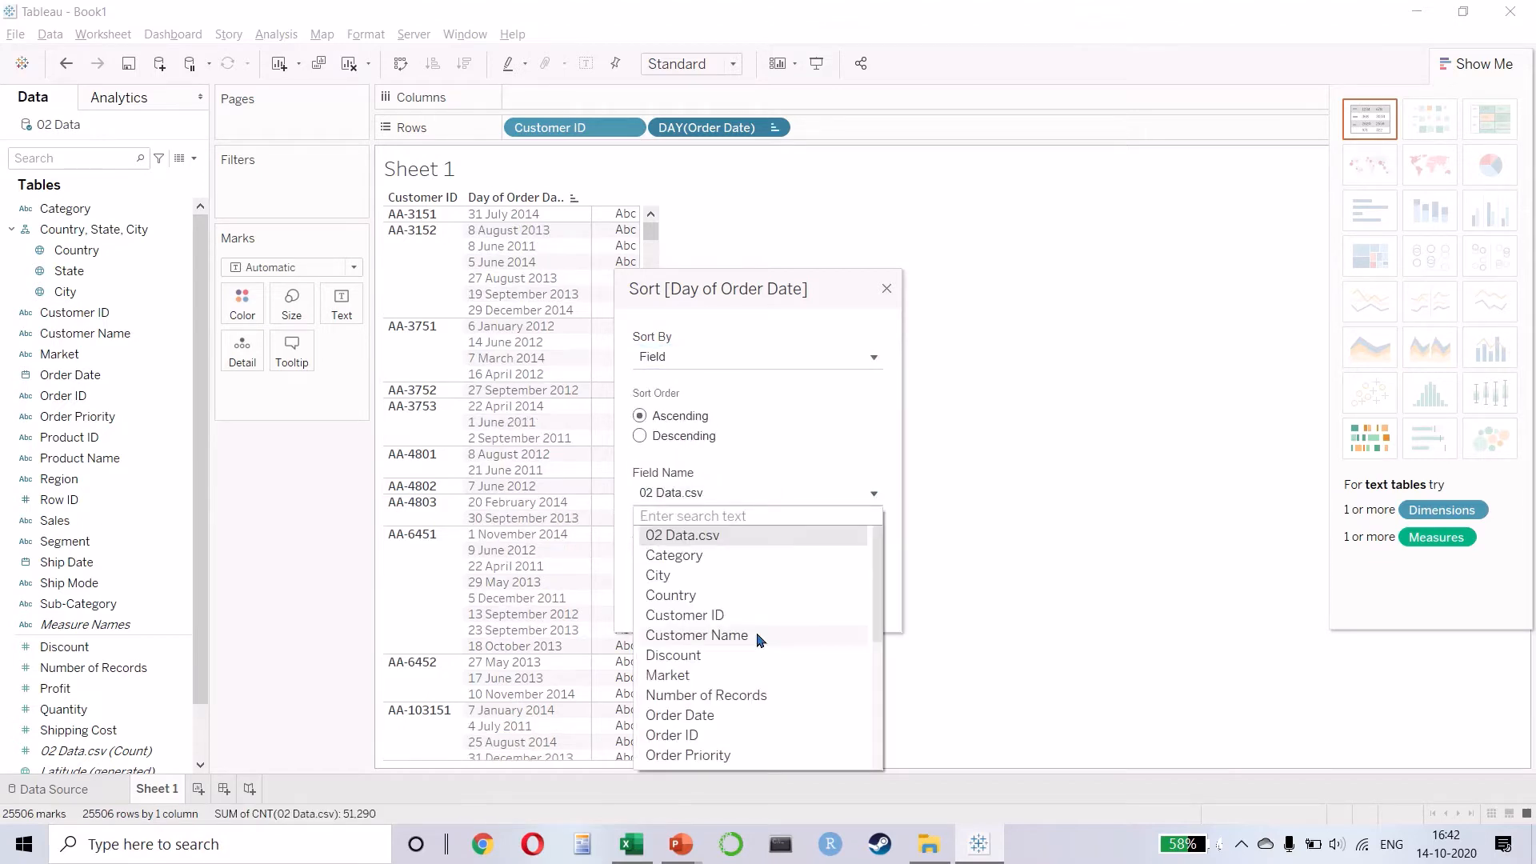
{"action": "left_click", "coordinate": [735, 716]}
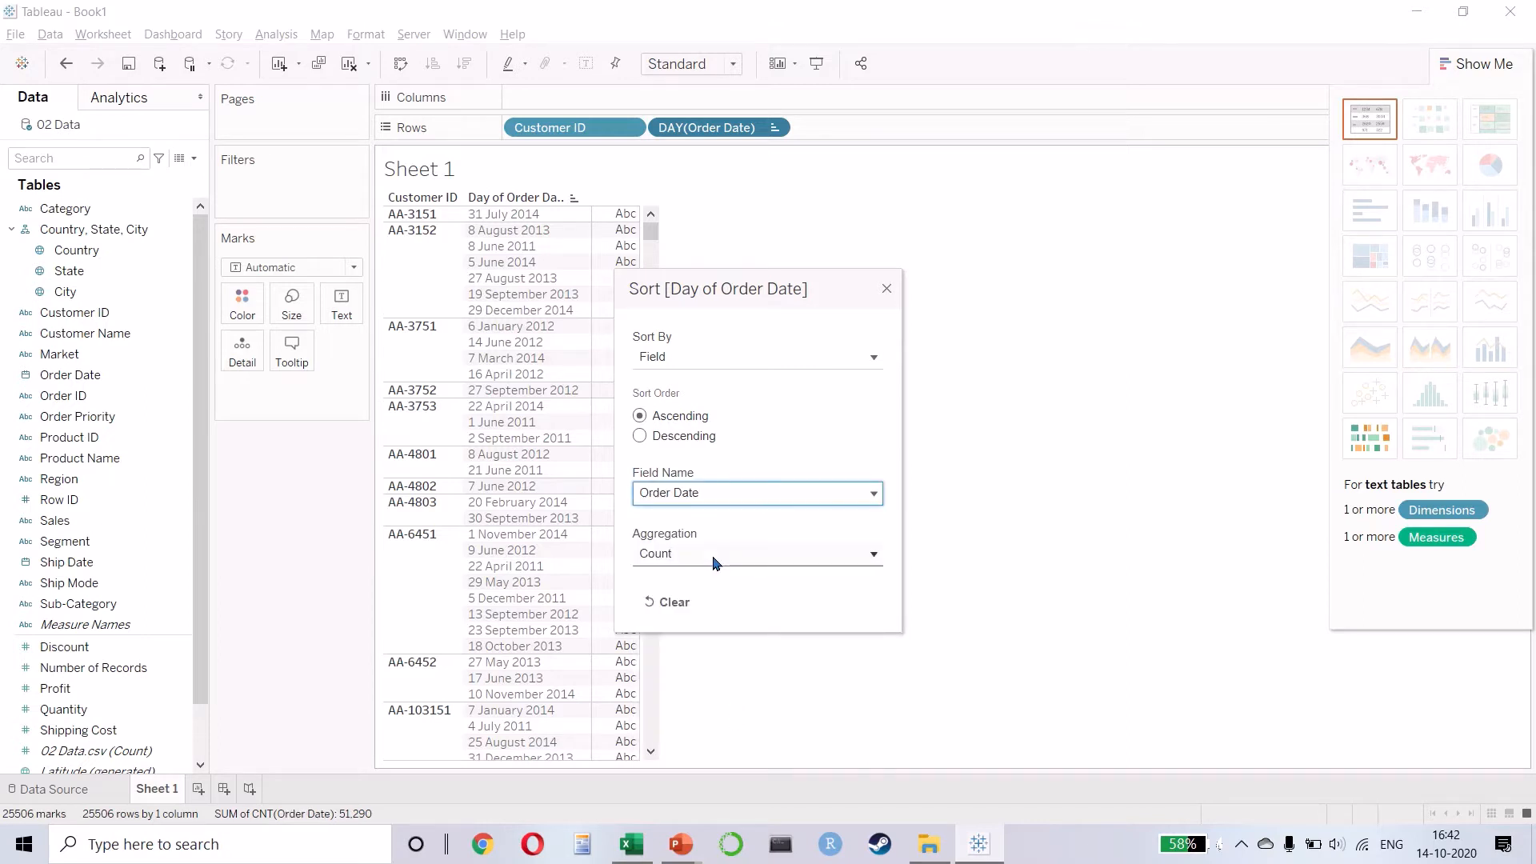
{"action": "left_click", "coordinate": [806, 567]}
{"action": "left_click", "coordinate": [806, 570]}
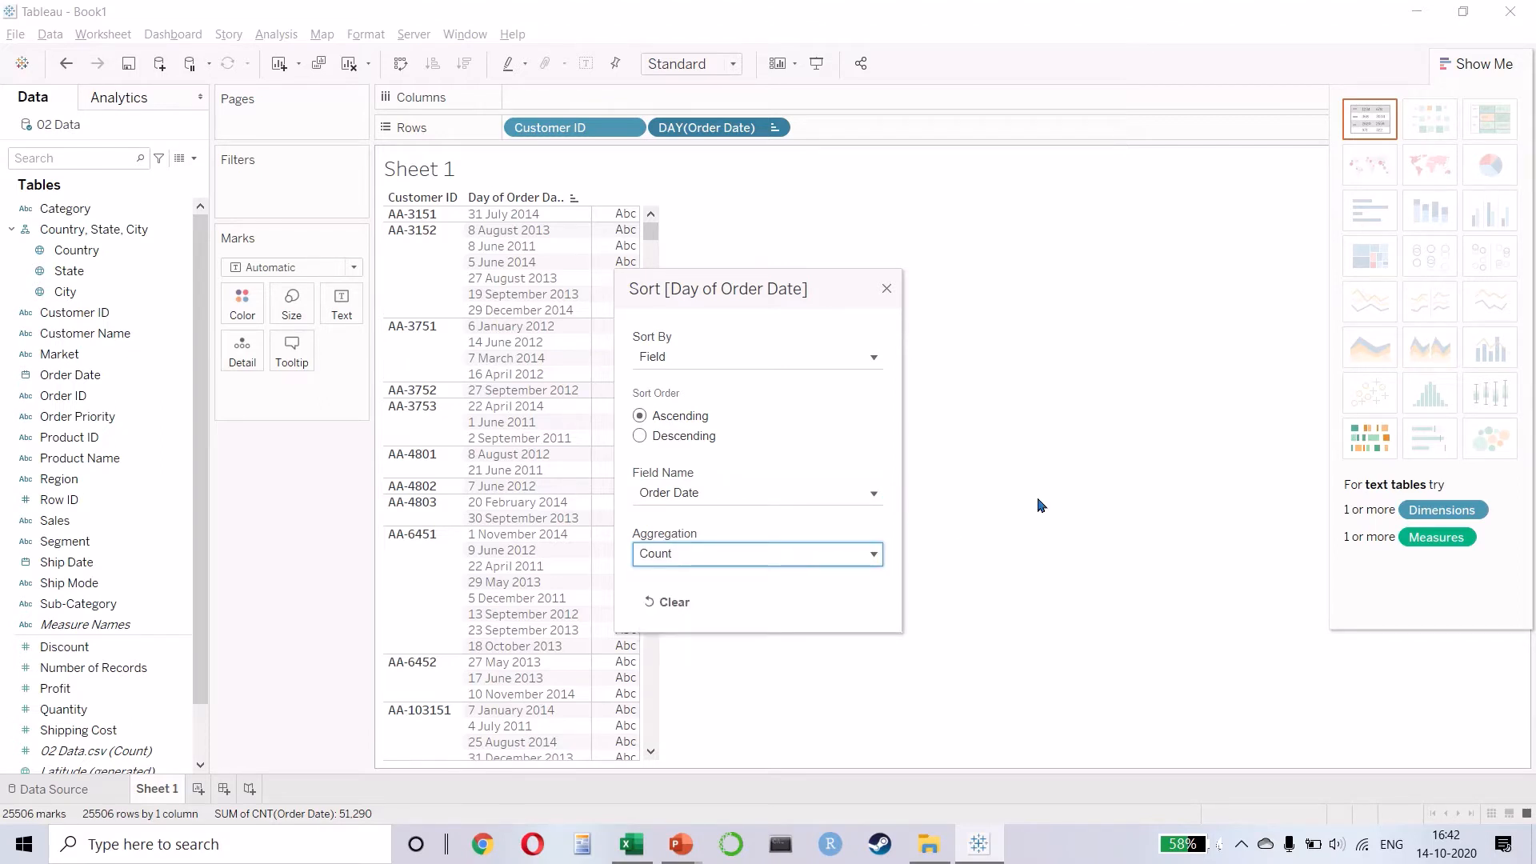
{"action": "left_click", "coordinate": [886, 286]}
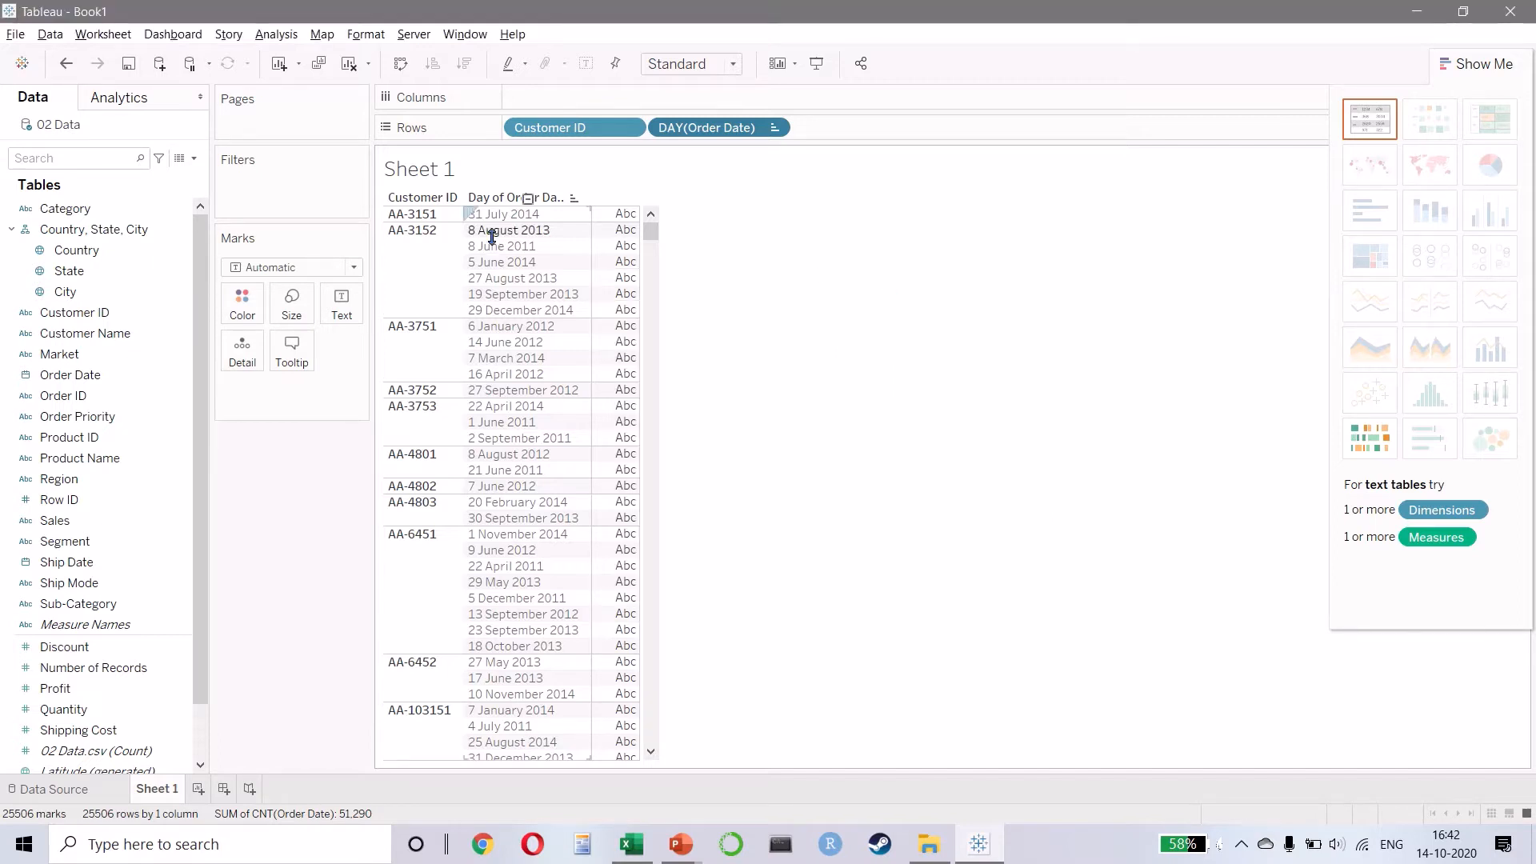
{"action": "mouse_move", "coordinate": [597, 296]}
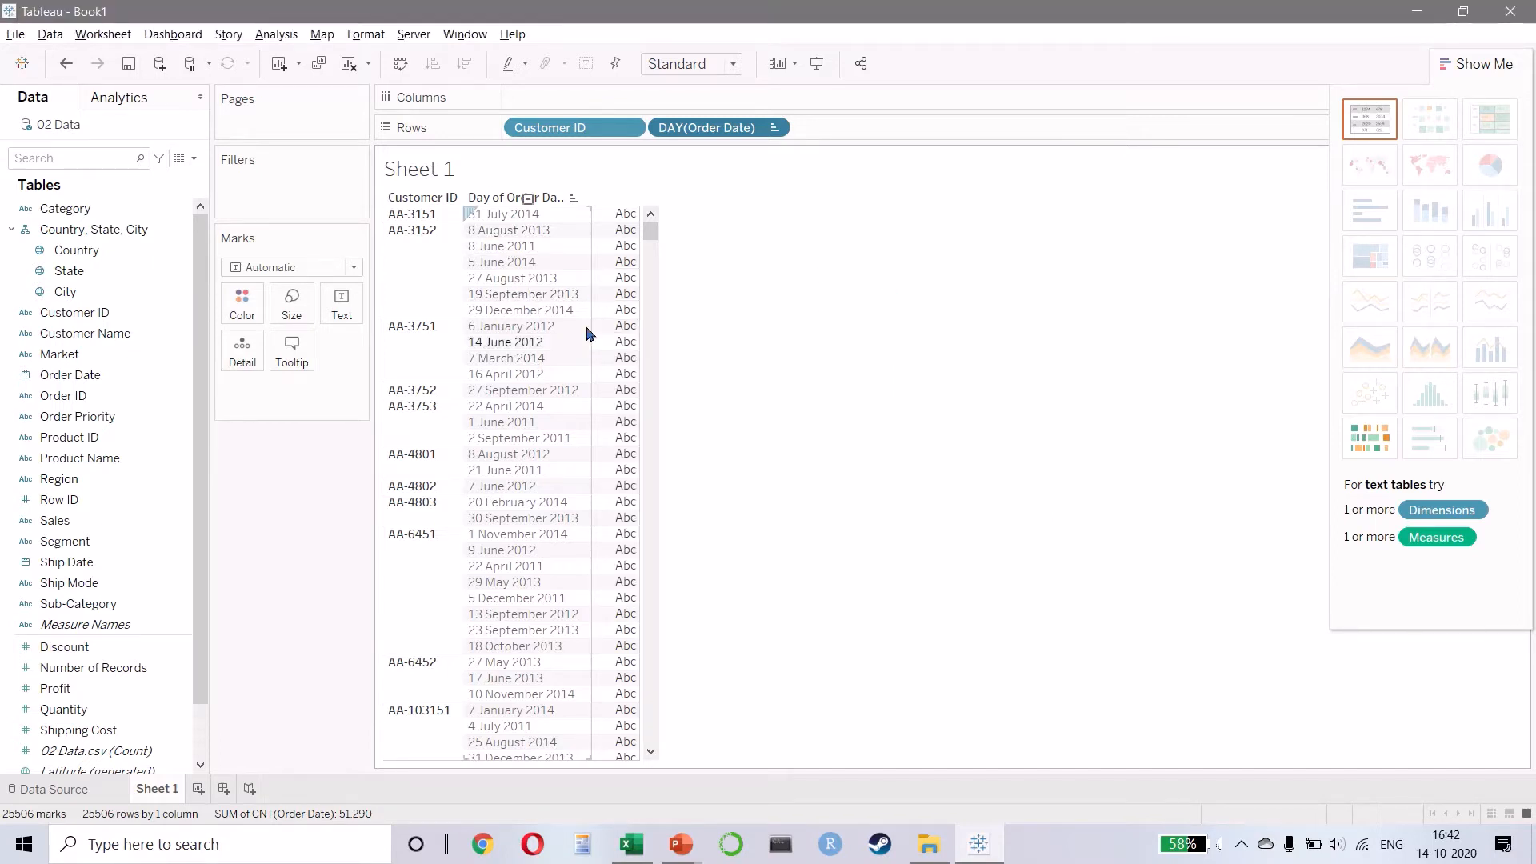
{"action": "left_click", "coordinate": [575, 198]}
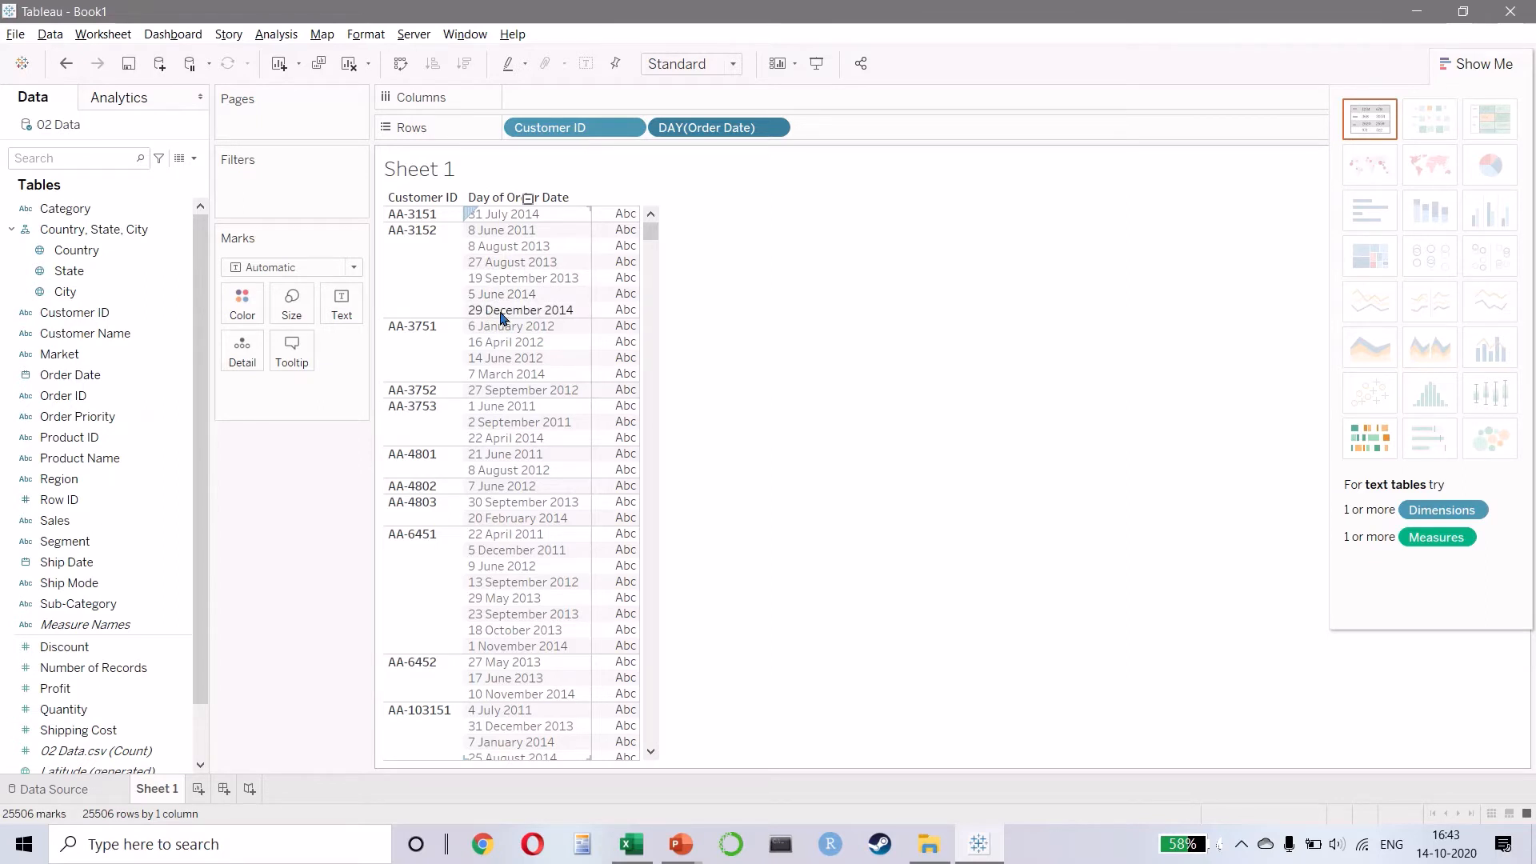
- Inspect individual order dates of the second listed customer, including 27 August 2013
{"action": "left_click", "coordinate": [498, 232]}
{"action": "left_click", "coordinate": [497, 263]}
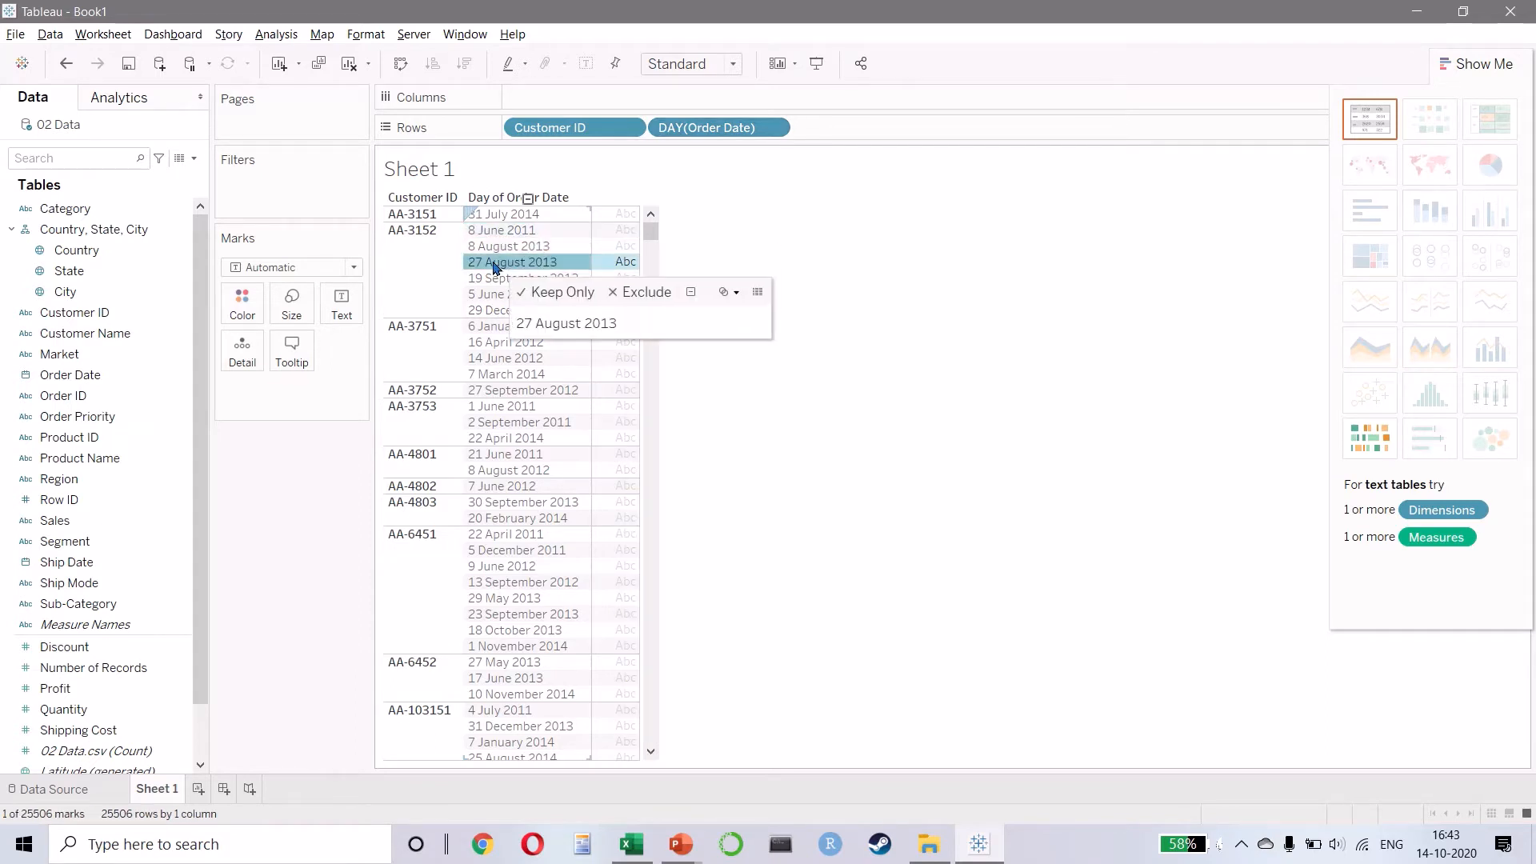
- Select the second listed customer and start a new calculated field named CUSTOMER ACQUISITION DATE
{"action": "left_click", "coordinate": [446, 274]}
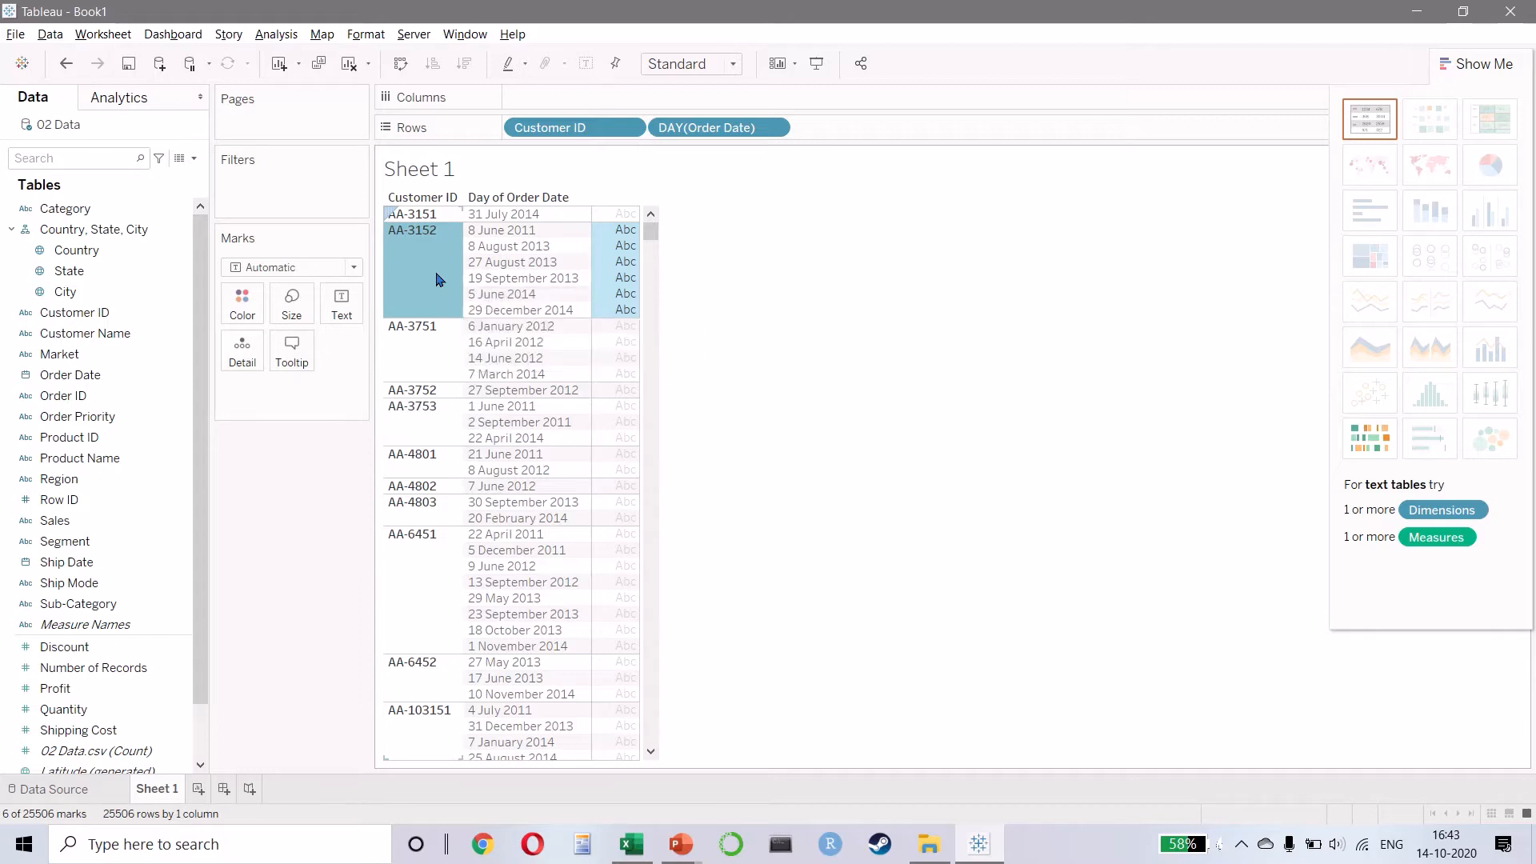
{"action": "left_click", "coordinate": [296, 37]}
{"action": "left_click", "coordinate": [343, 395]}
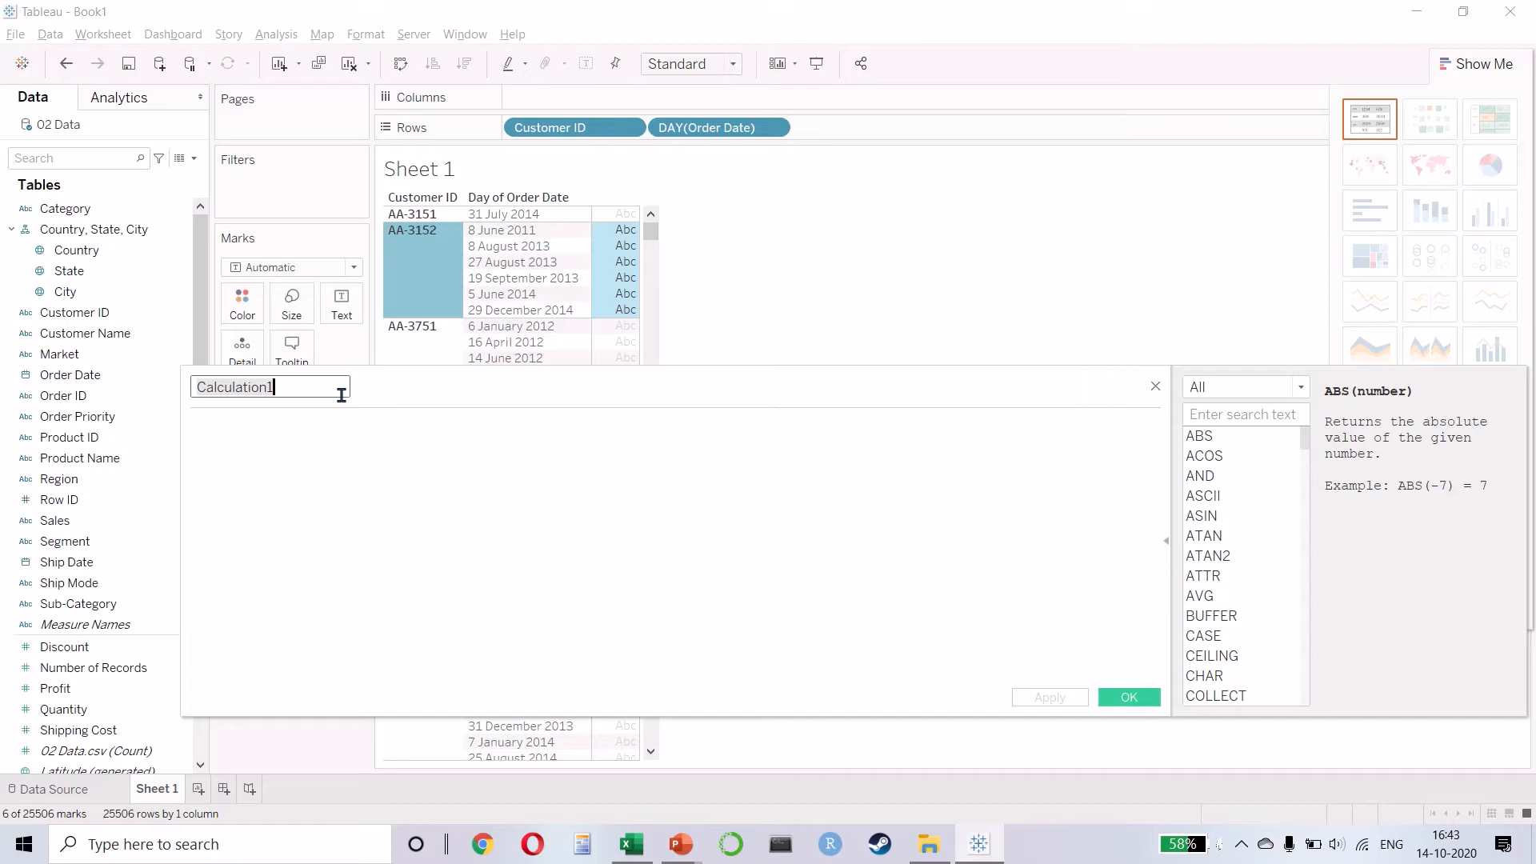
{"action": "type", "text": "CUS"}
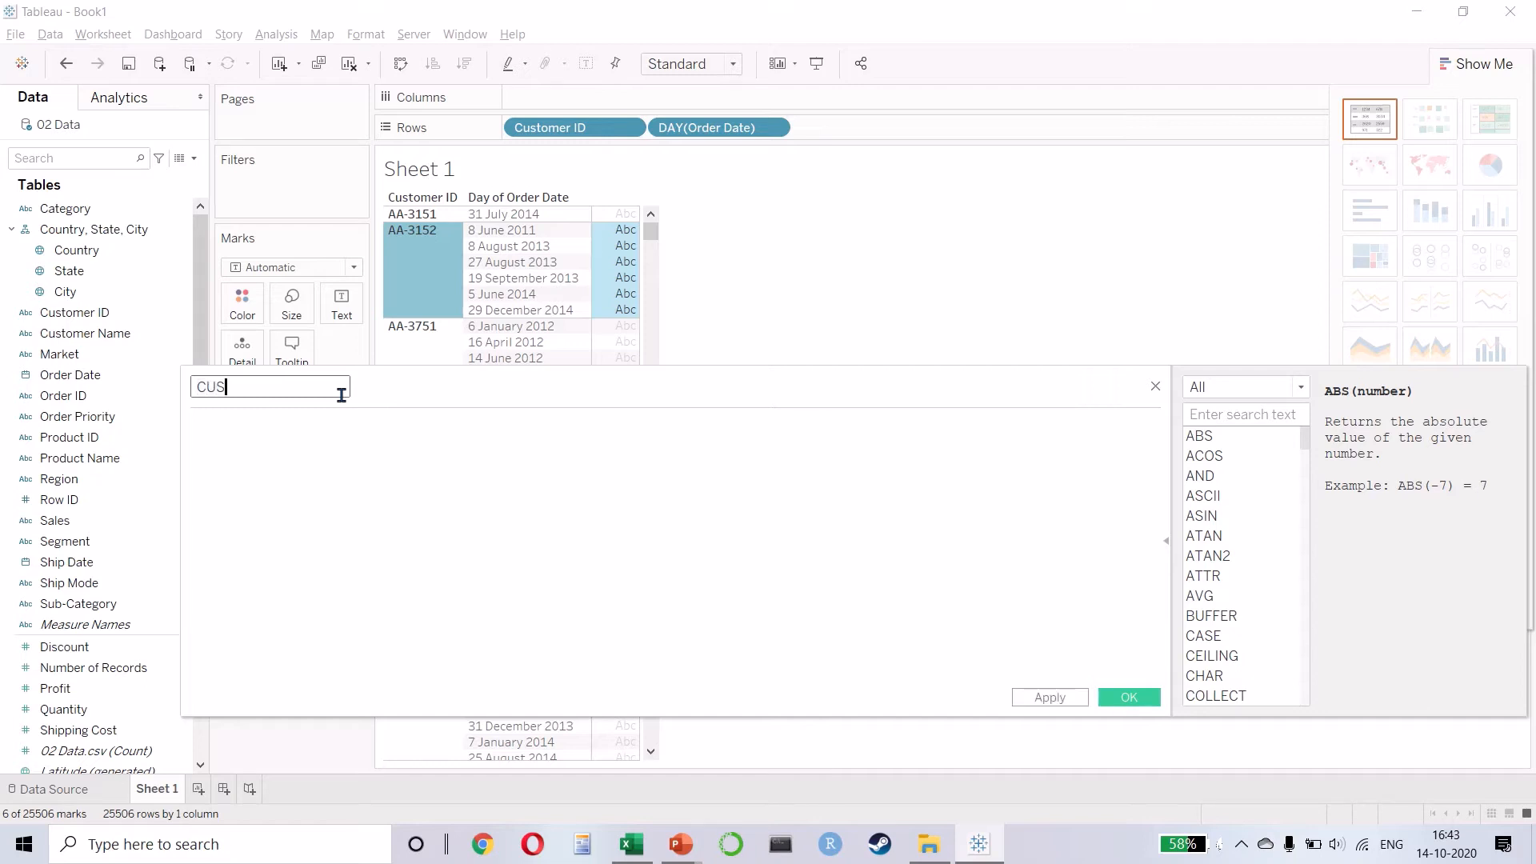
{"action": "type", "text": "TOMER ACQUISITION DATE"}
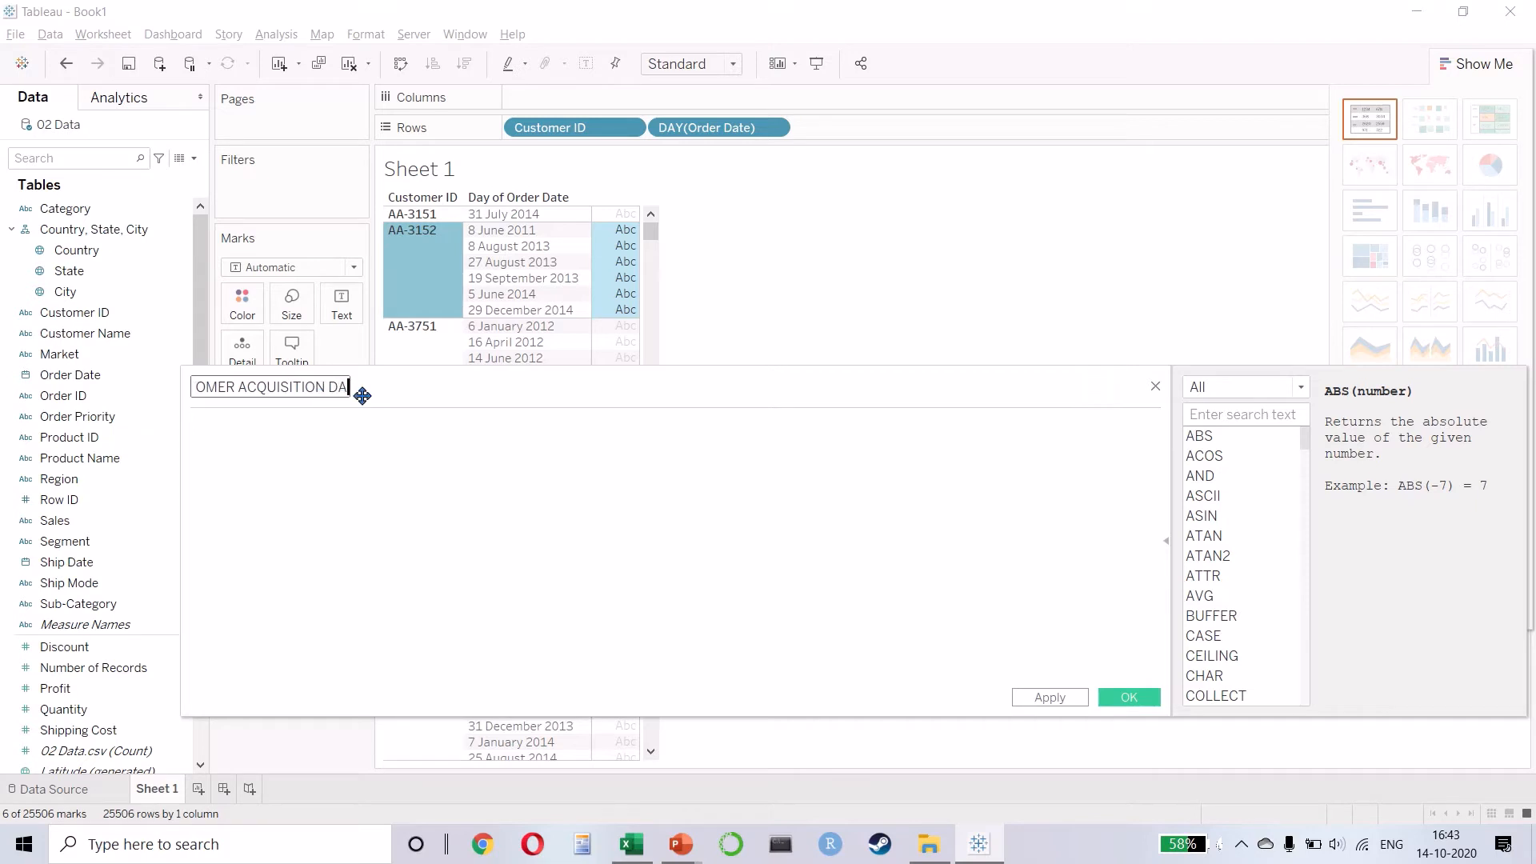
- Enter the formula { FIXED [Customer ID] : MIN([Order Date]) } for the calculated field and save it
{"action": "left_click", "coordinate": [328, 428]}
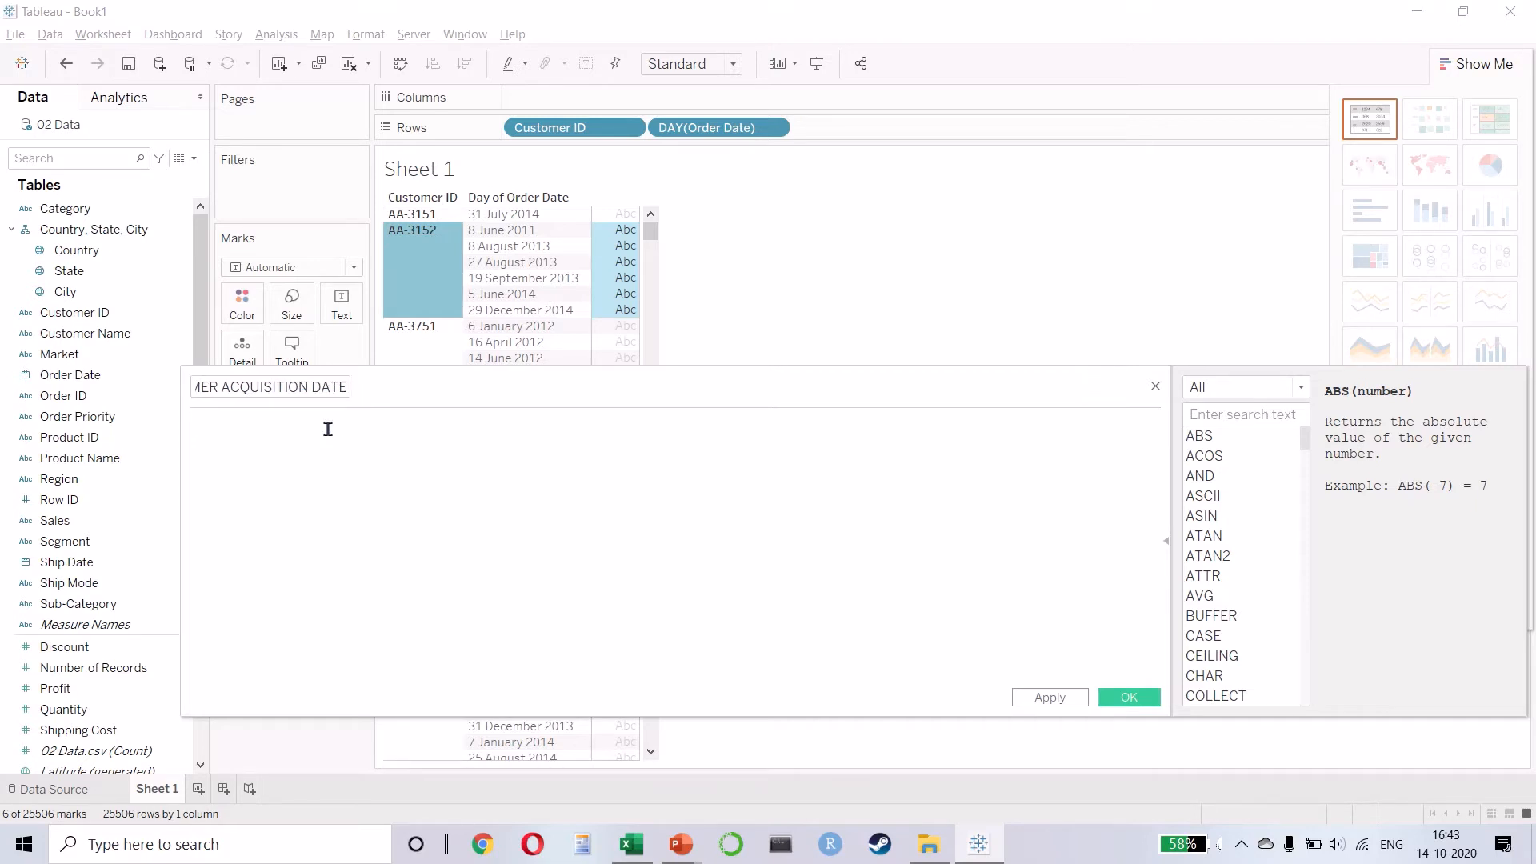
{"action": "type", "text": "{}"}
{"action": "type", "text": " FIXED "}
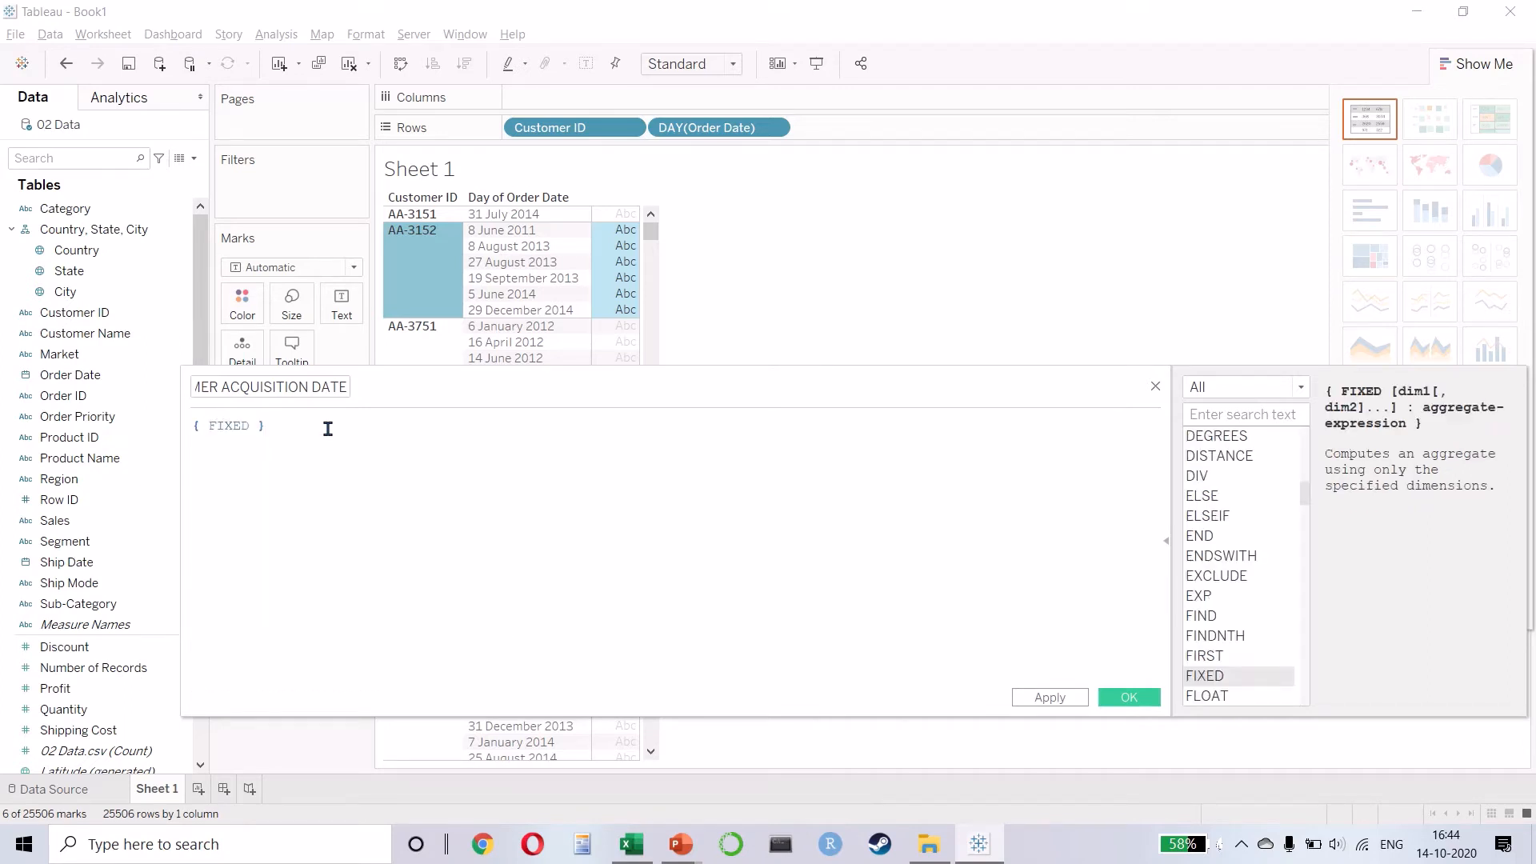
{"action": "type", "text": "[Customer ID] : MIN("}
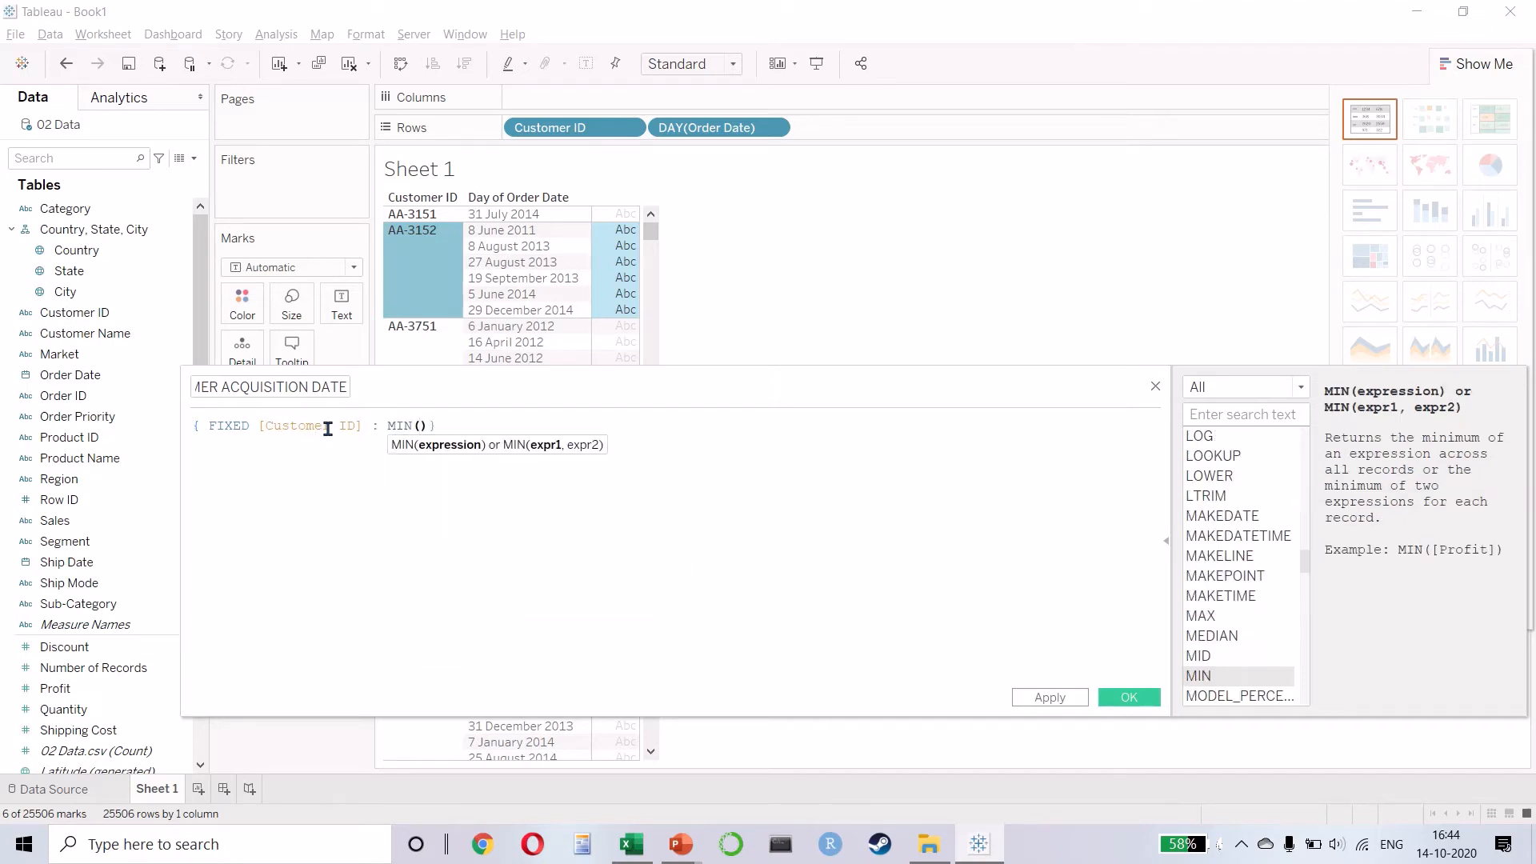
{"action": "type", "text": "ORD"}
{"action": "key", "text": "Return"}
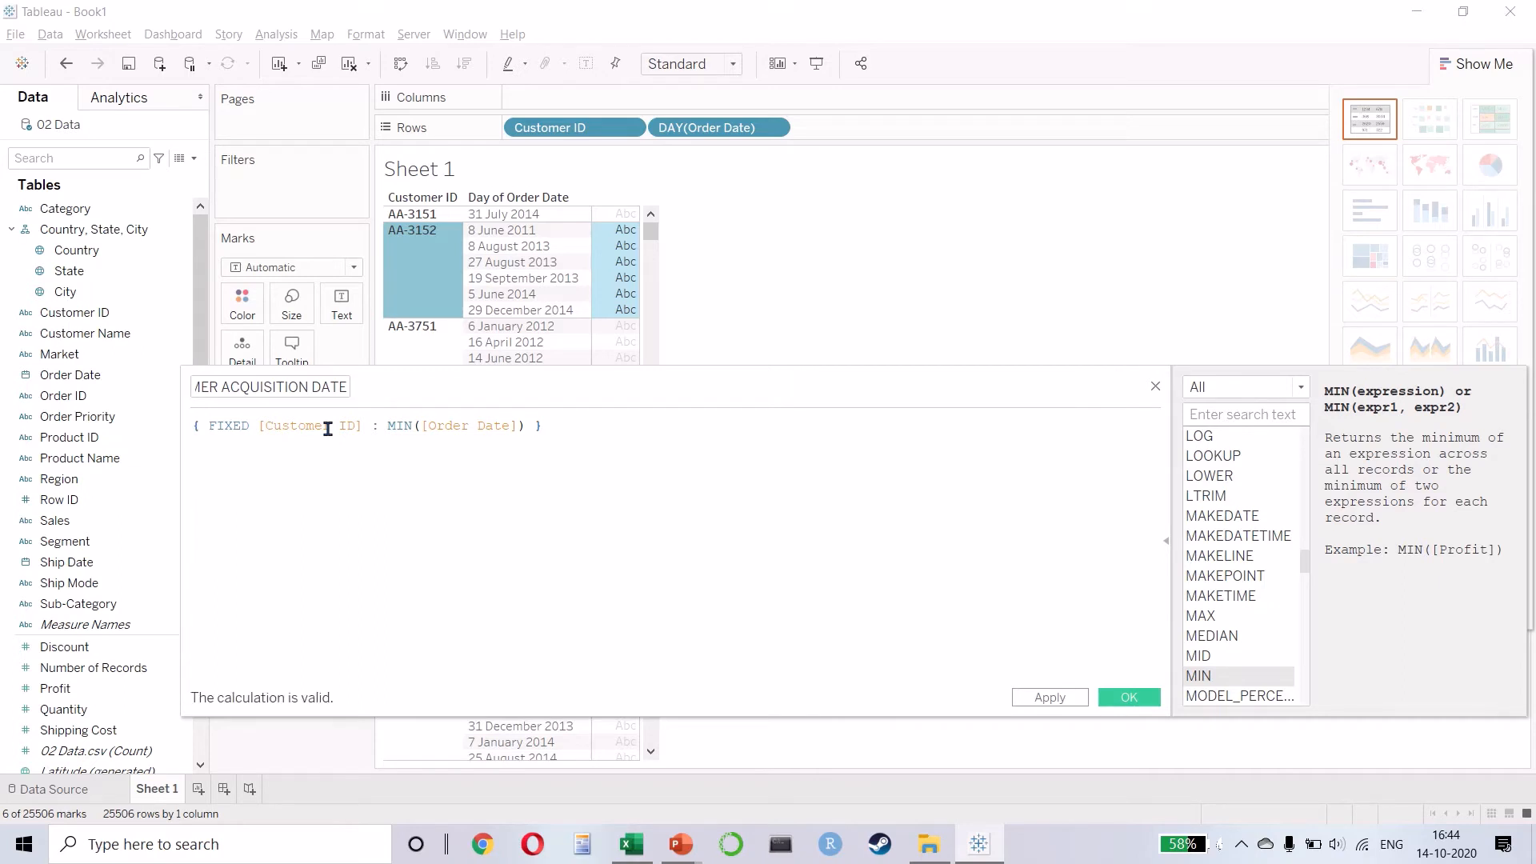
{"action": "left_click_drag", "start_coordinate": [354, 428], "coordinate": [231, 428]}
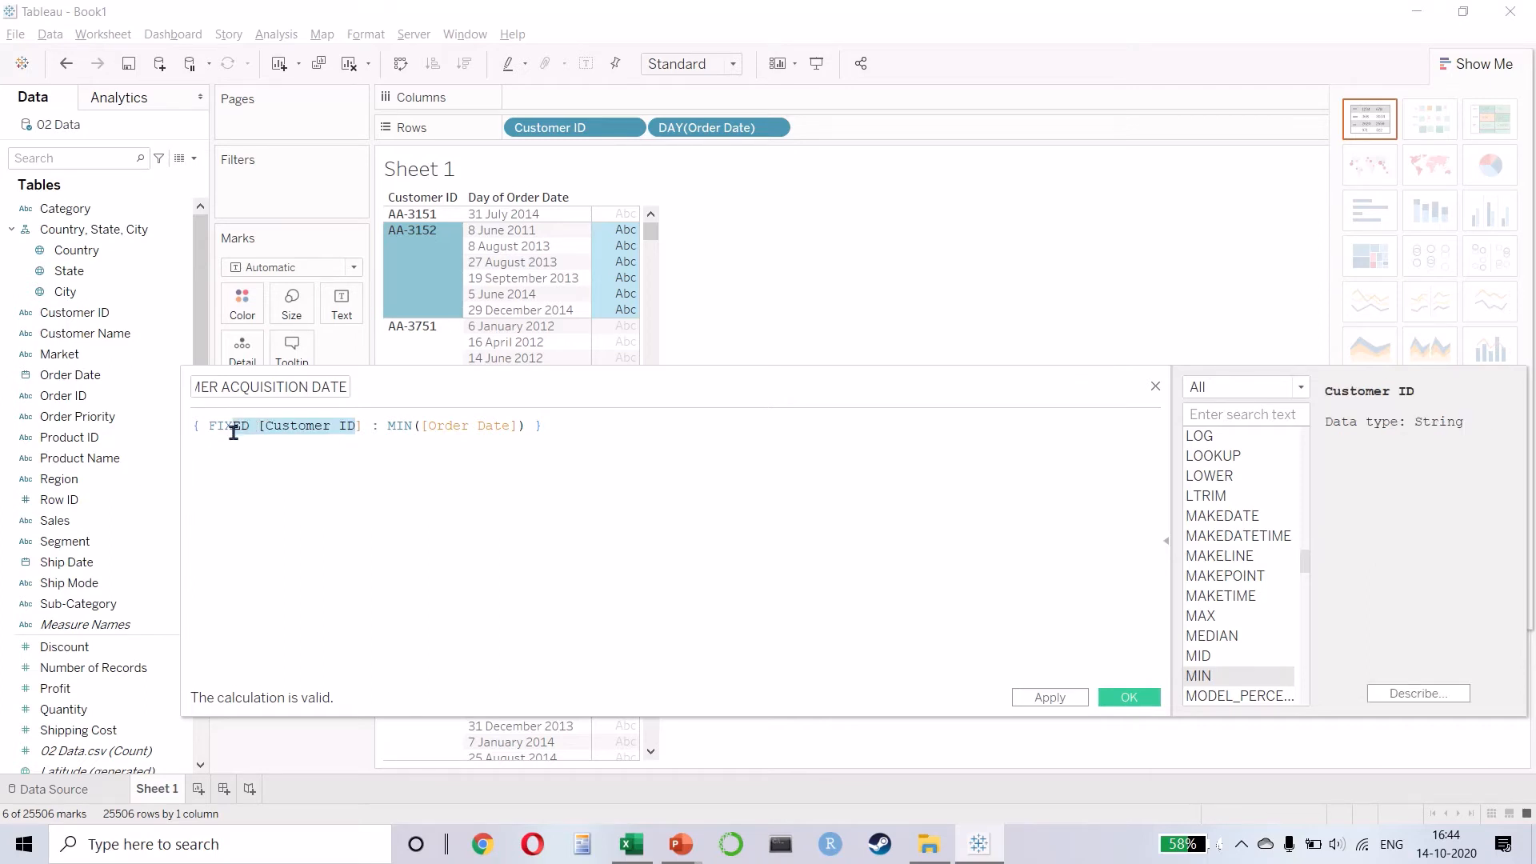
{"action": "left_click_drag", "start_coordinate": [511, 426], "coordinate": [392, 430]}
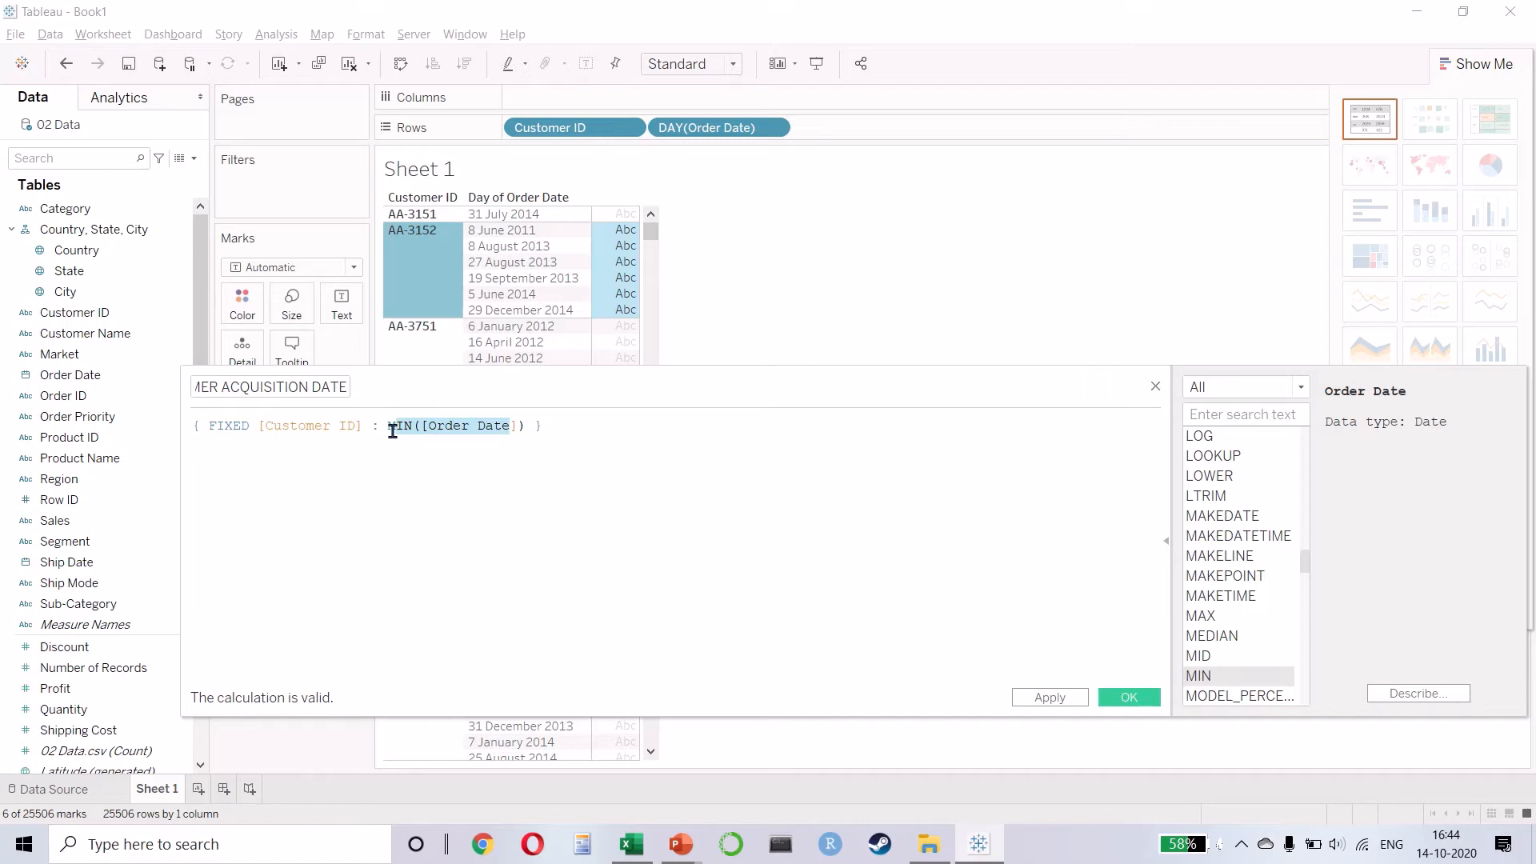
{"action": "left_click", "coordinate": [1110, 700]}
- Add CUSTOMER ACQUISITION DATE to the rows after Order Date as a discrete full-date day value, and widen its column to fit the header
{"action": "left_click_drag", "start_coordinate": [108, 312], "coordinate": [845, 135]}
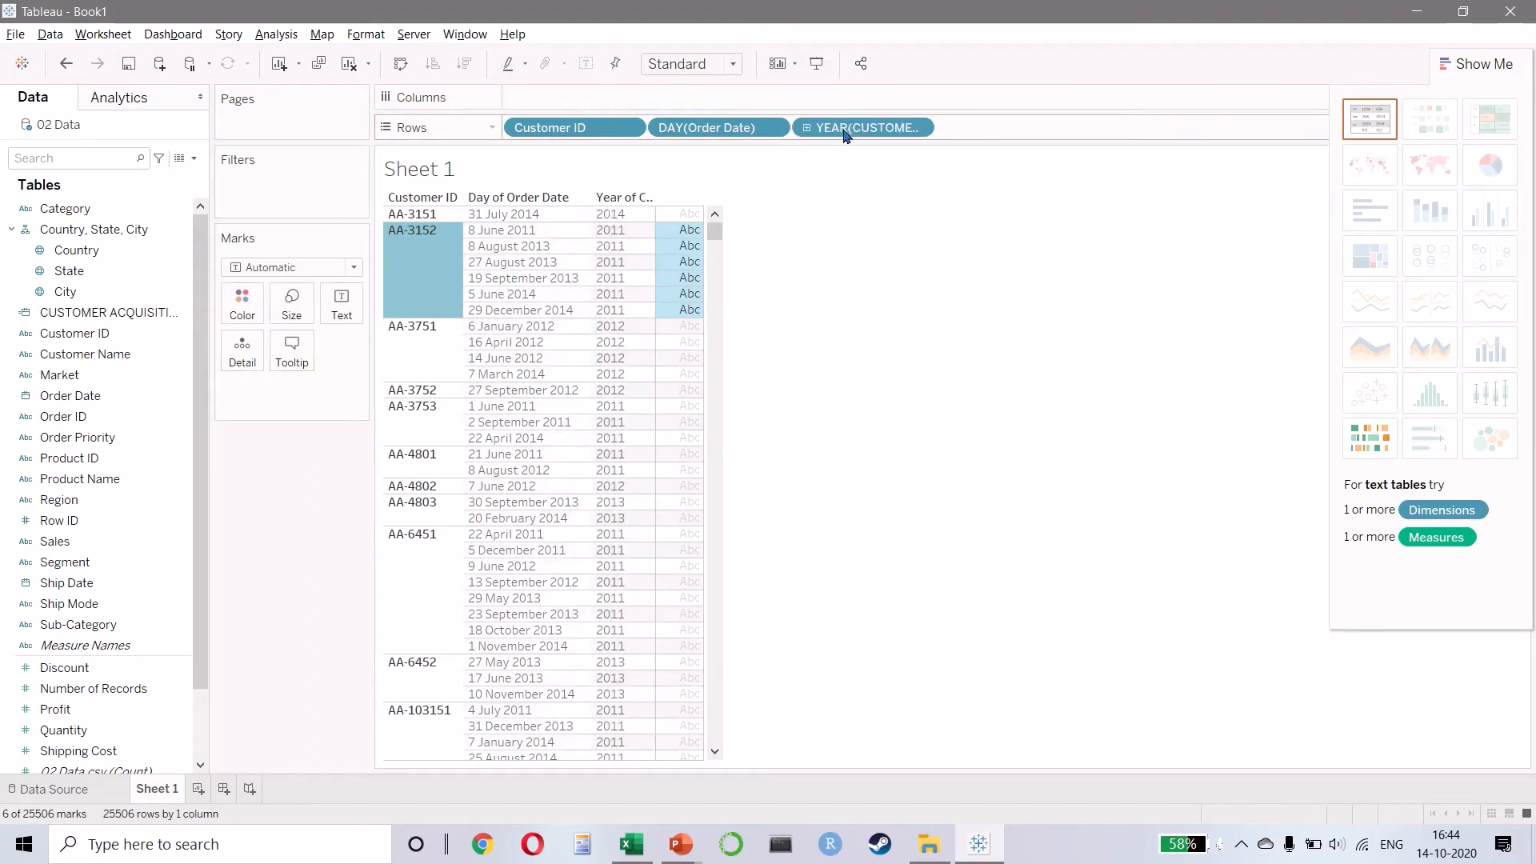
{"action": "right_click", "coordinate": [845, 134]}
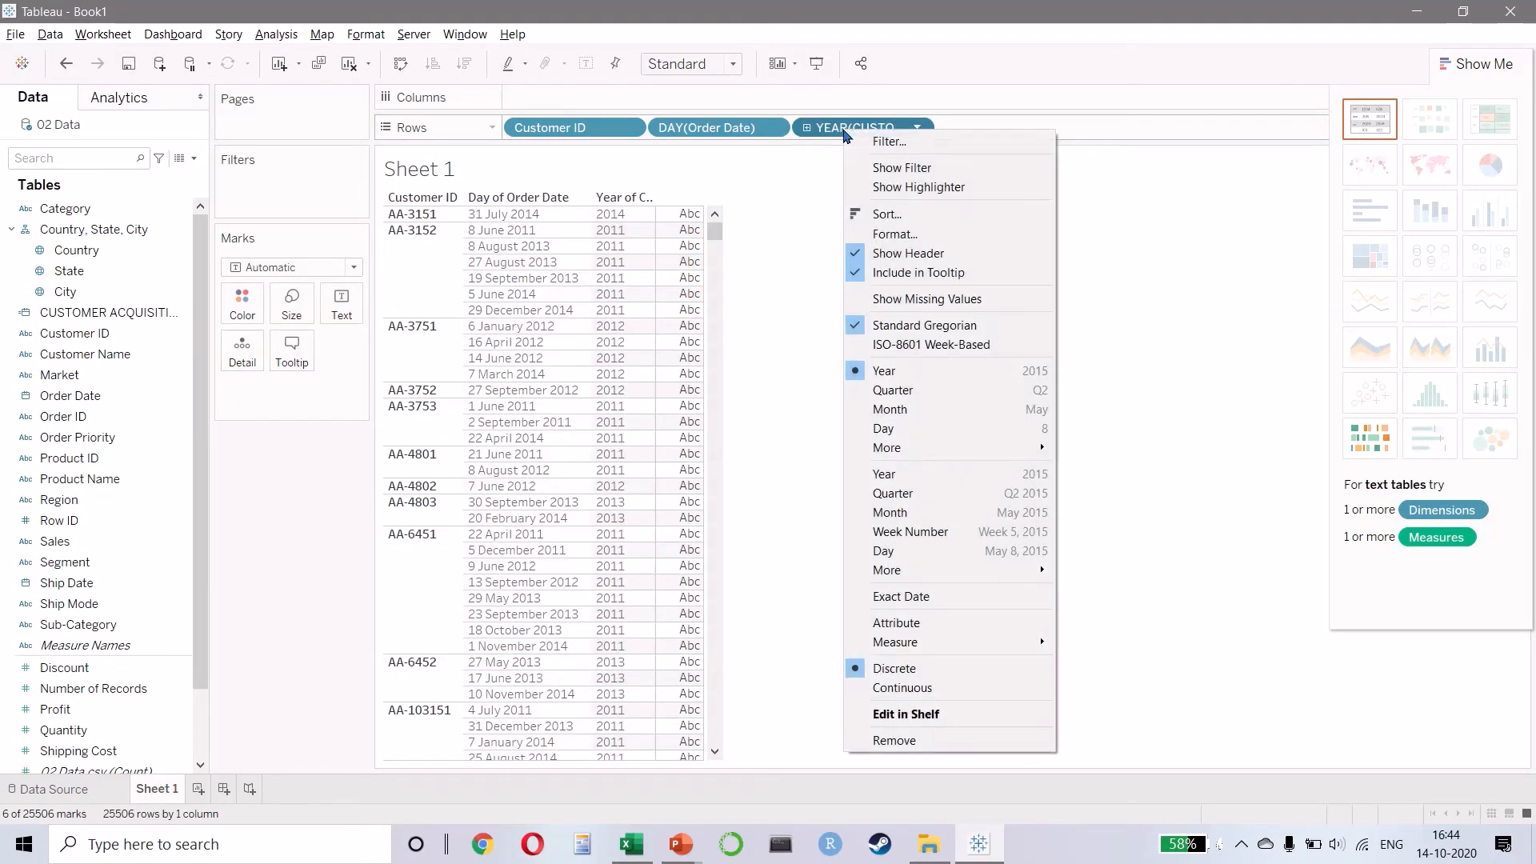
{"action": "left_click", "coordinate": [920, 553]}
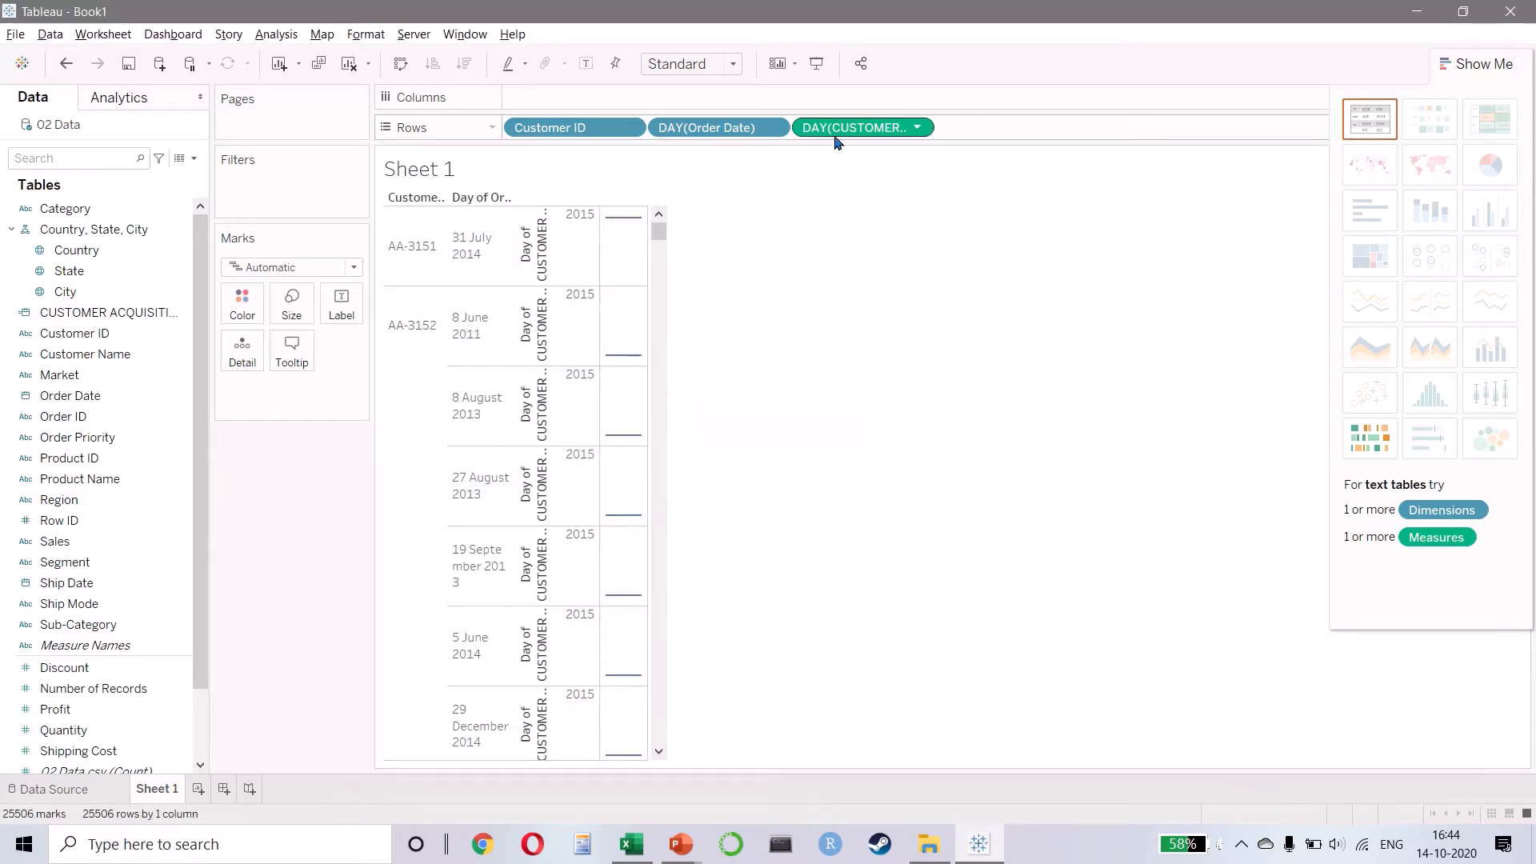
{"action": "left_click", "coordinate": [917, 127]}
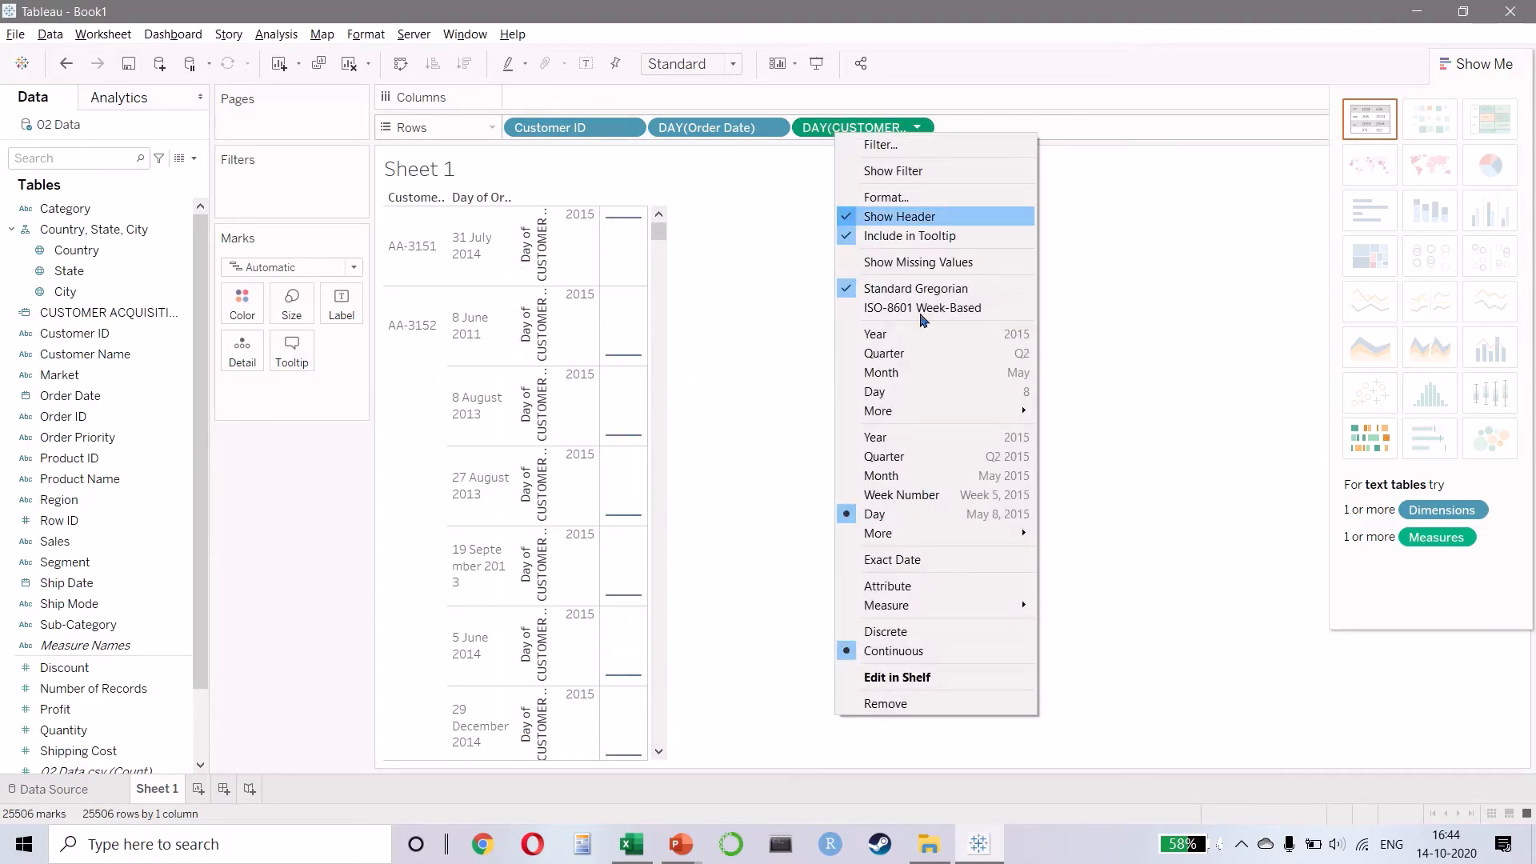
{"action": "left_click", "coordinate": [987, 634]}
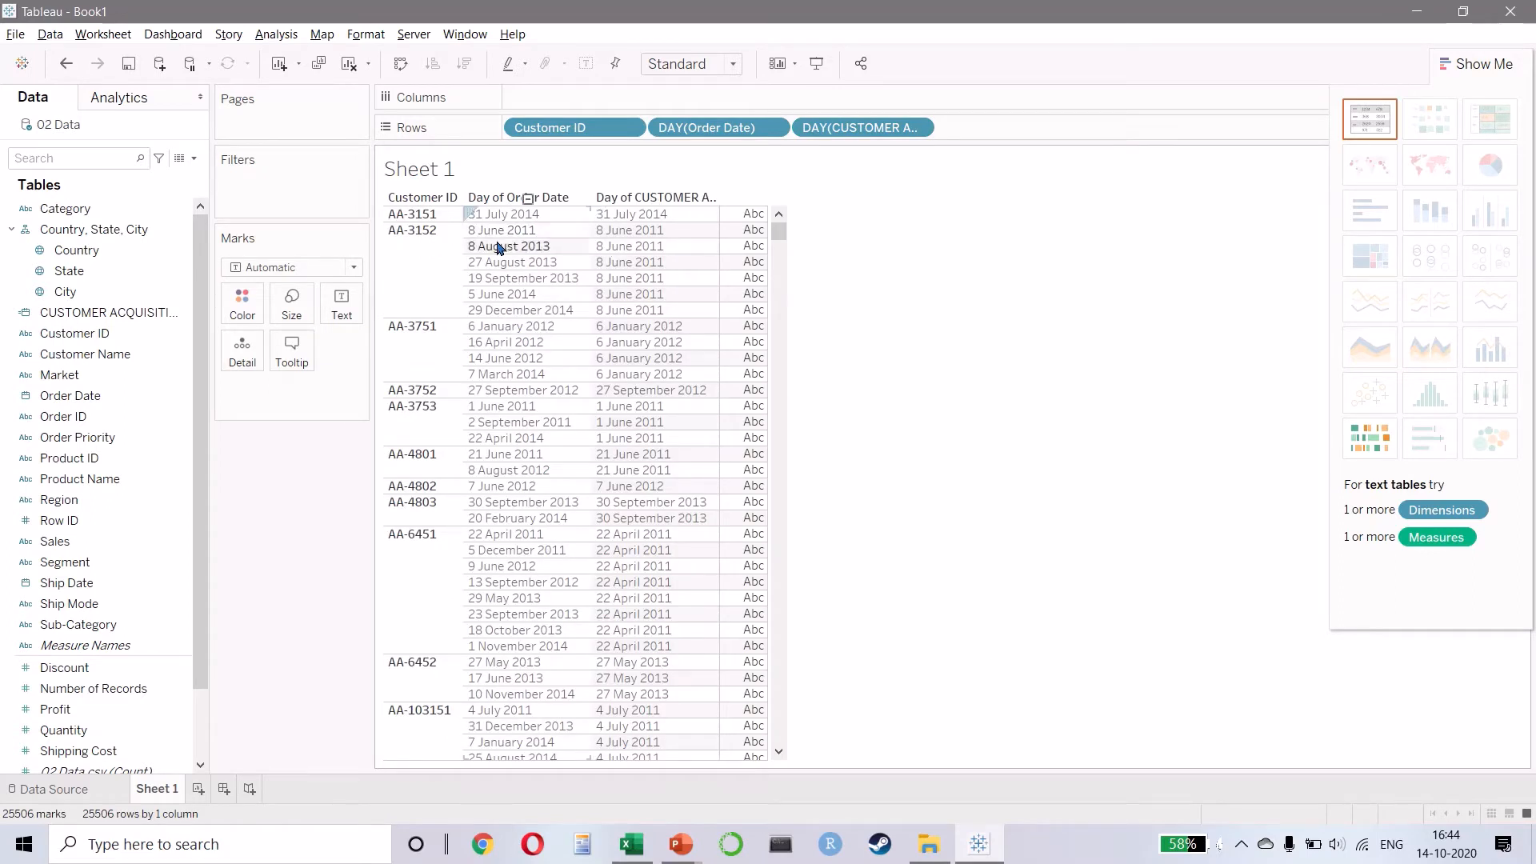
{"action": "left_click", "coordinate": [401, 234]}
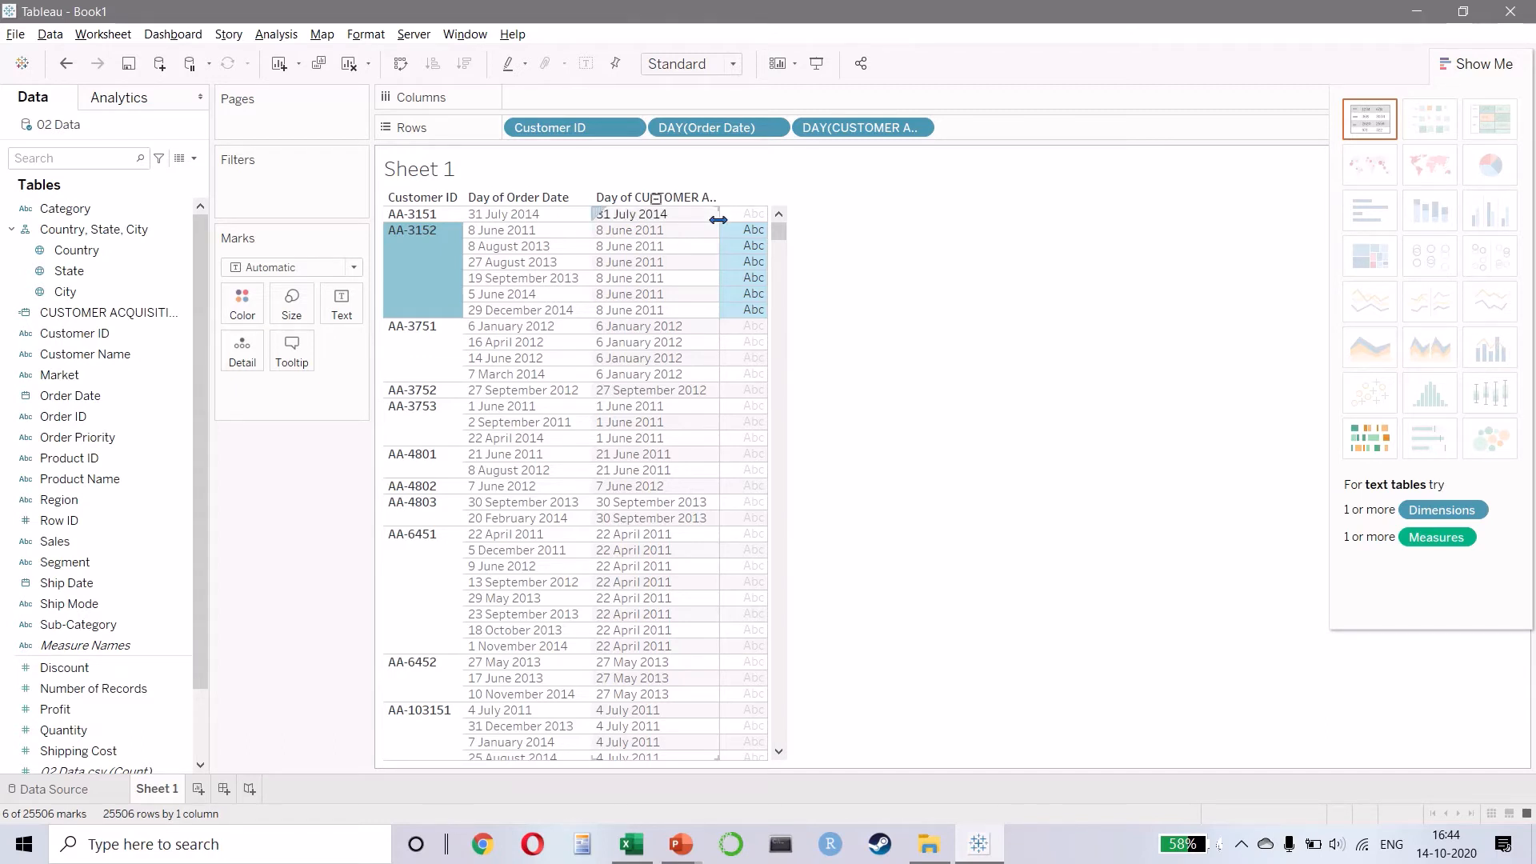
{"action": "left_click_drag", "start_coordinate": [721, 223], "coordinate": [822, 222]}
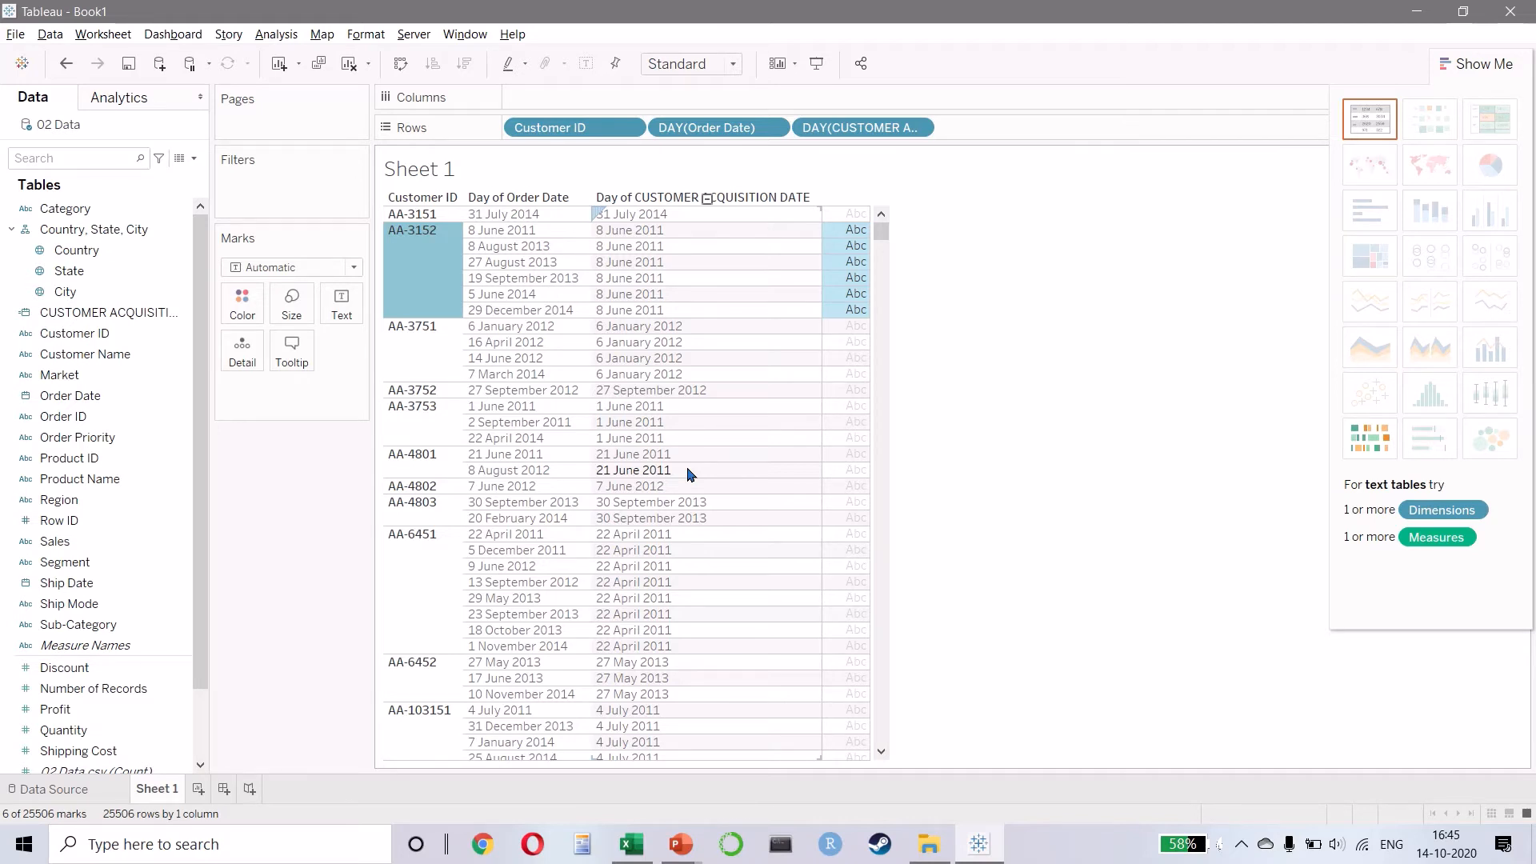
- On a new worksheet, plot the sum of Sales by year of Order Date as vertical bars, with the years on the columns
{"action": "left_click", "coordinate": [198, 789]}
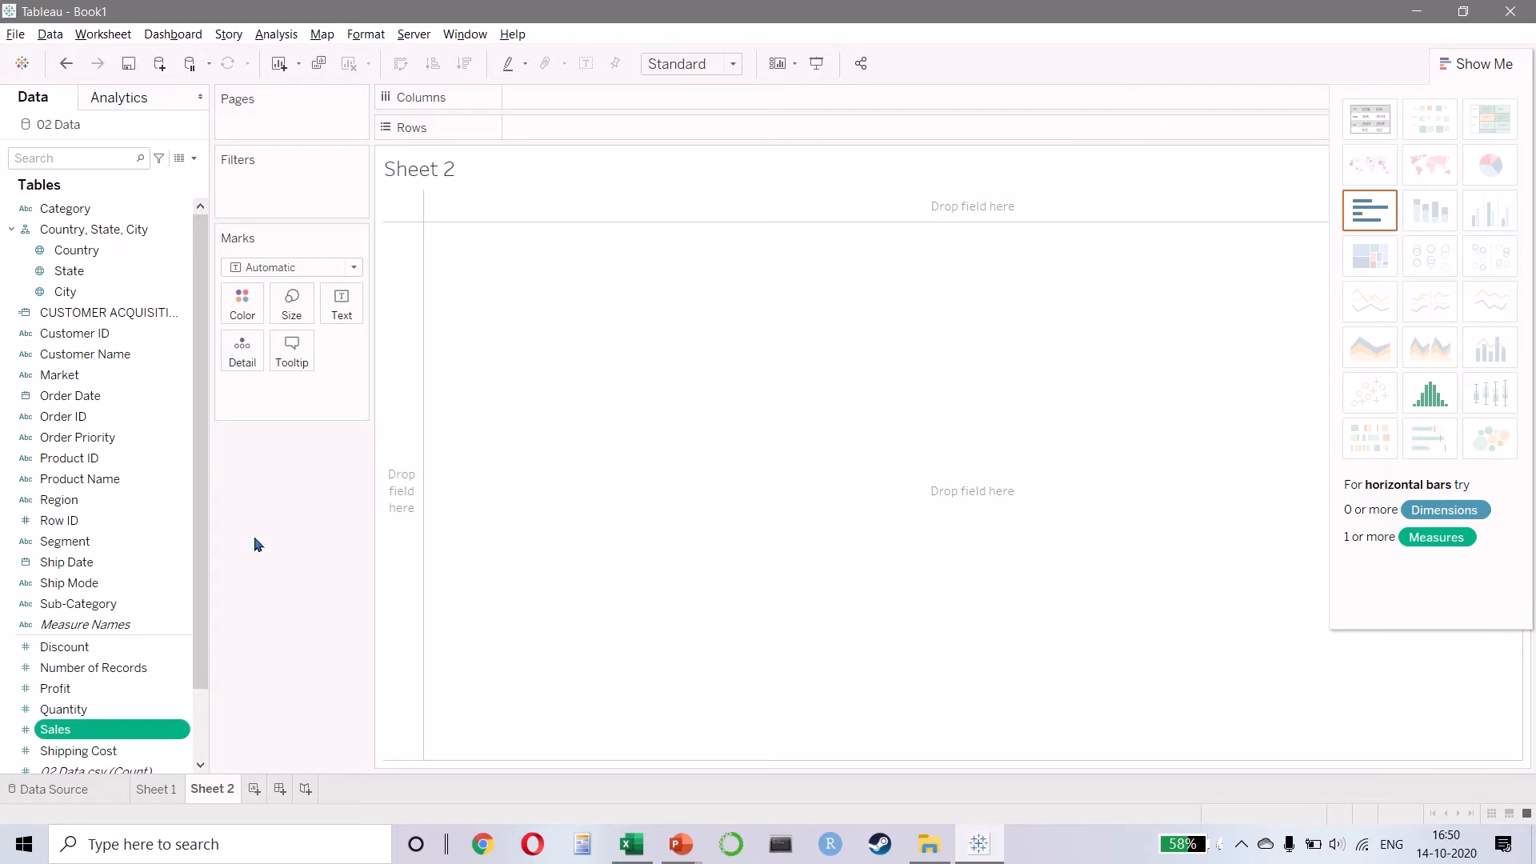
{"action": "mouse_move", "coordinate": [137, 731]}
{"action": "left_mouse_down"}
{"action": "mouse_move", "coordinate": [248, 547]}
{"action": "mouse_move", "coordinate": [597, 132]}
{"action": "left_mouse_up"}
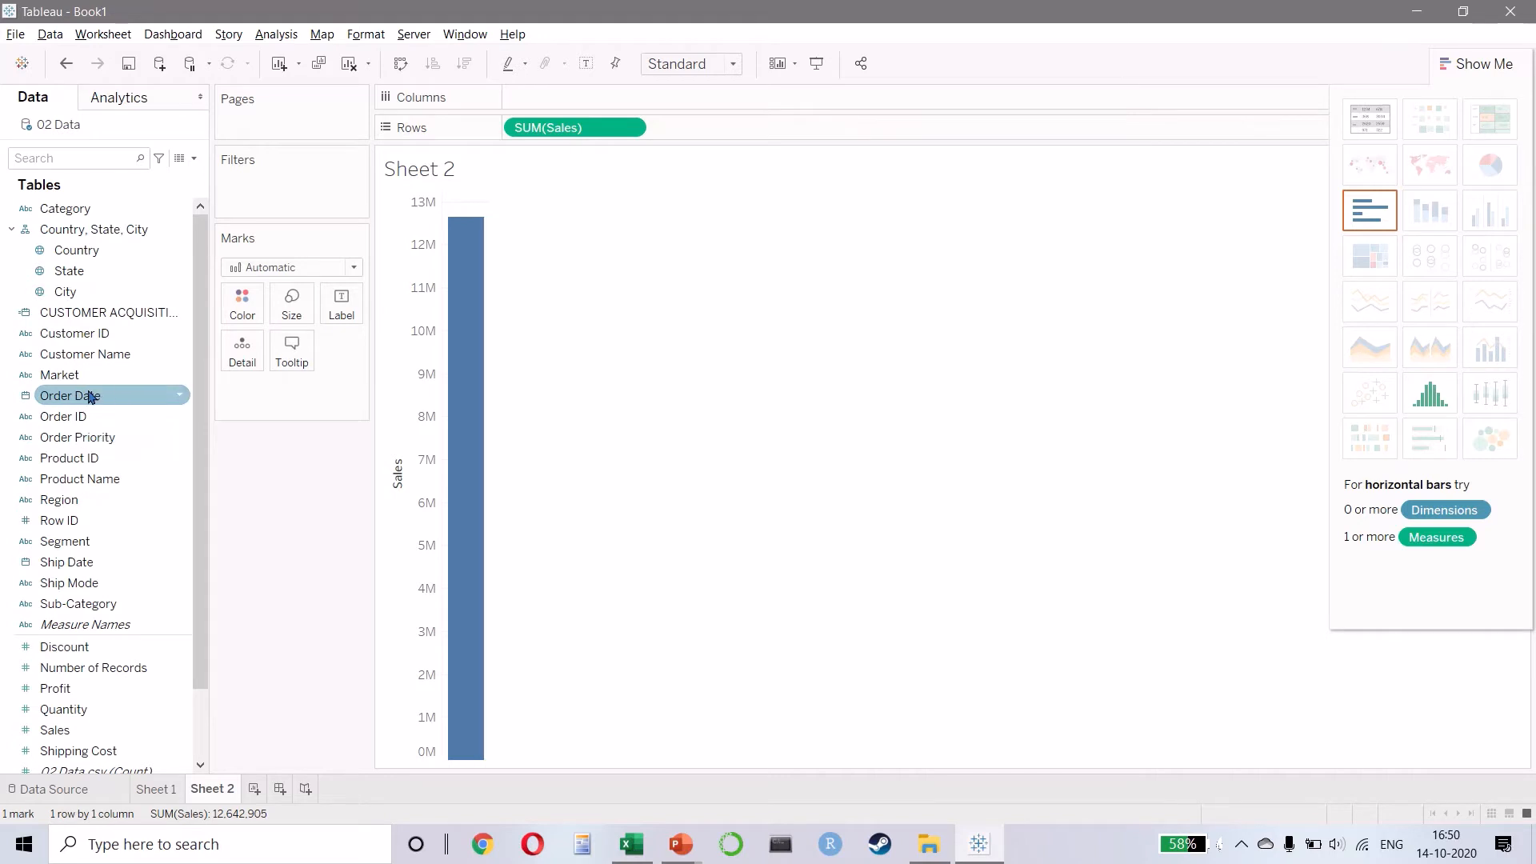
{"action": "left_click_drag", "start_coordinate": [91, 396], "coordinate": [552, 96]}
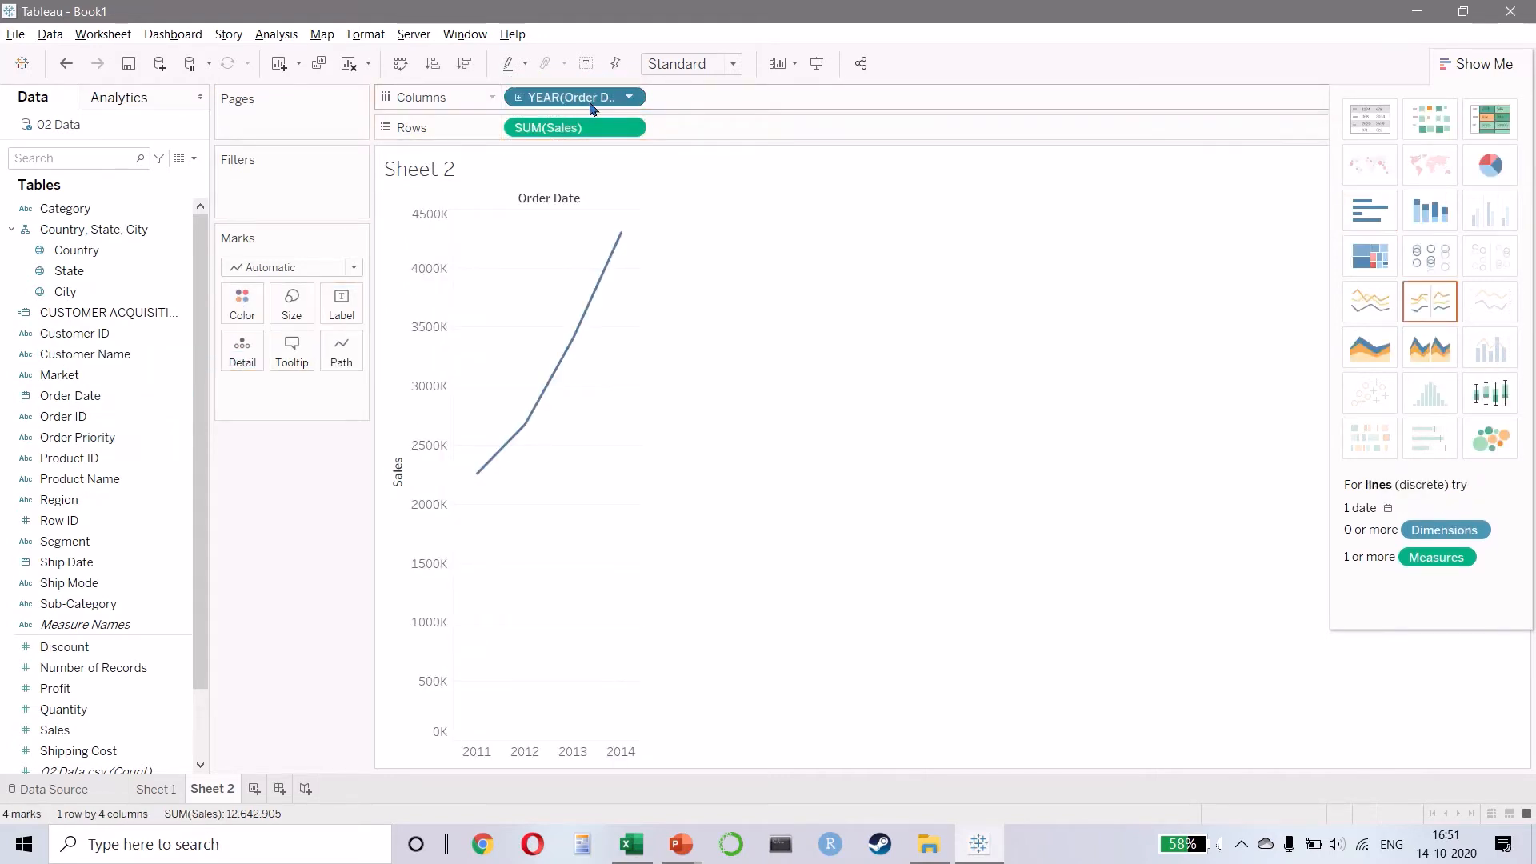
{"action": "right_click", "coordinate": [589, 100]}
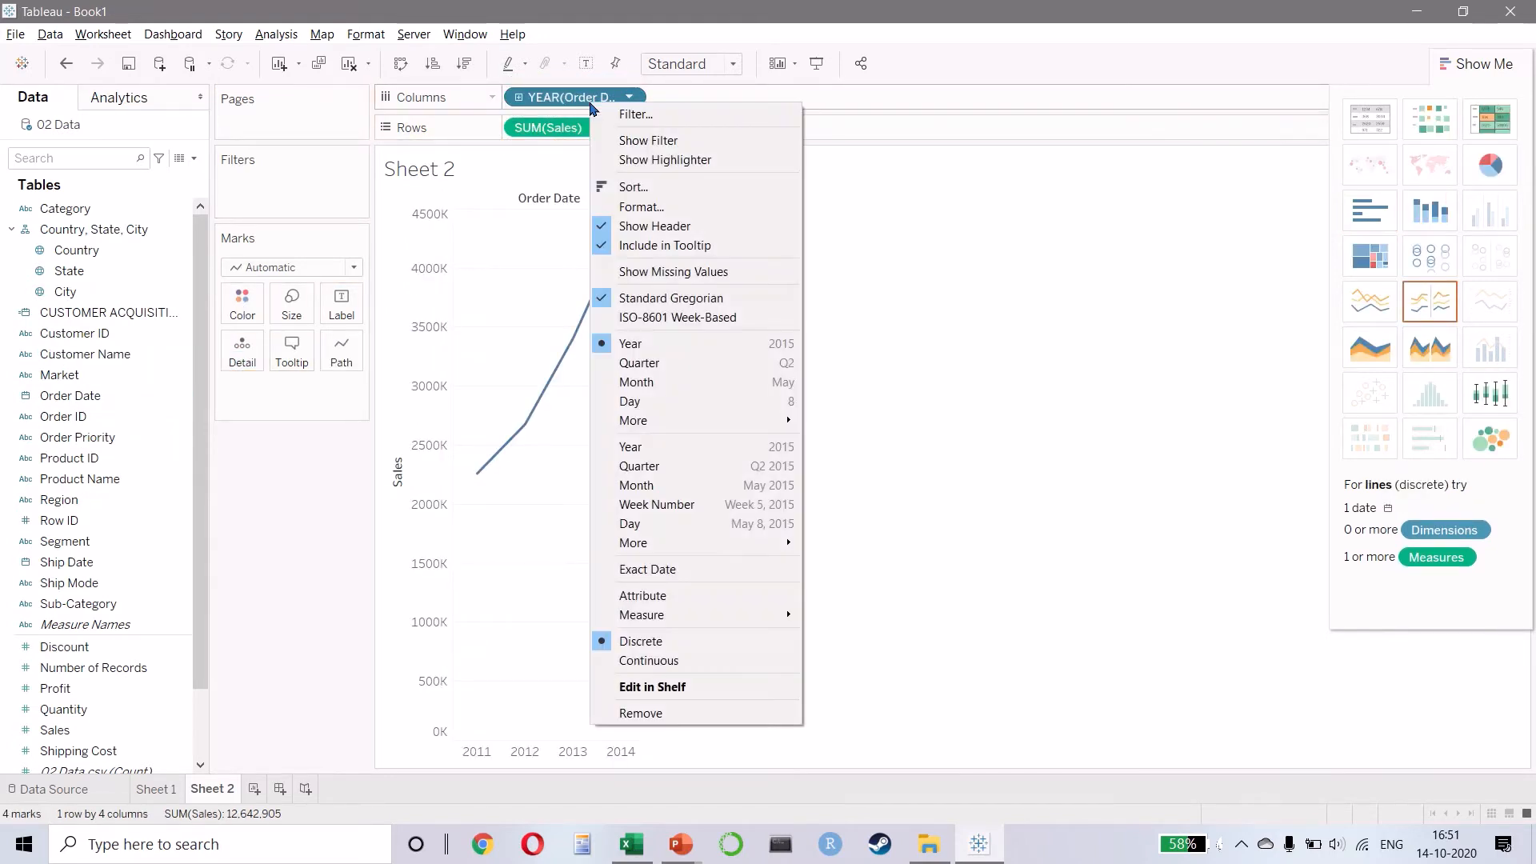
{"action": "left_click", "coordinate": [649, 345]}
{"action": "left_click", "coordinate": [1371, 233]}
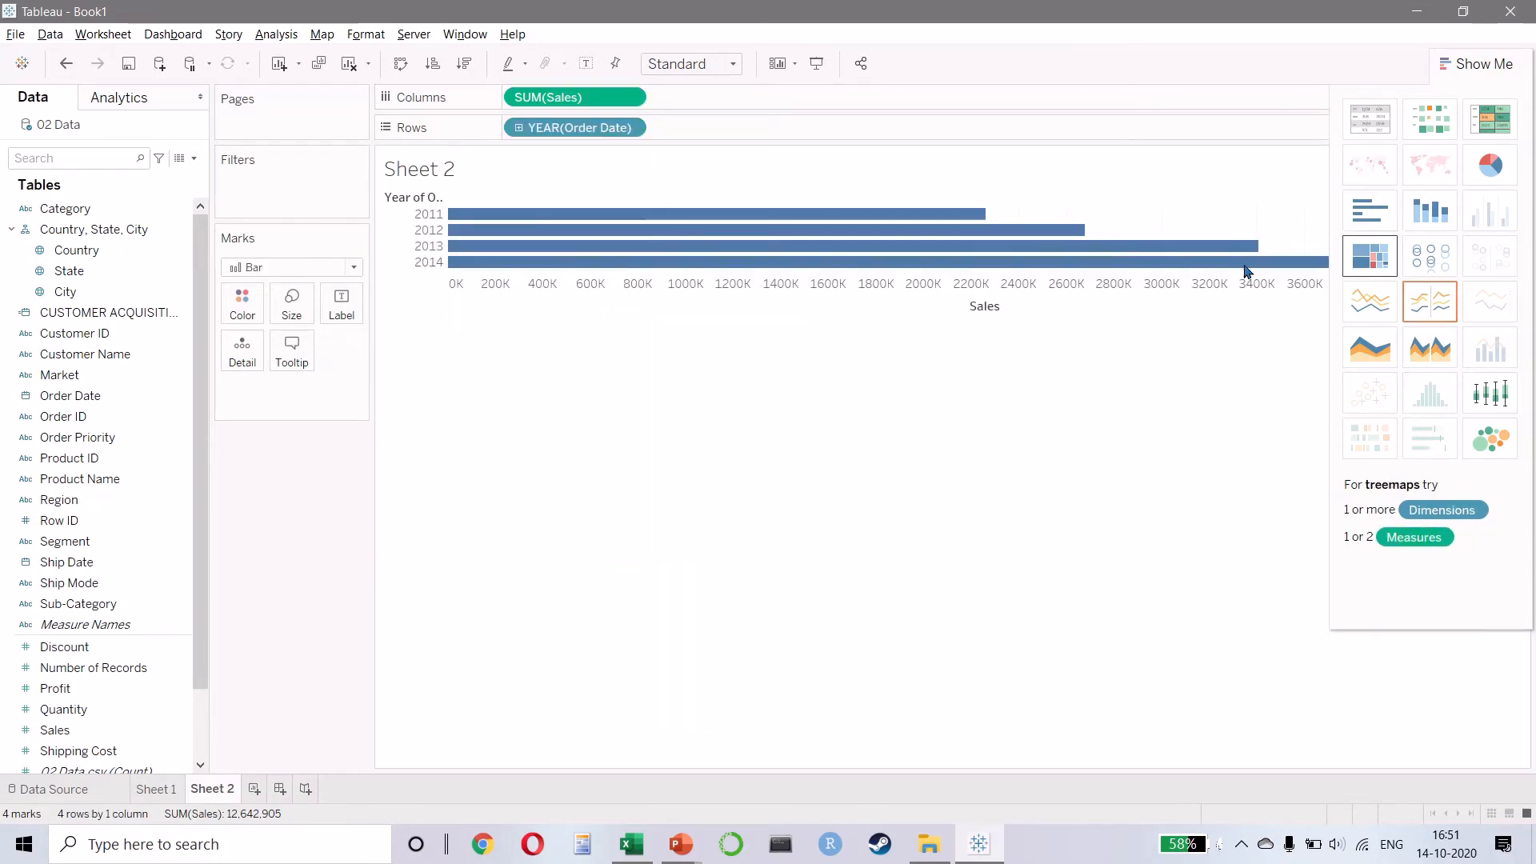
{"action": "key", "text": "ctrl+w"}
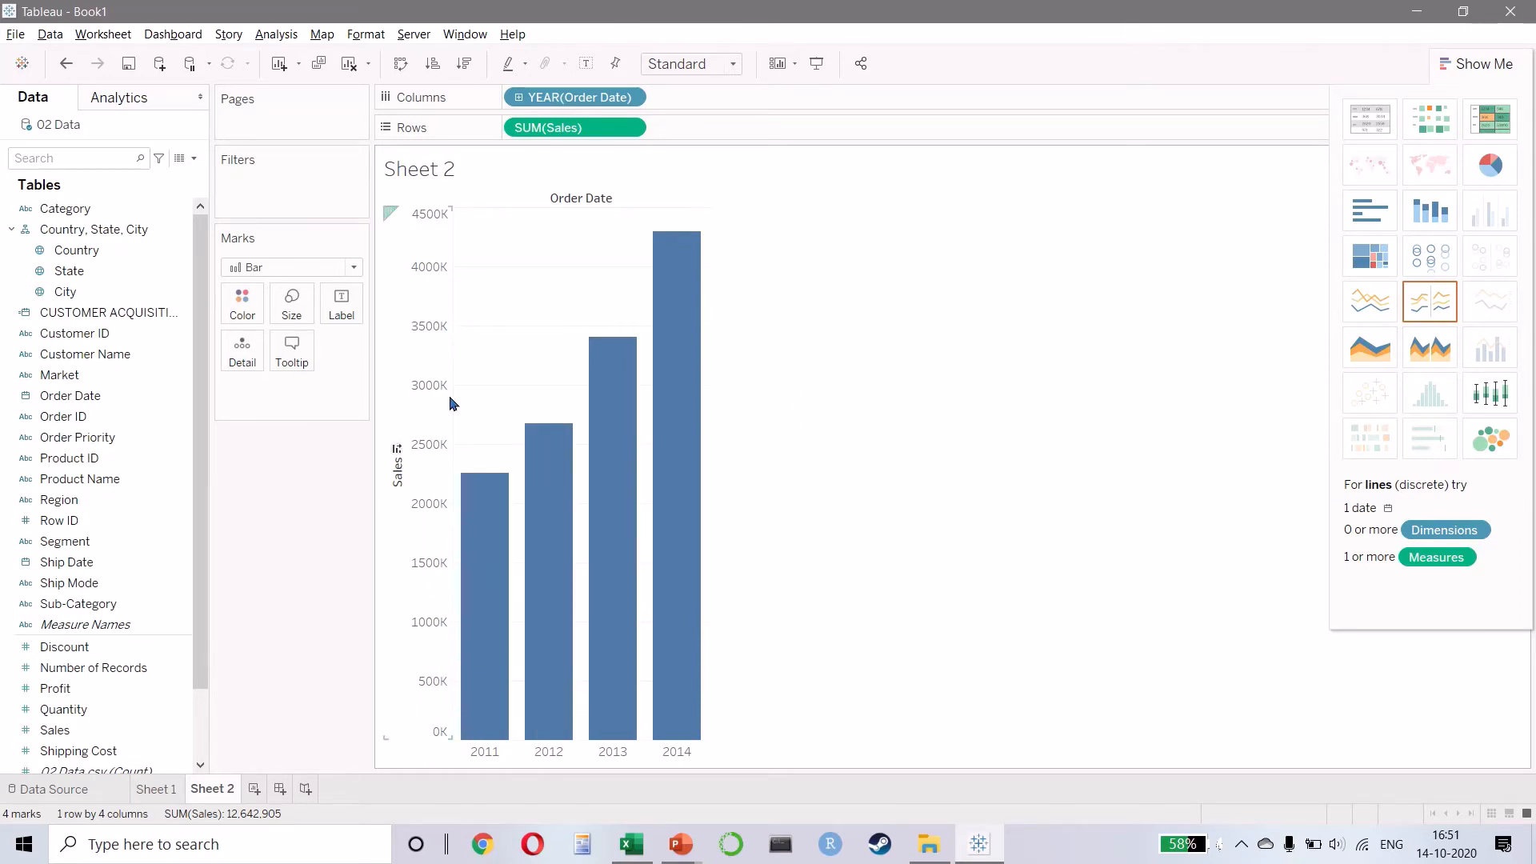
{"action": "left_click", "coordinate": [102, 314]}
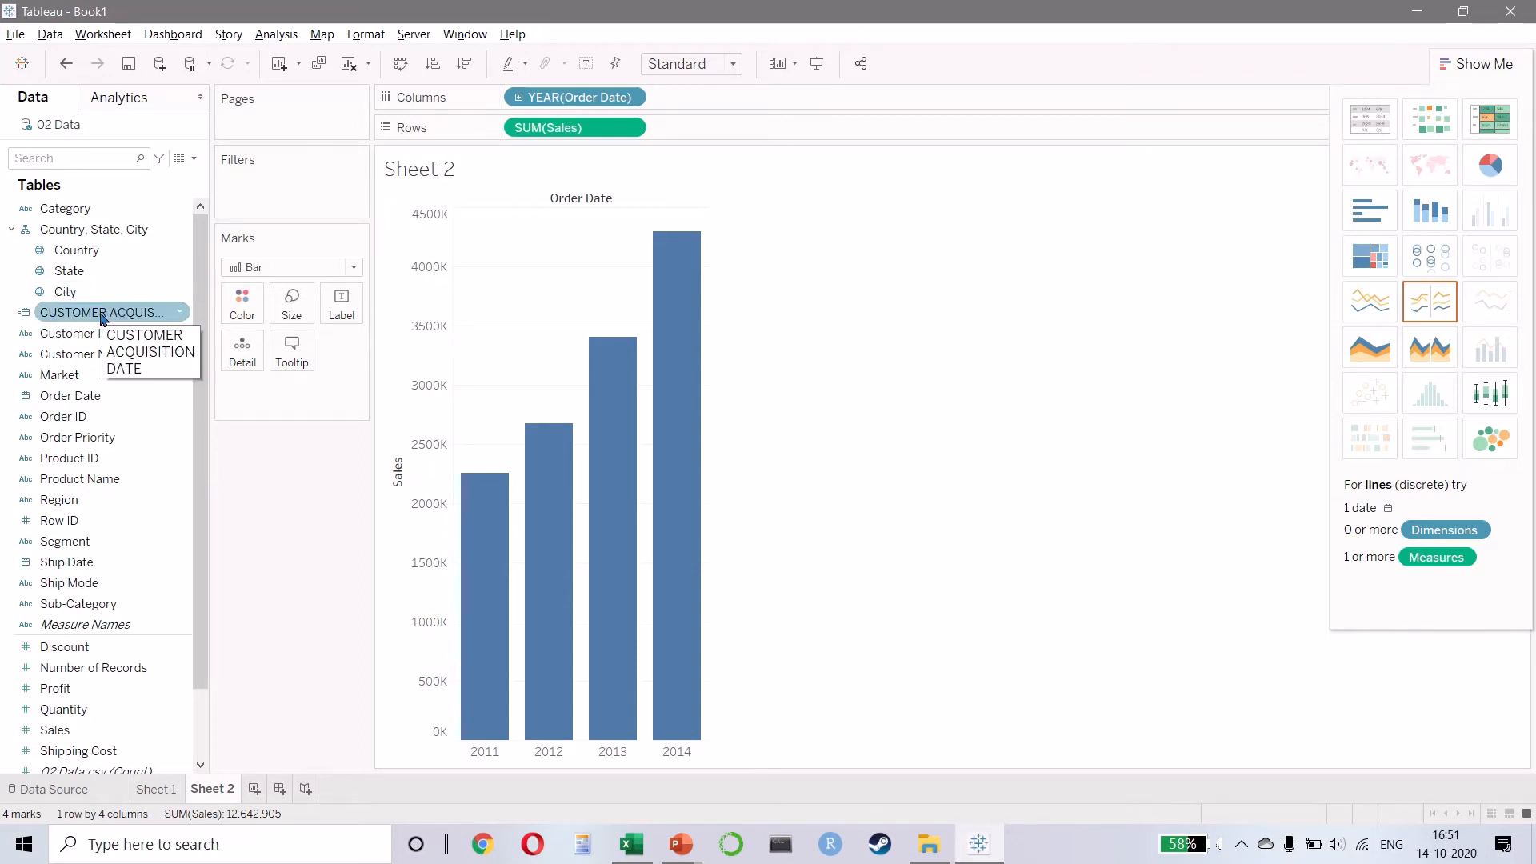
{"action": "left_click", "coordinate": [103, 318]}
{"action": "left_click", "coordinate": [101, 318]}
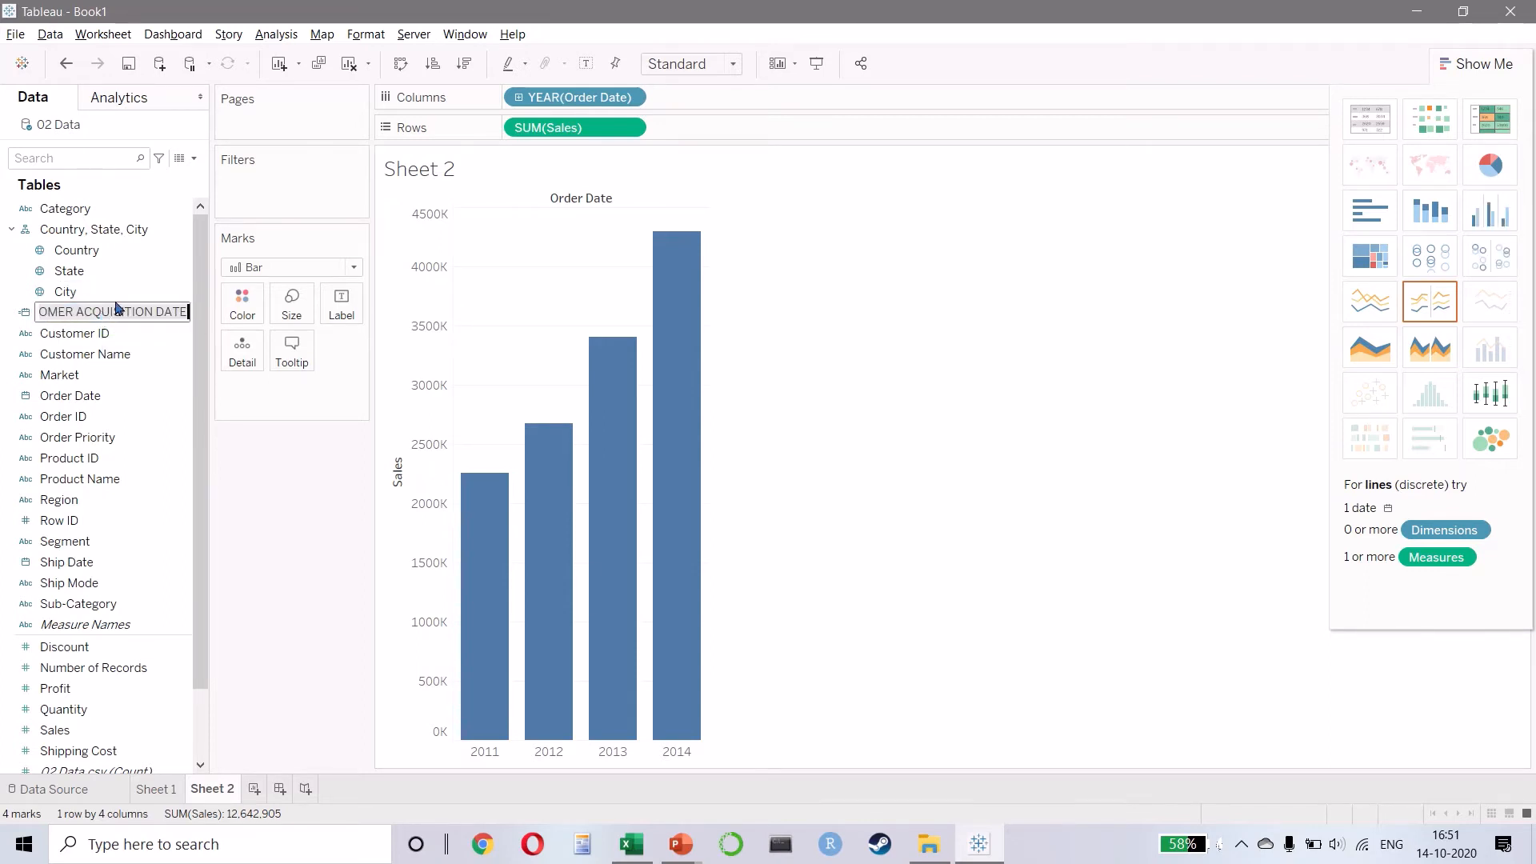
{"action": "left_click", "coordinate": [94, 290]}
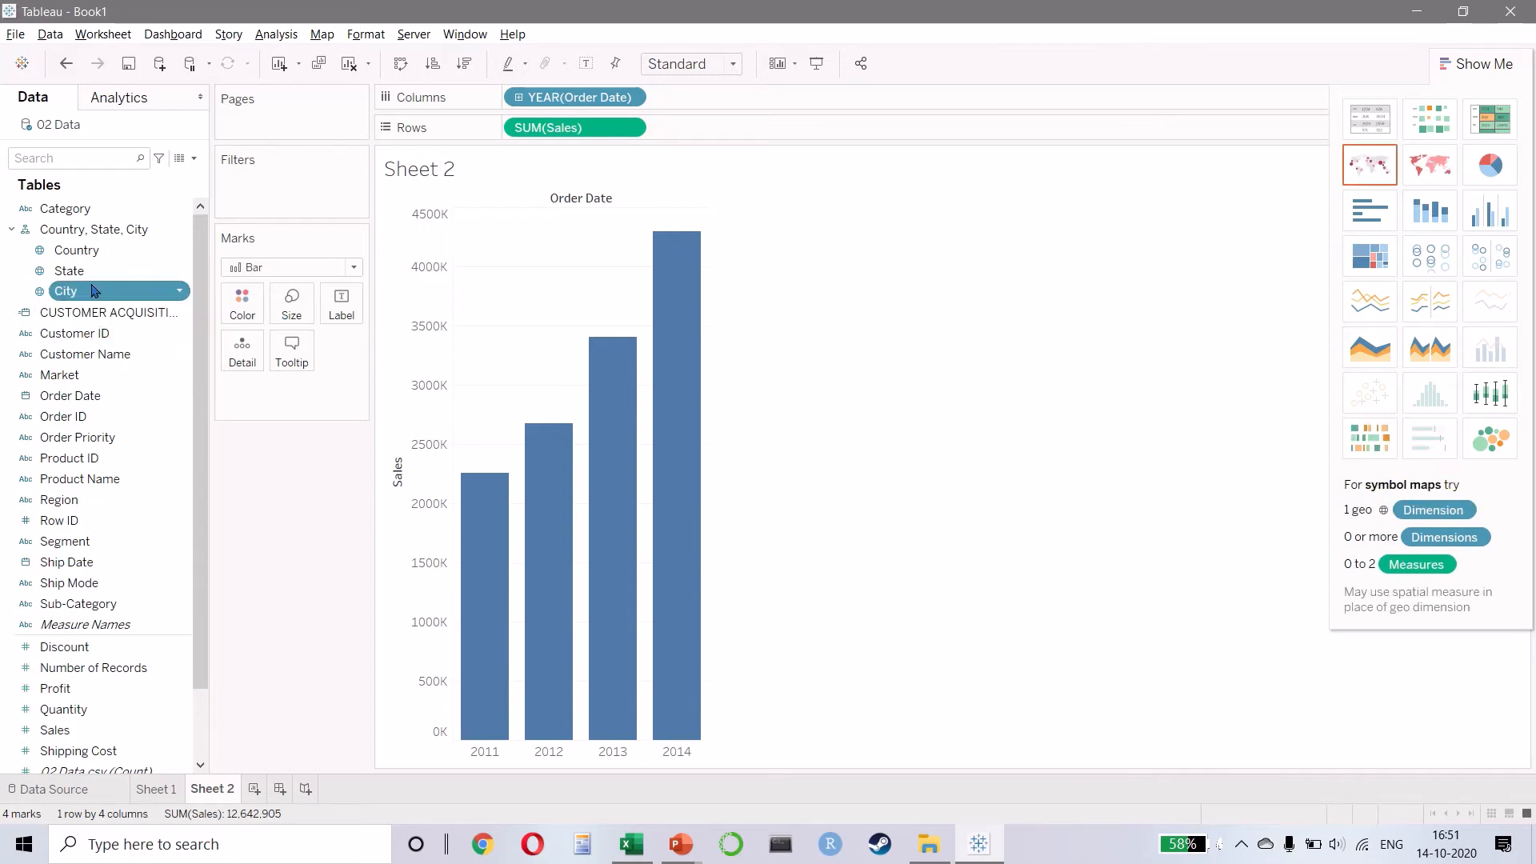
- Colour the sales bars by year of CUSTOMER ACQUISITION DATE and filter the chart to the EMEA market only
{"action": "left_click_drag", "start_coordinate": [93, 312], "coordinate": [242, 304]}
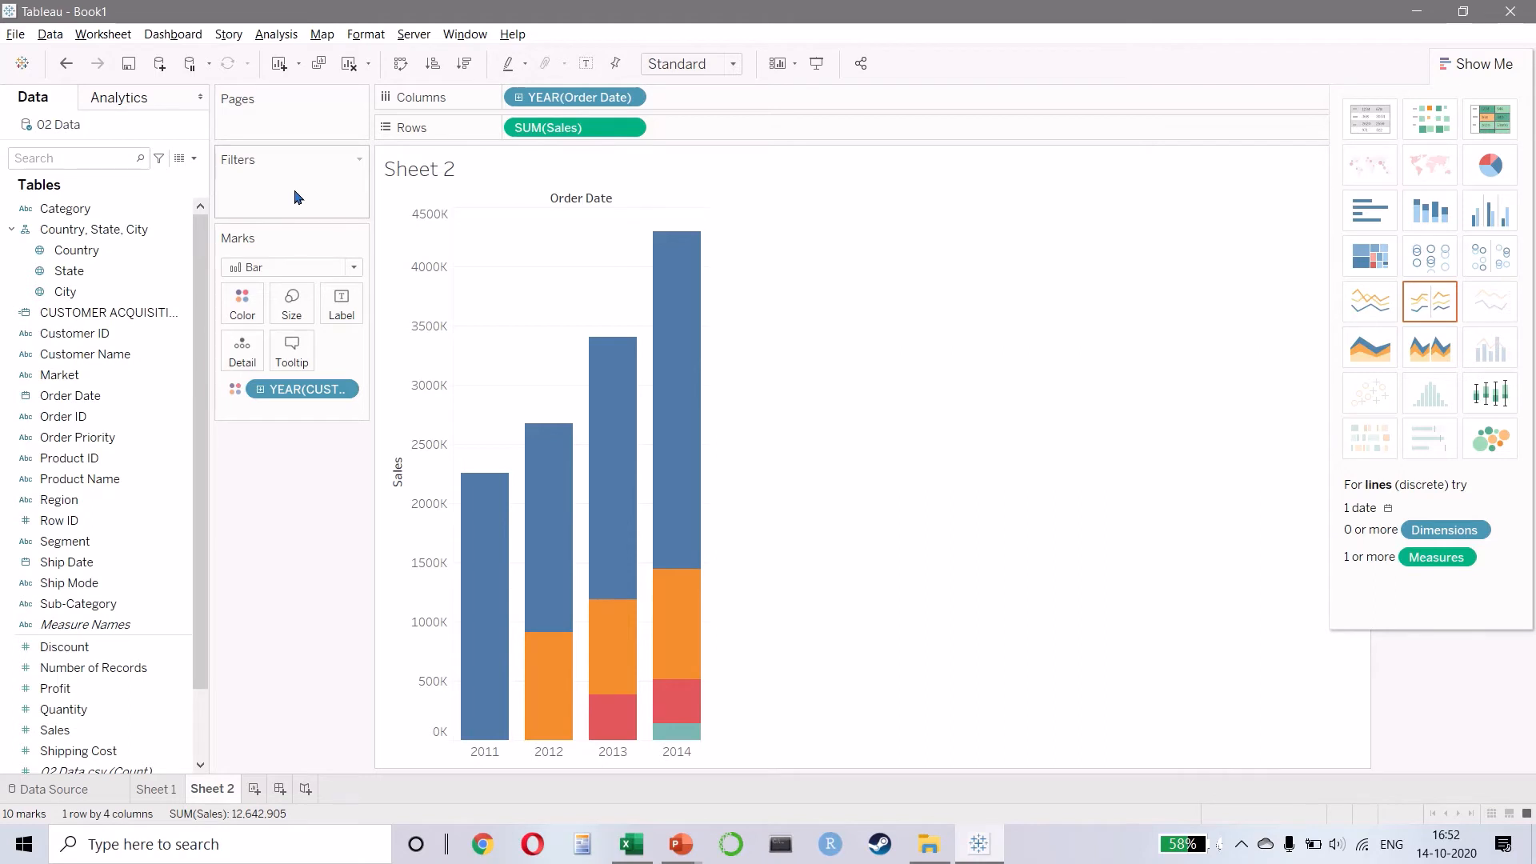
{"action": "left_click_drag", "start_coordinate": [68, 382], "coordinate": [267, 210]}
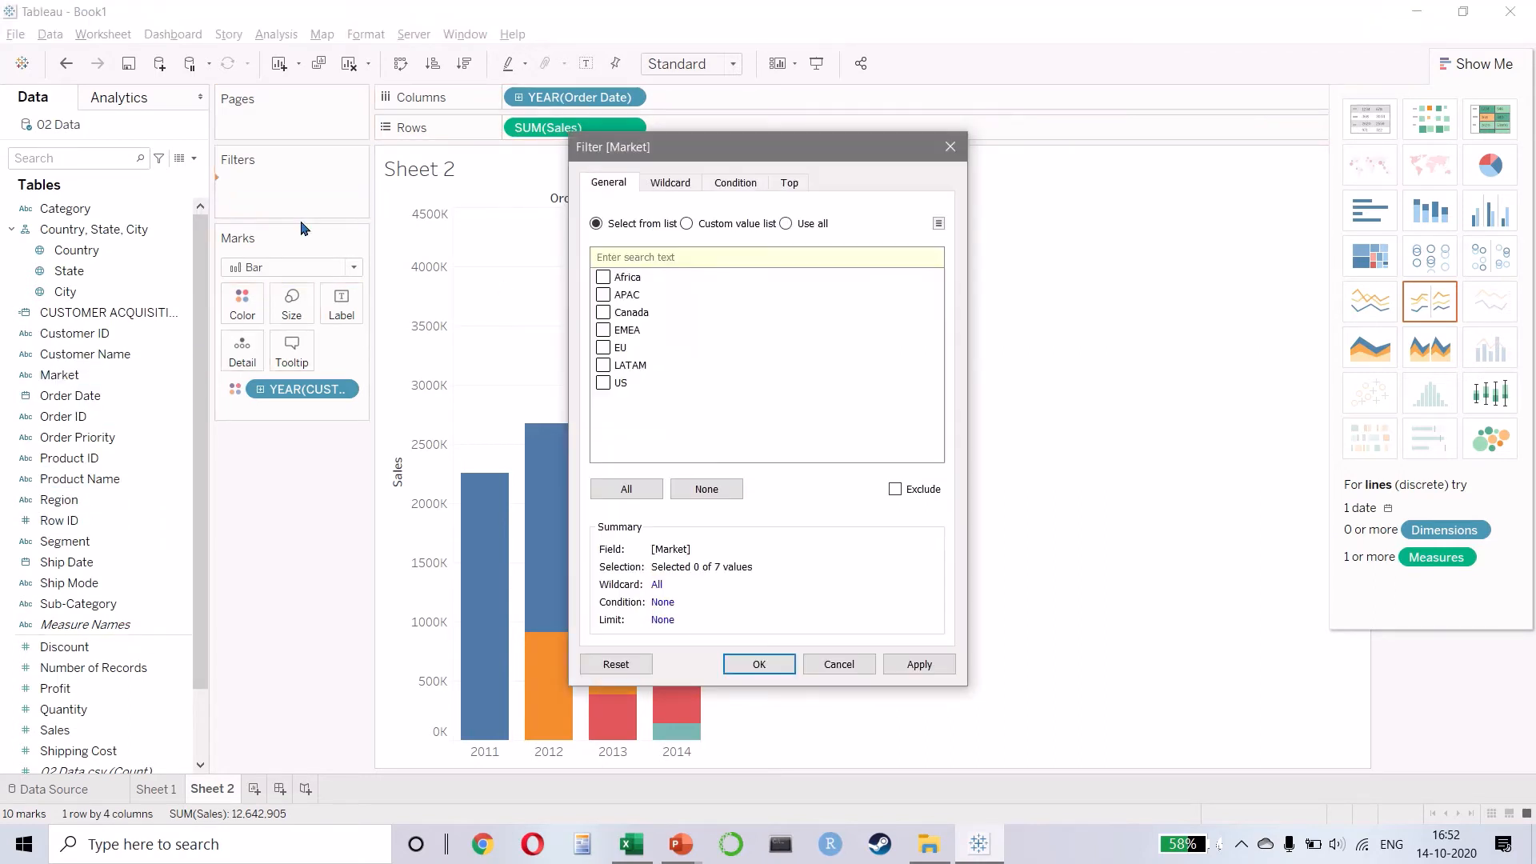
{"action": "left_click", "coordinate": [604, 331]}
{"action": "left_click", "coordinate": [921, 667]}
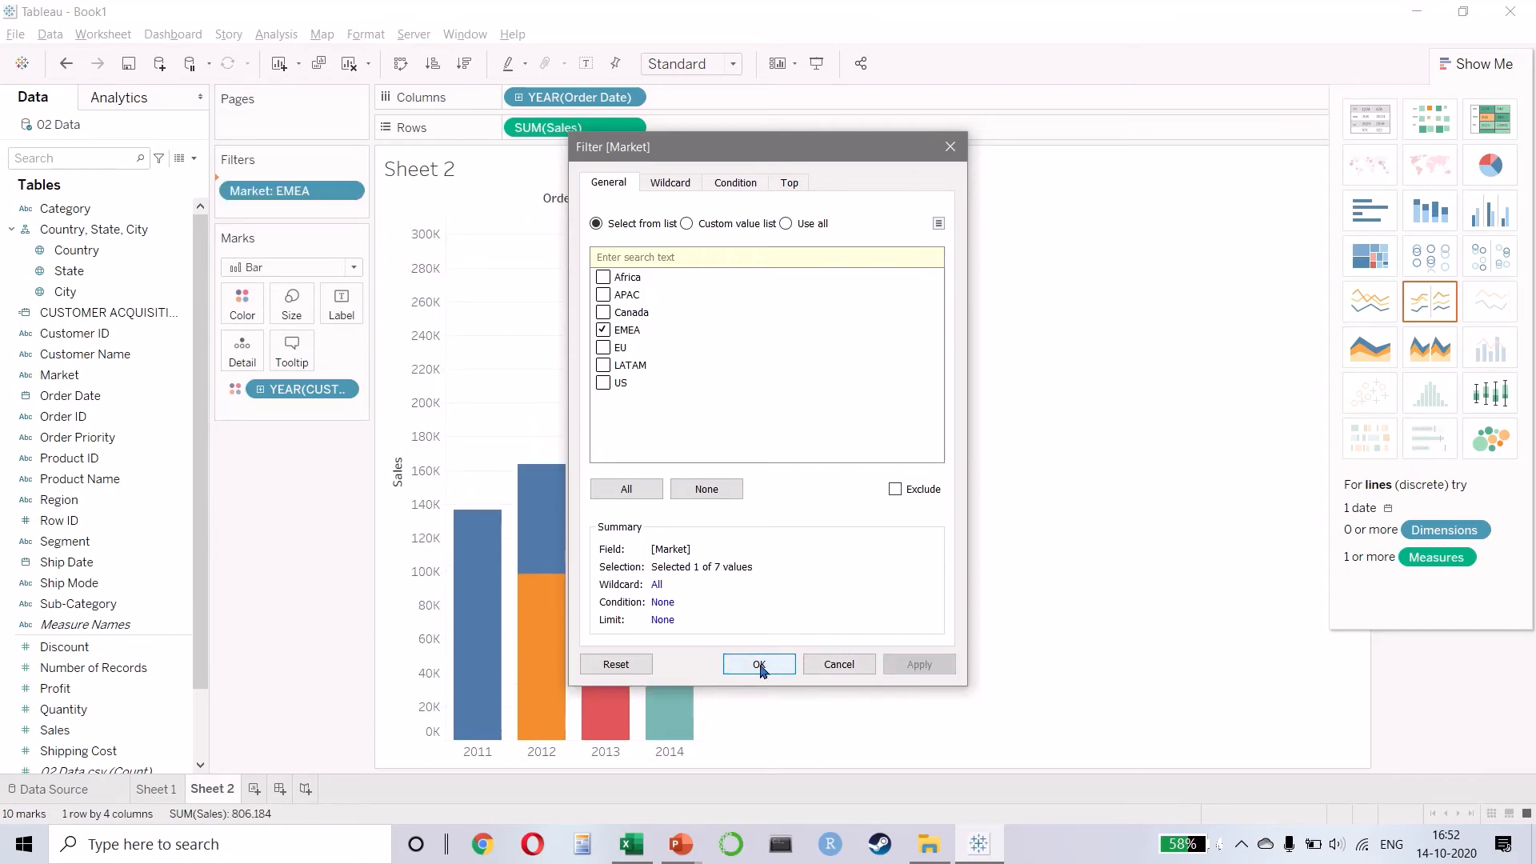
{"action": "left_click", "coordinate": [759, 665]}
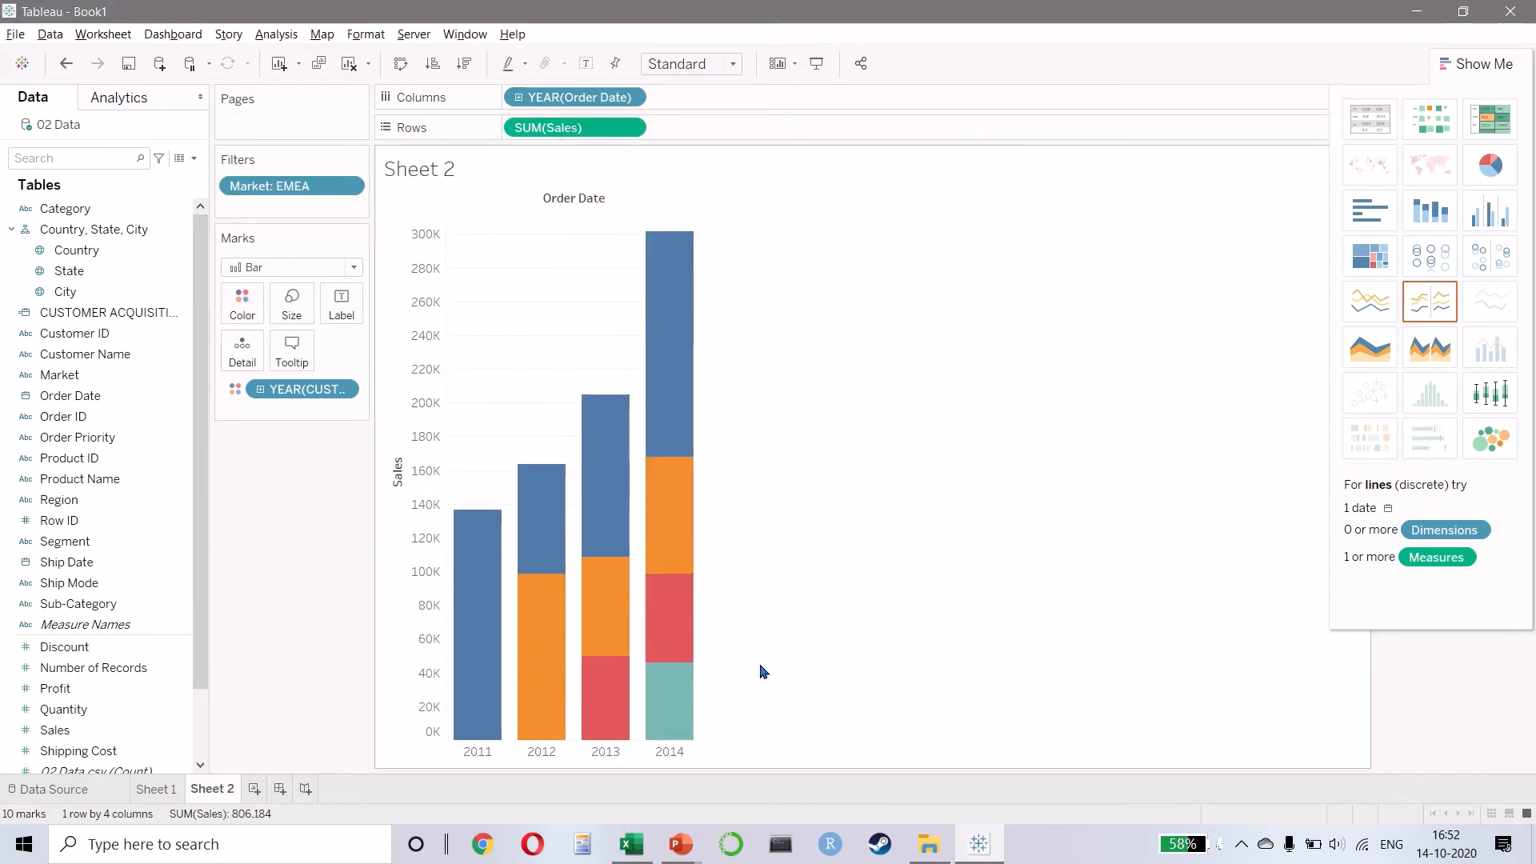
- Edit the bar chart's tooltip, replacing the label before the customer acquisition year field with the text IN
{"action": "mouse_move", "coordinate": [480, 589]}
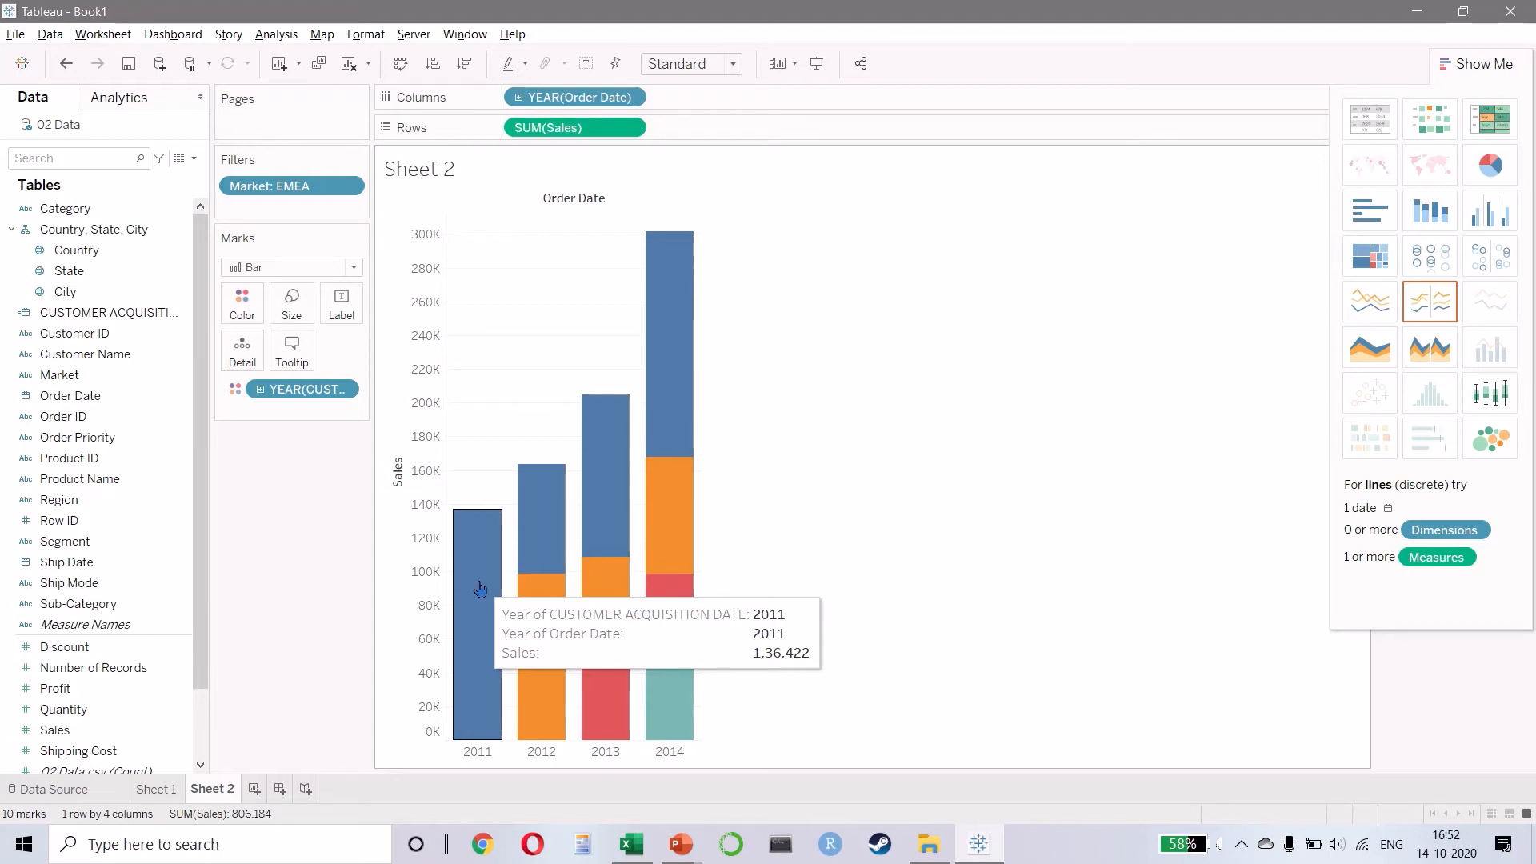
{"action": "mouse_move", "coordinate": [531, 558]}
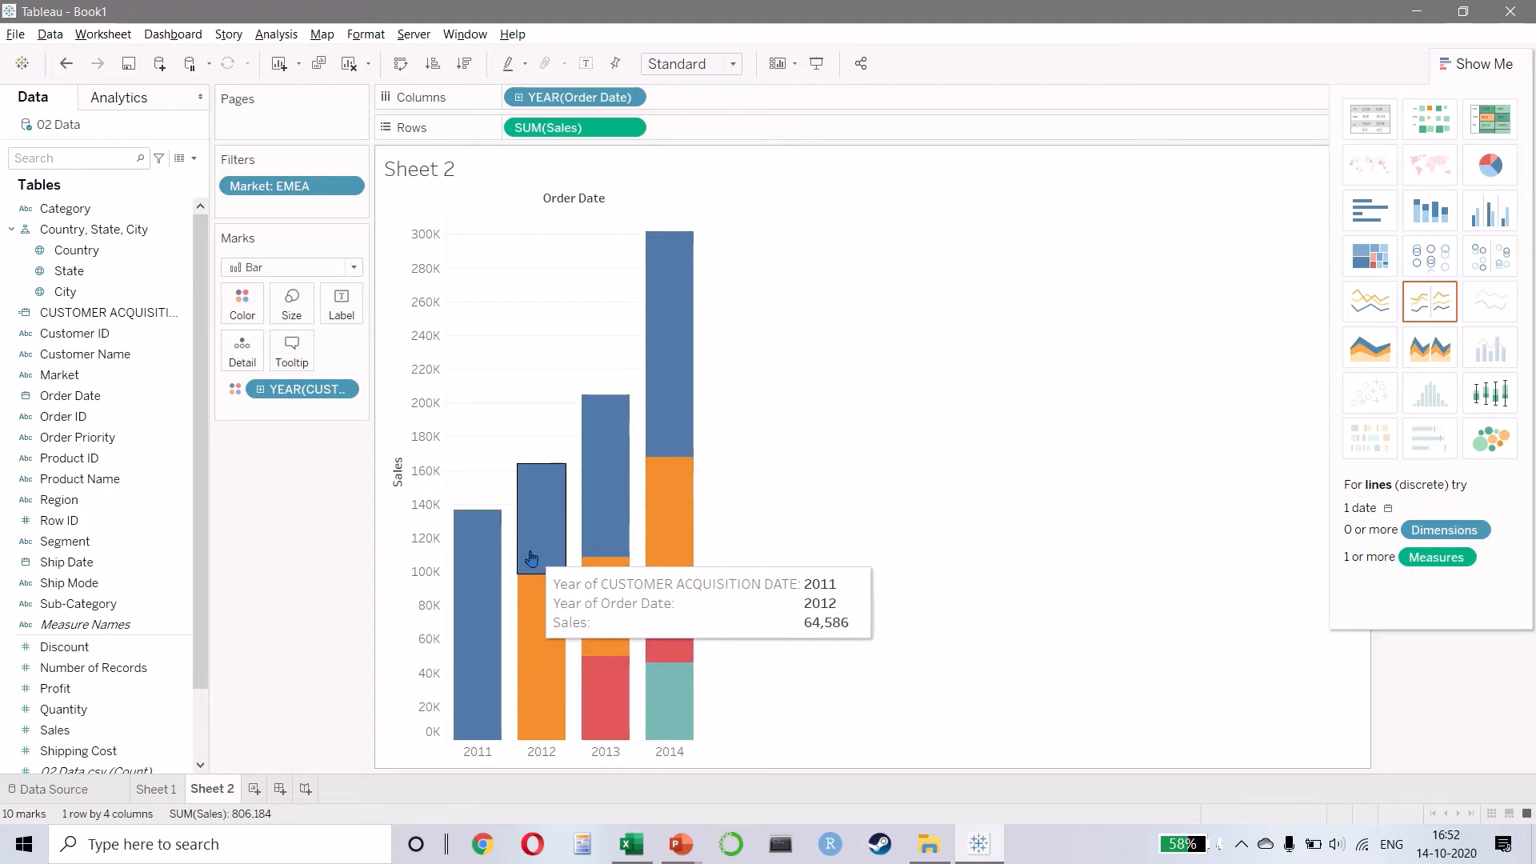
{"action": "mouse_move", "coordinate": [532, 609]}
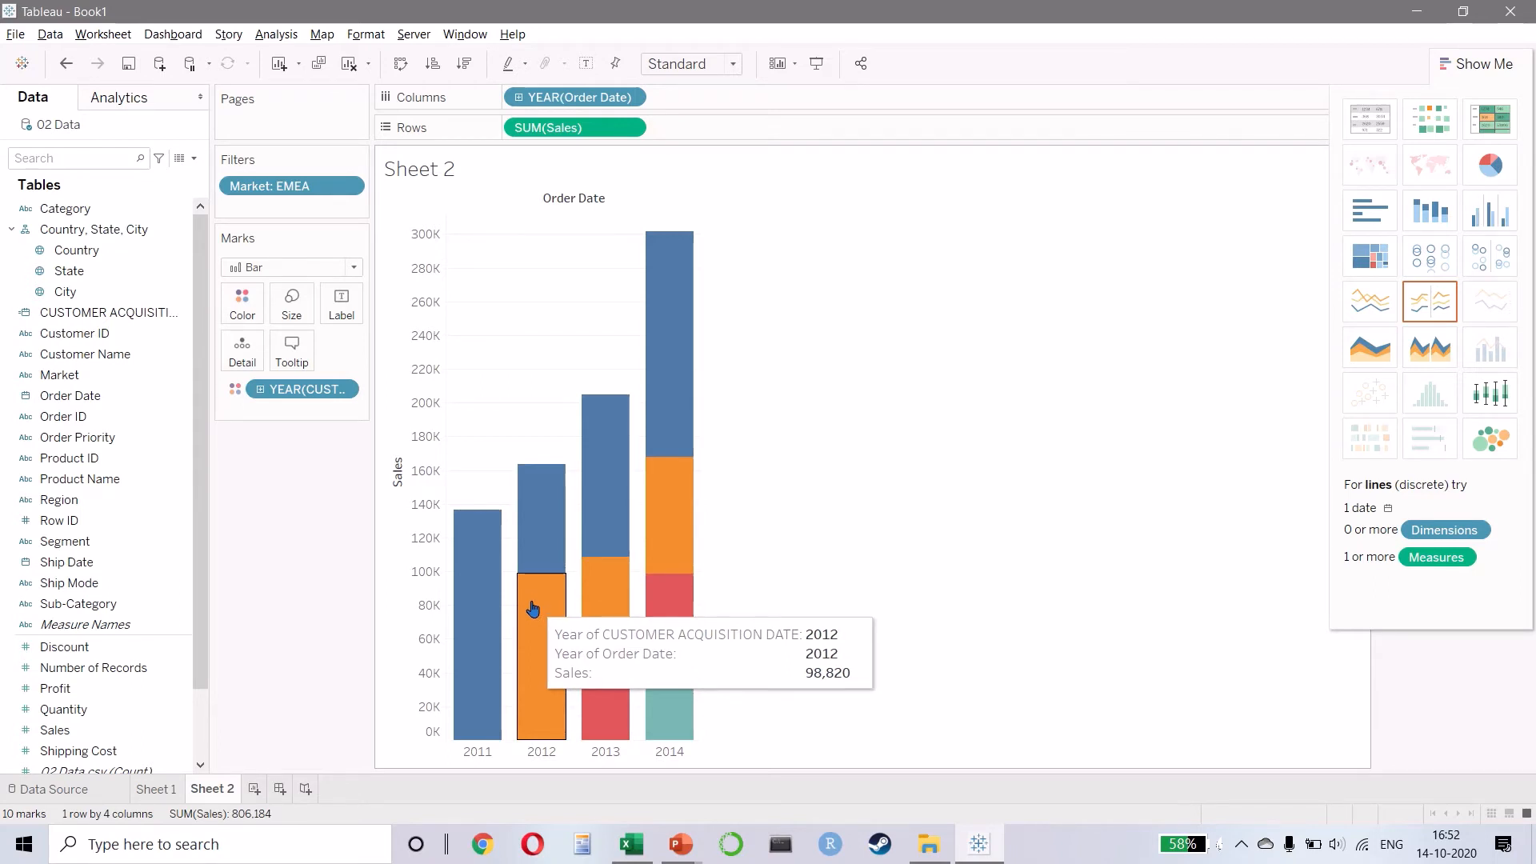
{"action": "left_click", "coordinate": [307, 354]}
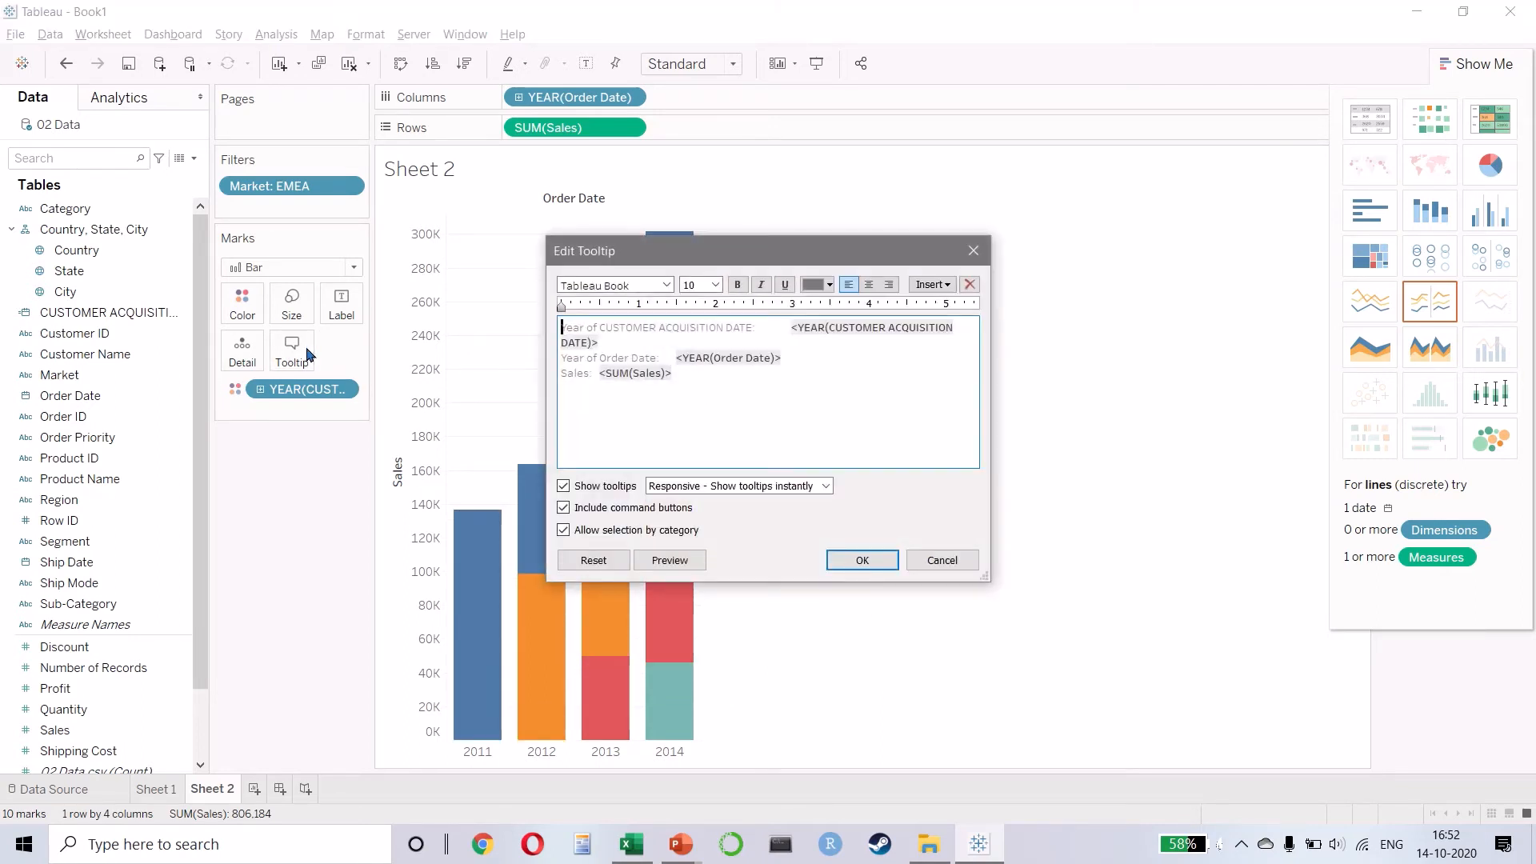
{"action": "left_click", "coordinate": [782, 376]}
{"action": "key", "text": "Left"}
{"action": "key", "text": "Up"}
{"action": "key", "text": "Up"}
{"action": "key", "text": "Up"}
{"action": "key", "text": "Home"}
{"action": "key", "text": "ctrl+shift+Right"}
{"action": "key", "text": "ctrl+shift+Right"}
{"action": "key", "text": "ctrl+shift+Right"}
{"action": "key", "text": "ctrl+shift+Right"}
{"action": "key", "text": "ctrl+shift+Right"}
{"action": "key", "text": "BackSpace"}
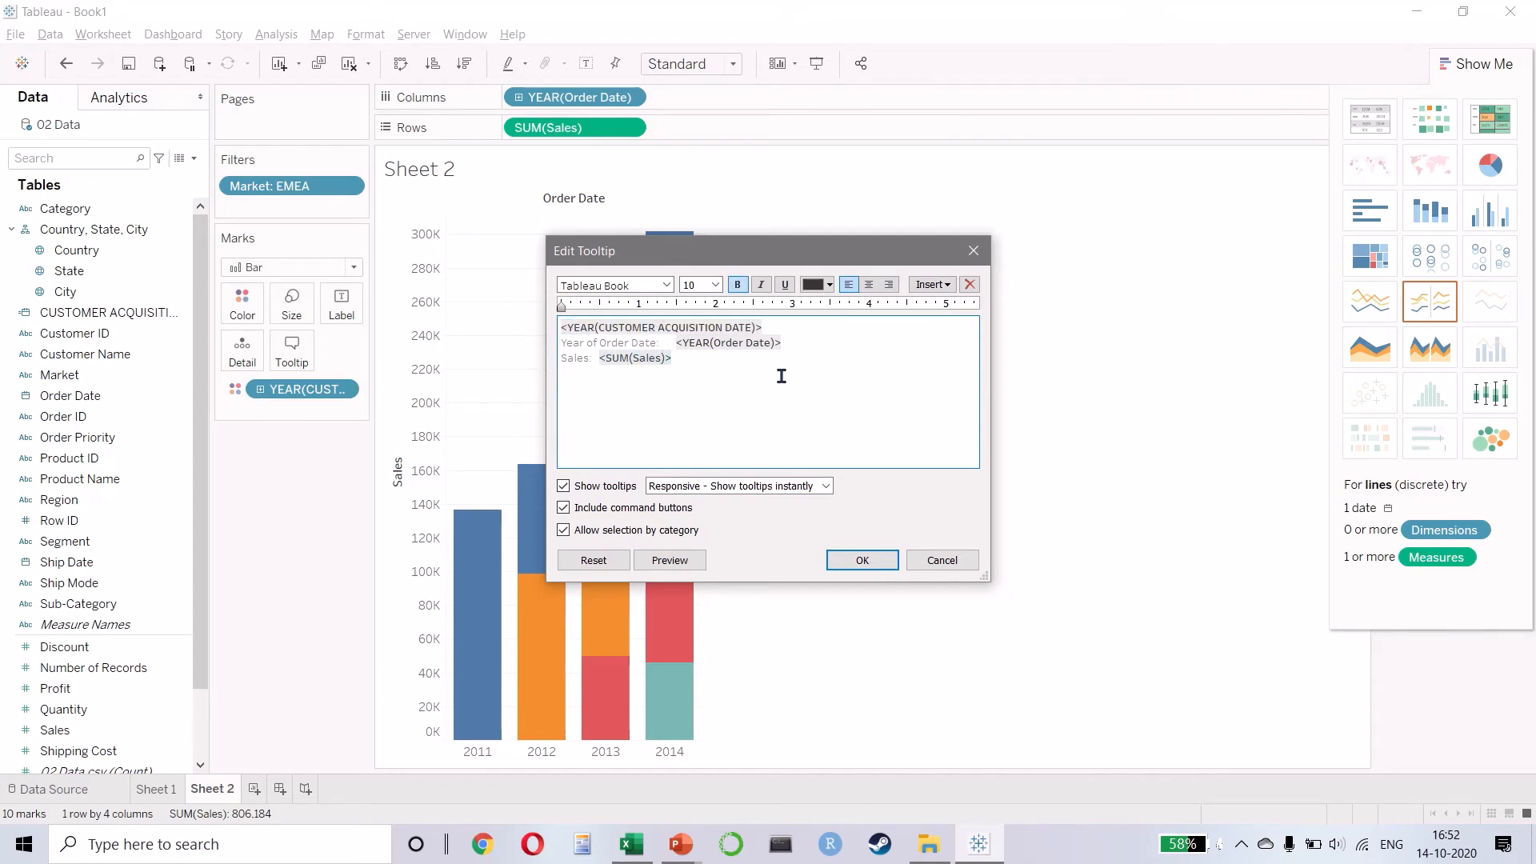
{"action": "type", "text": "IN"}
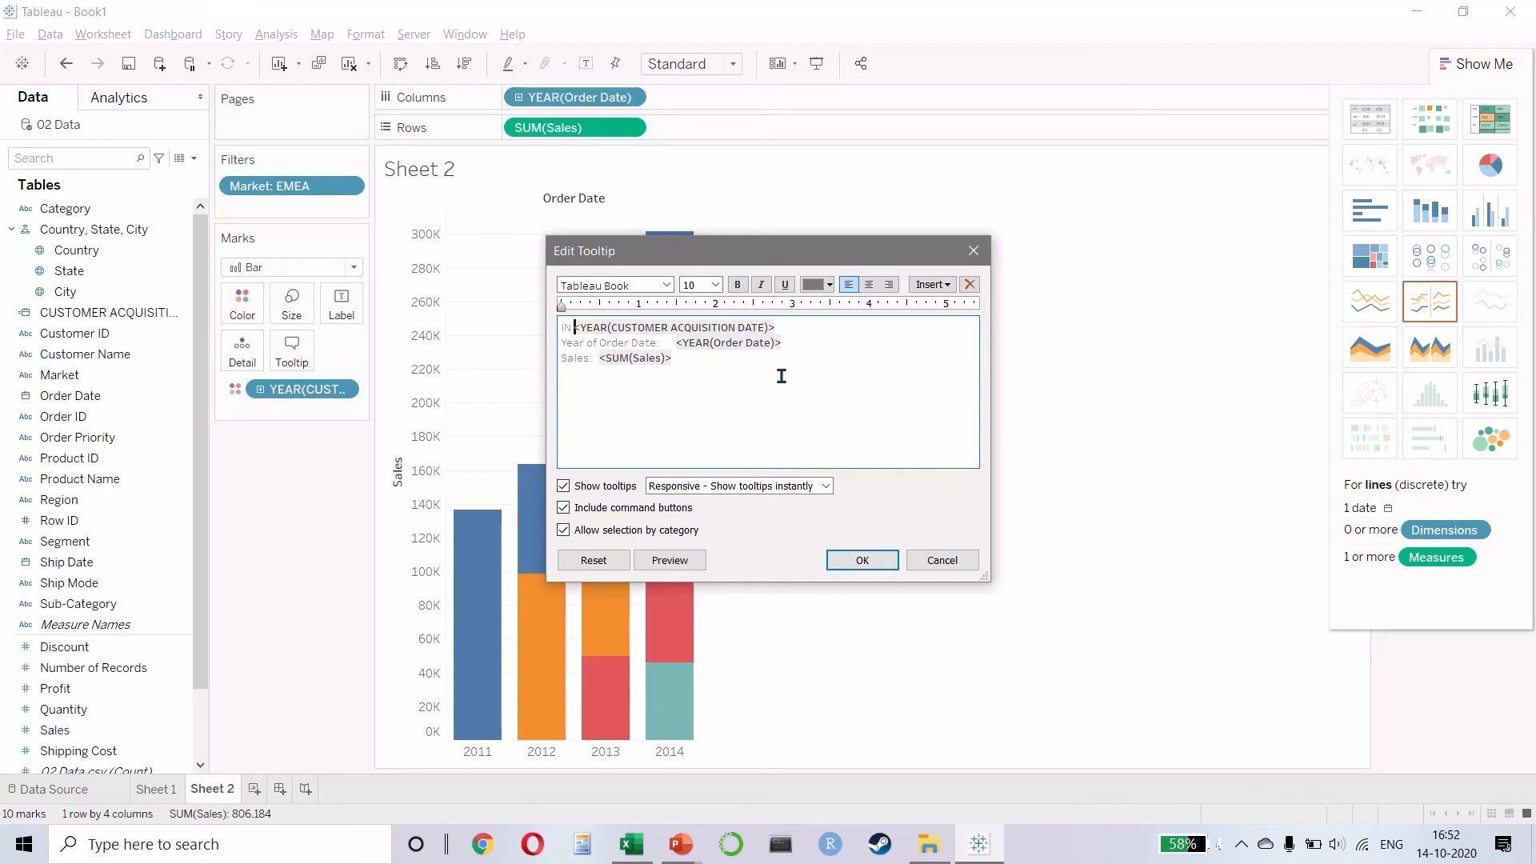
- Move the YEAR(Order Date) field from the tooltip's second line to the first, directly ahead of the customer acquisition year field
{"action": "key", "text": "ctrl+Right"}
{"action": "key", "text": "ctrl+Right"}
{"action": "key", "text": "Down"}
{"action": "key", "text": "ctrl+Right"}
{"action": "key", "text": "ctrl+Right"}
{"action": "key", "text": "ctrl+Right"}
{"action": "key", "text": "shift+End"}
{"action": "key", "text": "ctrl+c"}
{"action": "key", "text": "BackSpace"}
{"action": "key", "text": "Up"}
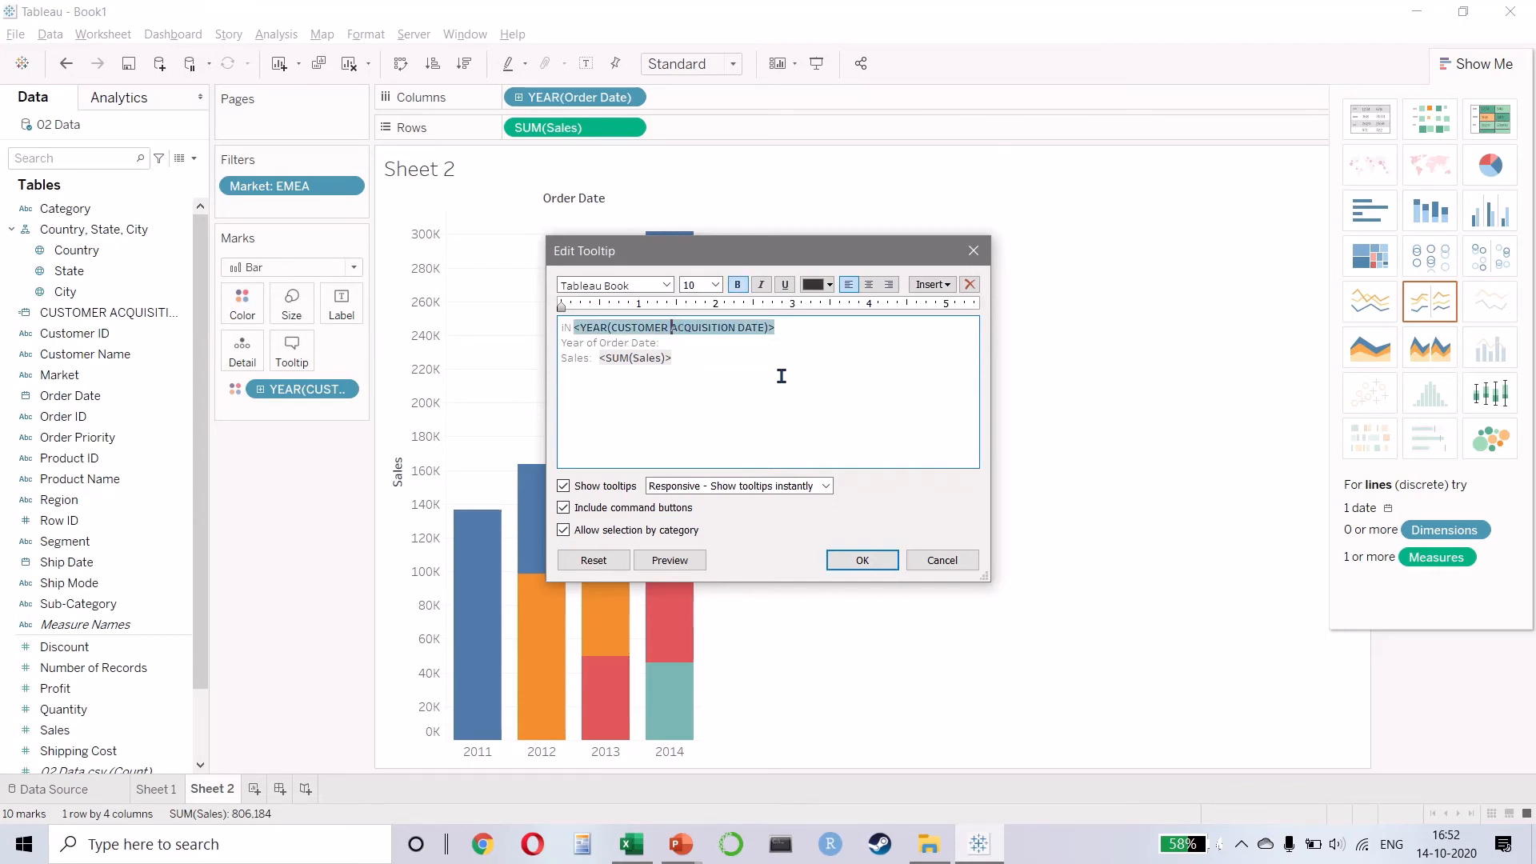
{"action": "key", "text": "Home"}
{"action": "key", "text": "ctrl+v"}
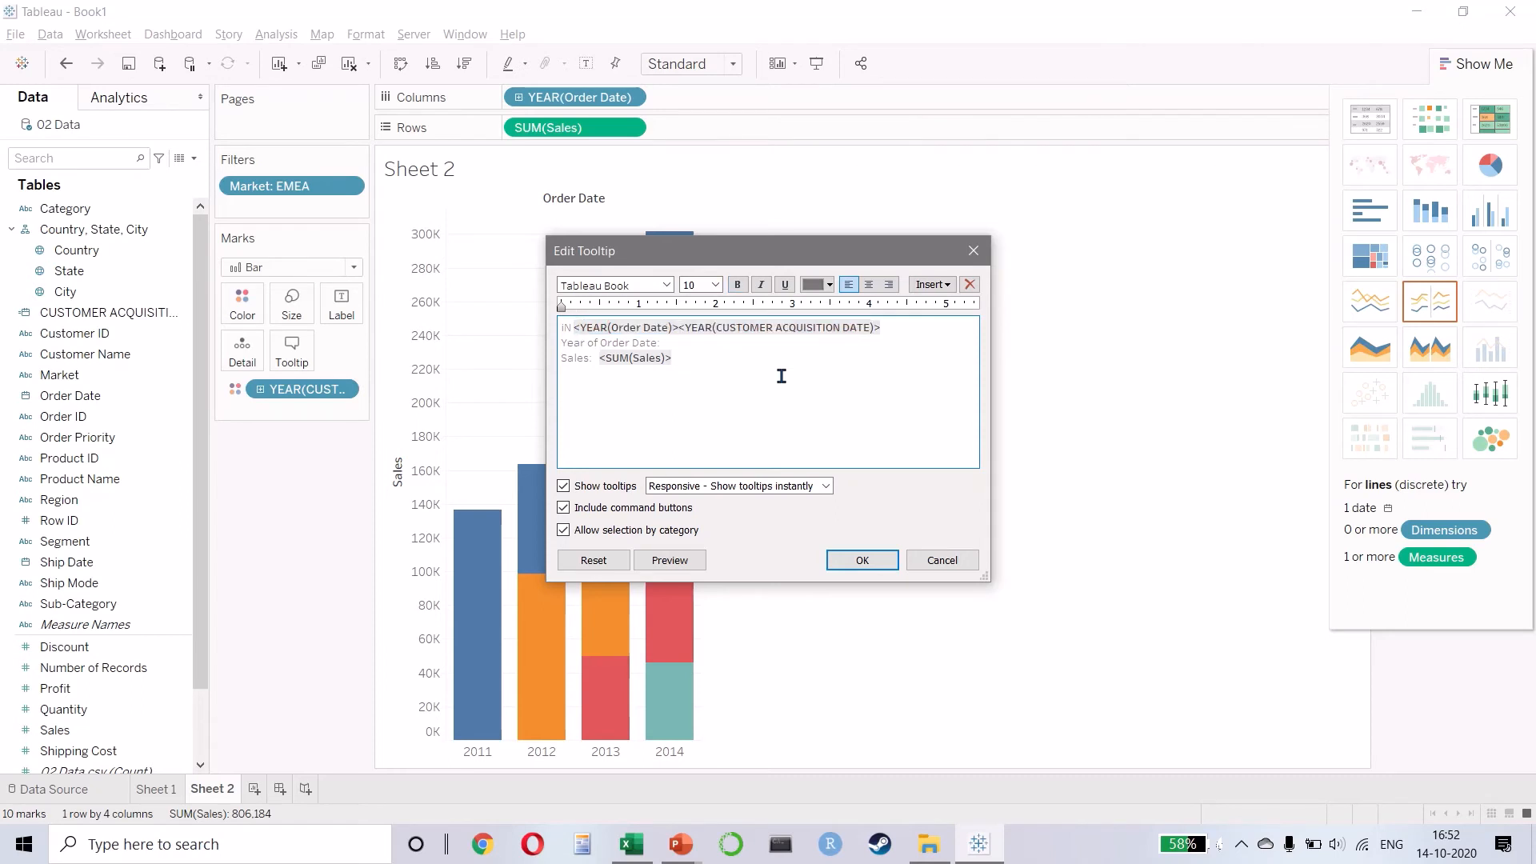
- Insert ", the" between the tooltip's order year and acquisition year fields, and correct the opening word to "In"
{"action": "type", "text": ", T"}
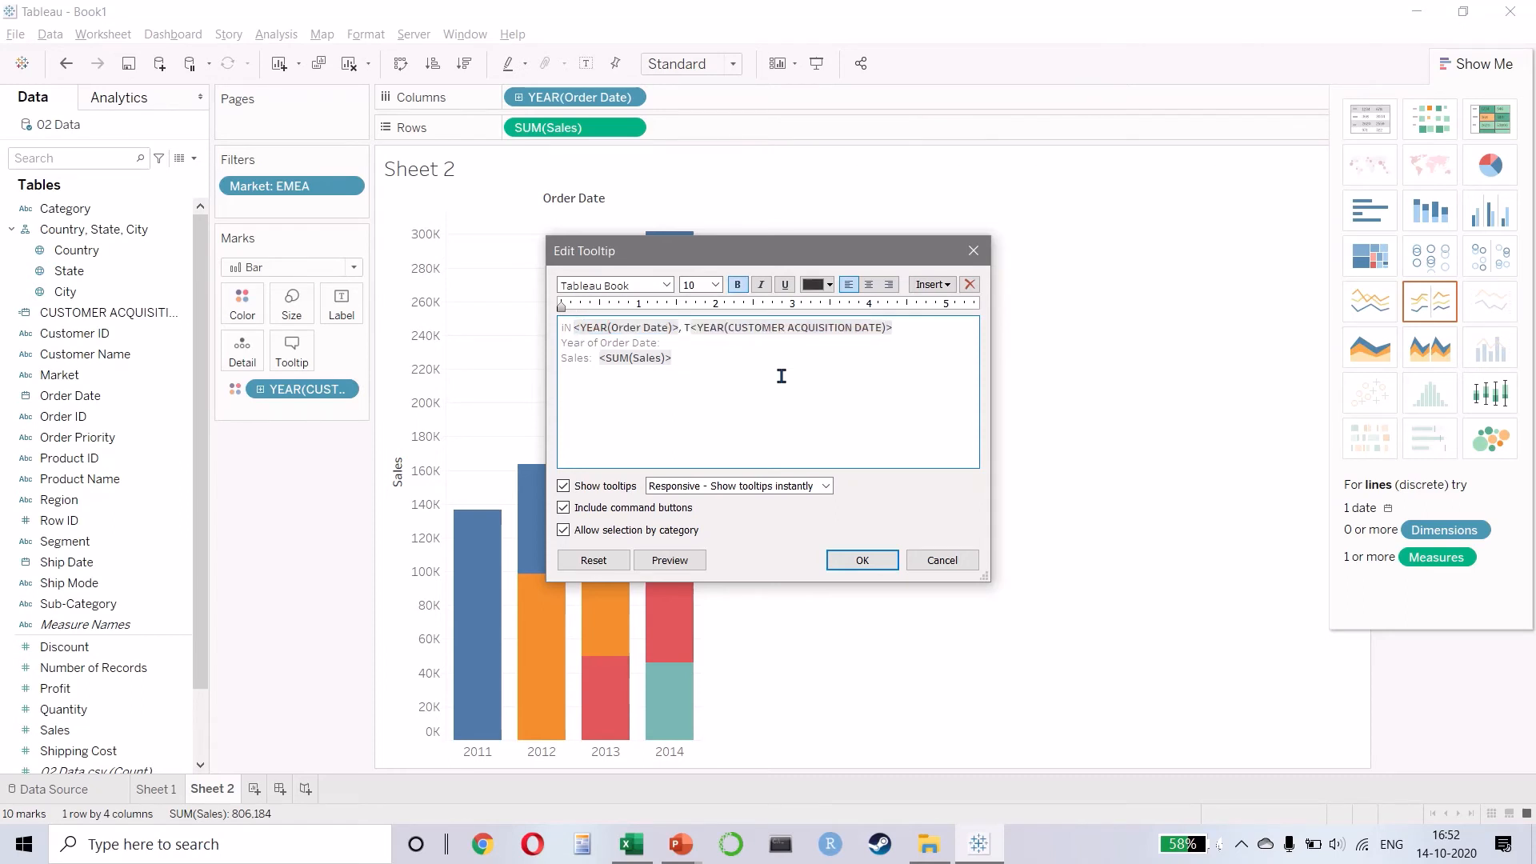
{"action": "type", "text": "HE"}
{"action": "key", "text": "BackSpace"}
{"action": "key", "text": "BackSpace"}
{"action": "key", "text": "BackSpace"}
{"action": "key", "text": "BackSpace"}
{"action": "key", "text": "Caps_Lock"}
{"action": "type", "text": "the"}
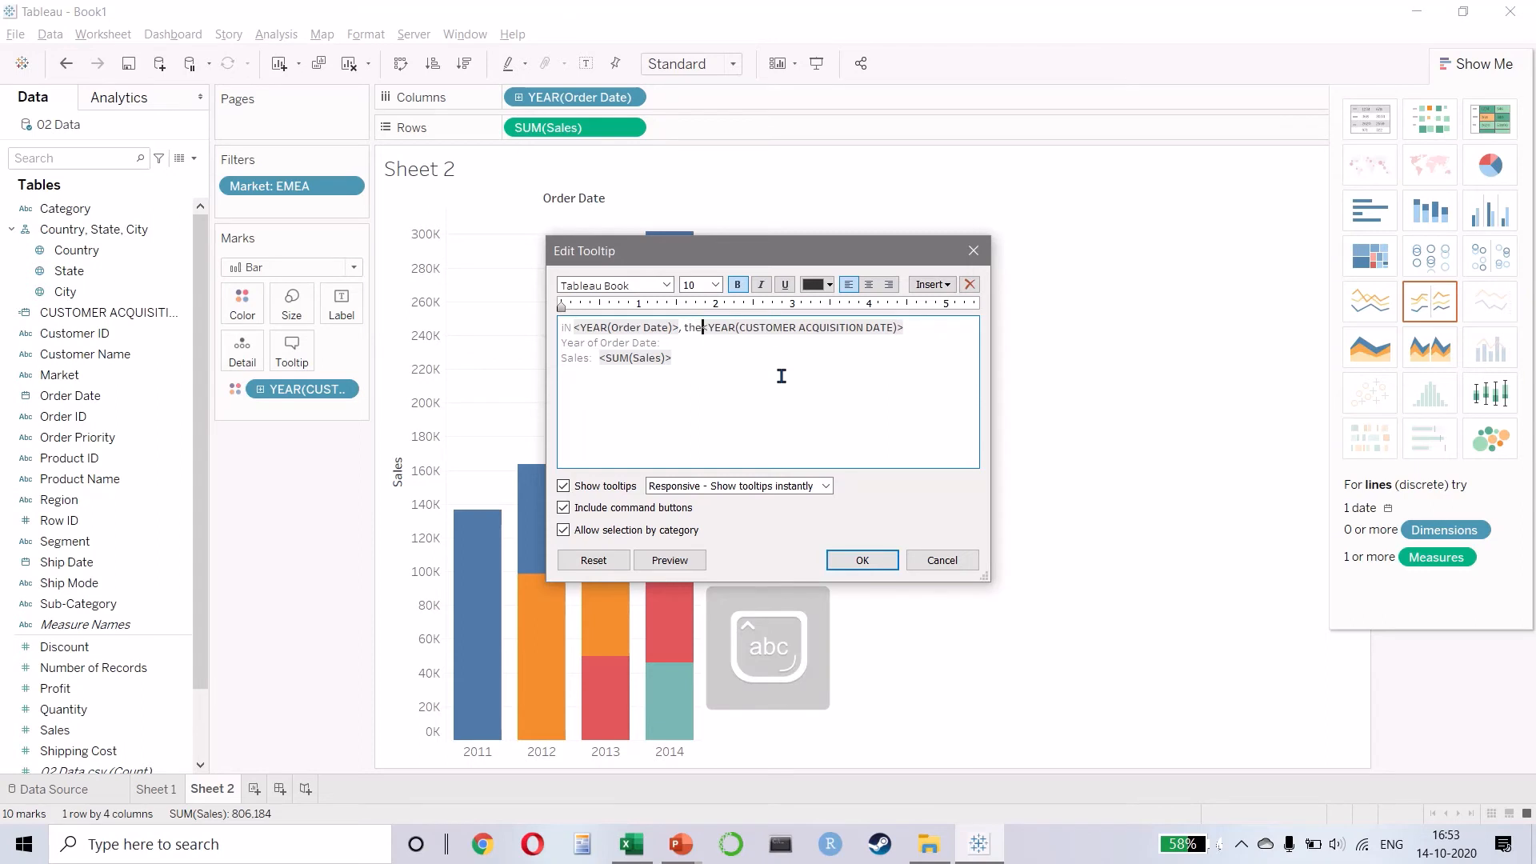
{"action": "key", "text": "Home"}
{"action": "key", "text": "Right"}
{"action": "key", "text": "Right"}
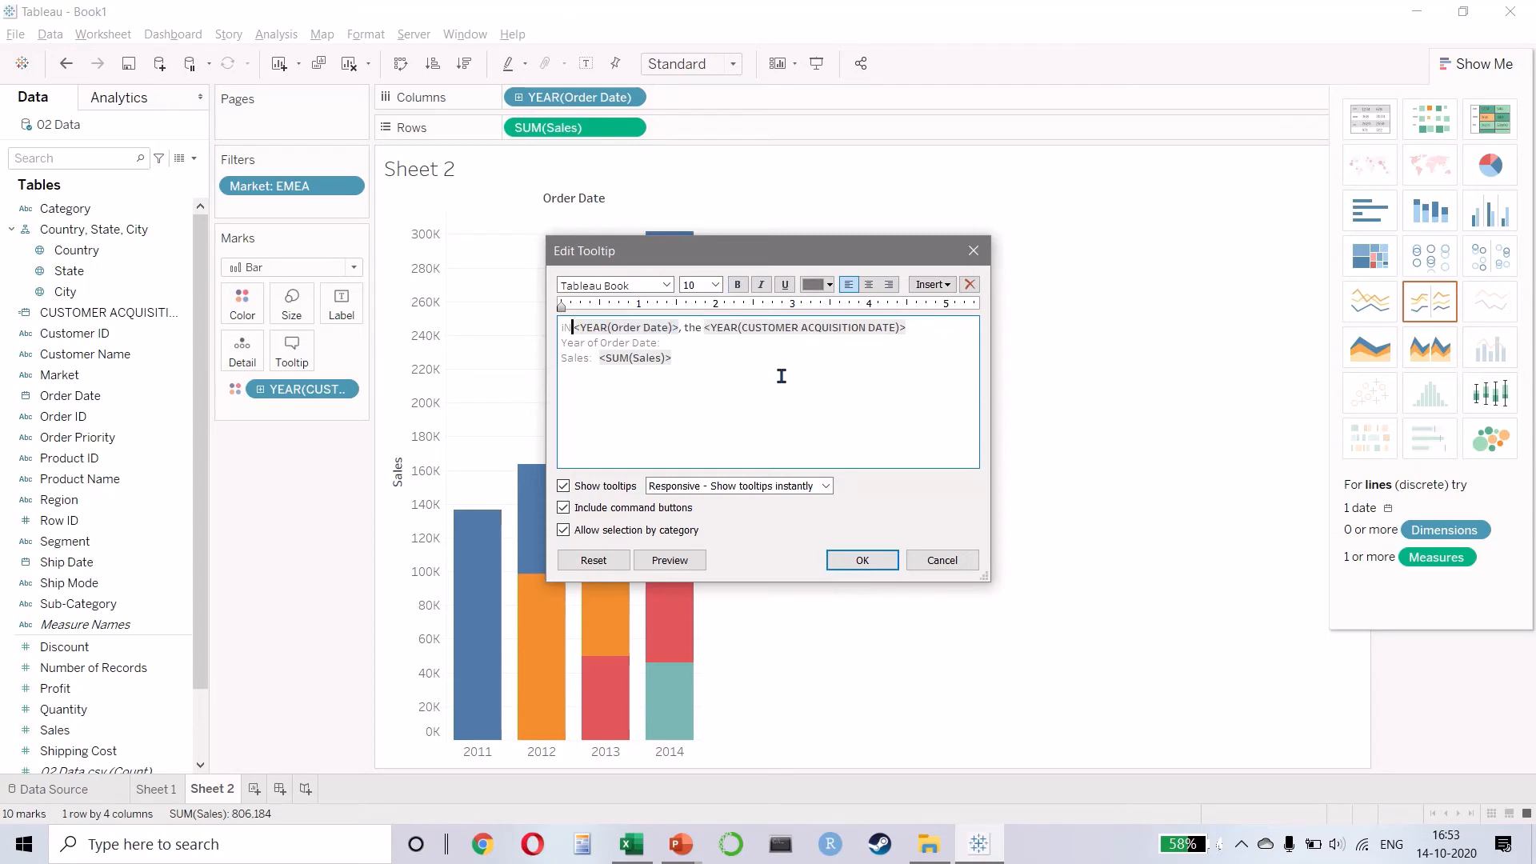
{"action": "key", "text": "BackSpace"}
{"action": "type", "text": "n"}
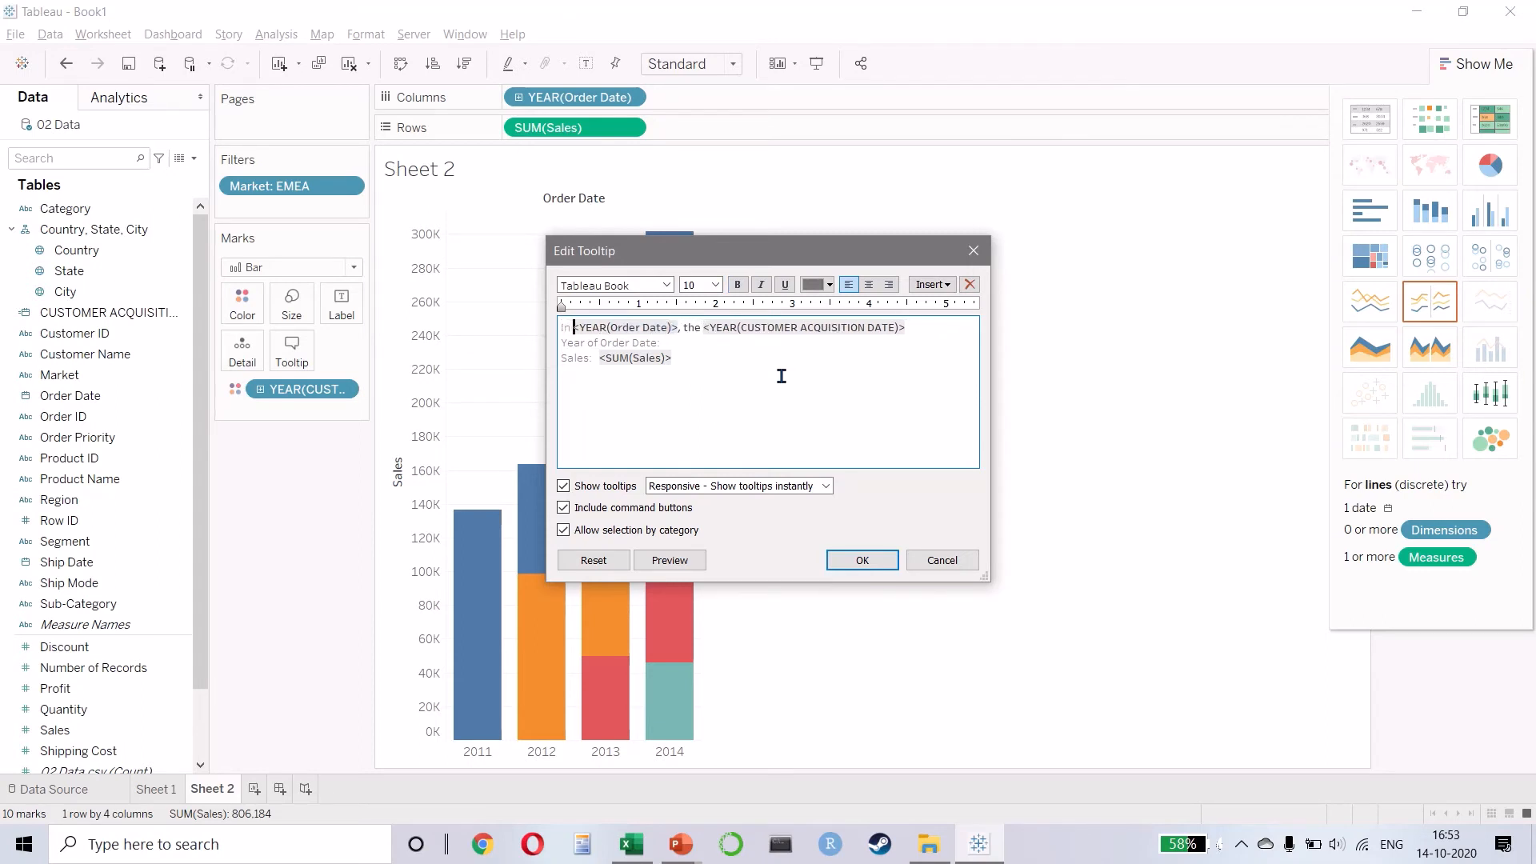
- Add the words "customer cohort generated" after the customer acquisition year field in the tooltip
{"action": "key", "text": "ctrl+Right"}
{"action": "key", "text": "ctrl+Right"}
{"action": "key", "text": "ctrl+Right"}
{"action": "key", "text": "ctrl+Right"}
{"action": "key", "text": "ctrl+Right"}
{"action": "key", "text": "ctrl+Right"}
{"action": "key", "text": "ctrl+Right"}
{"action": "key", "text": "ctrl+Right"}
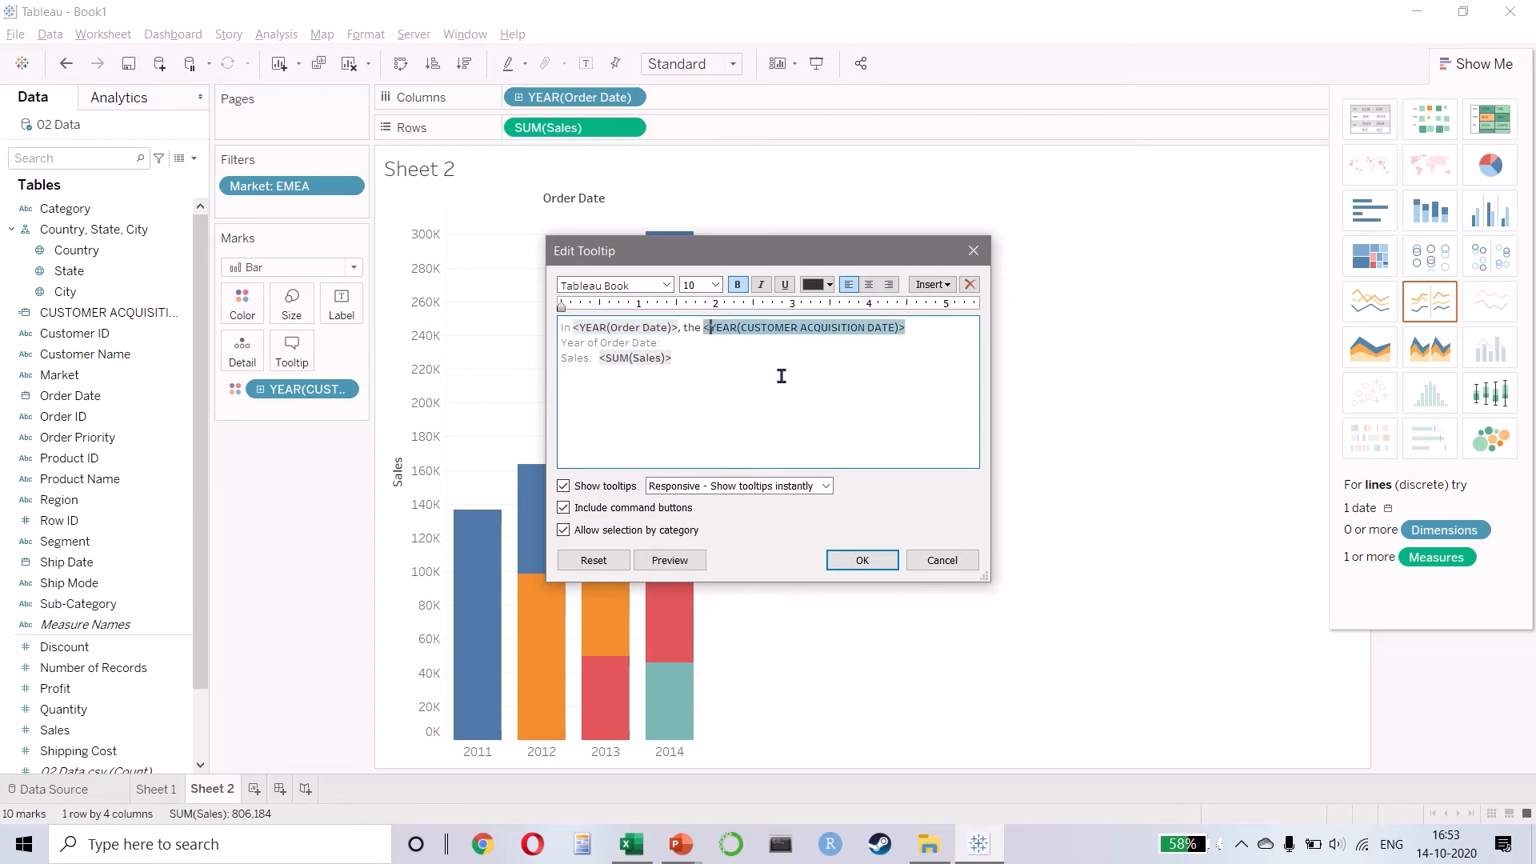
{"action": "key", "text": "ctrl+Right"}
{"action": "key", "text": "ctrl+Right"}
{"action": "key", "text": "ctrl+Right"}
{"action": "key", "text": "ctrl+Right"}
{"action": "key", "text": "ctrl+Right"}
{"action": "type", "text": "customer co"}
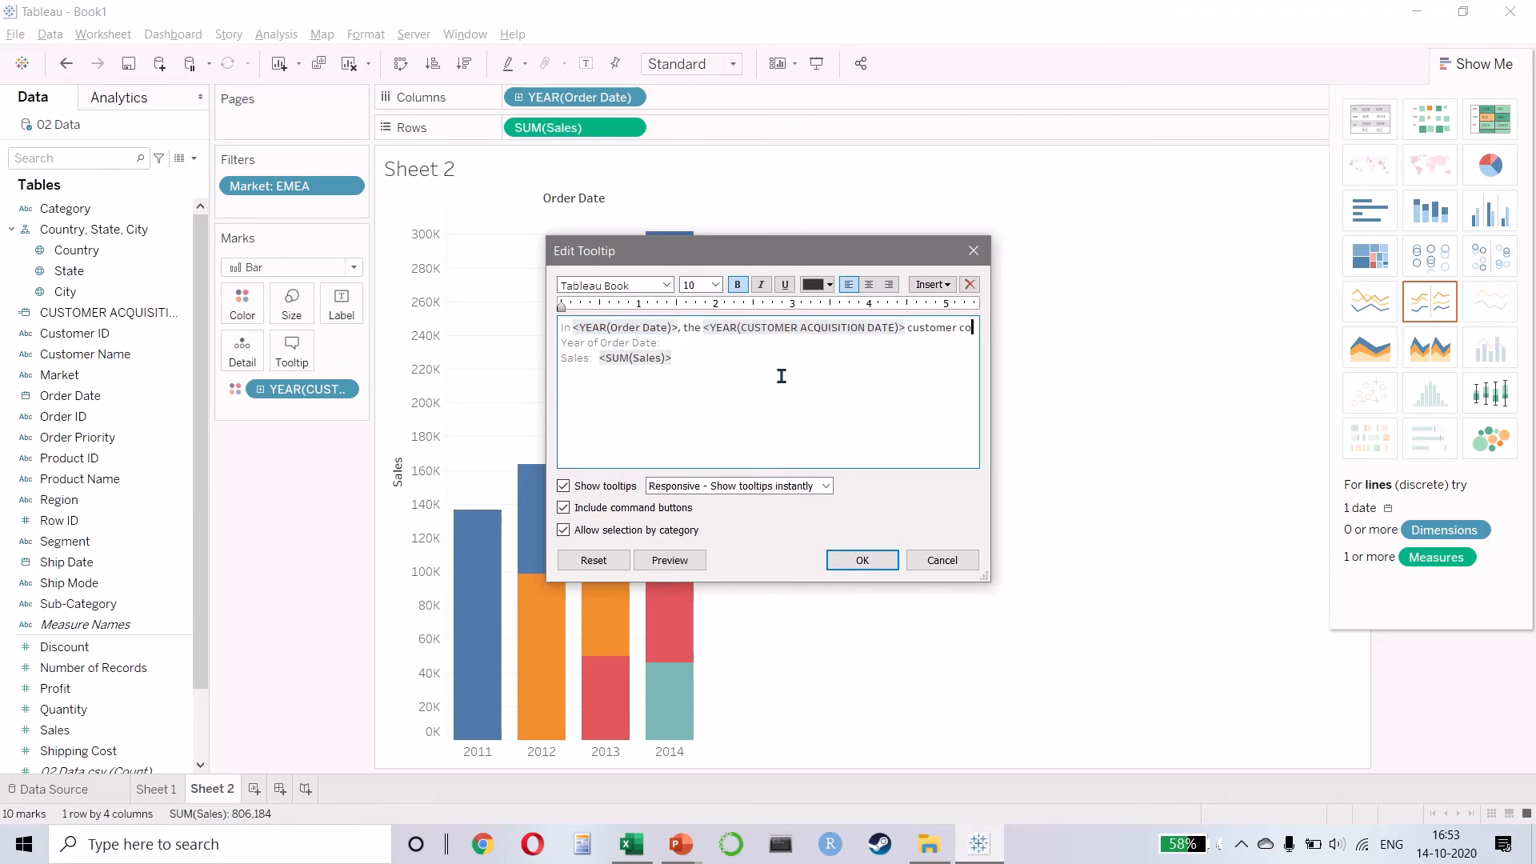
{"action": "type", "text": "hort "}
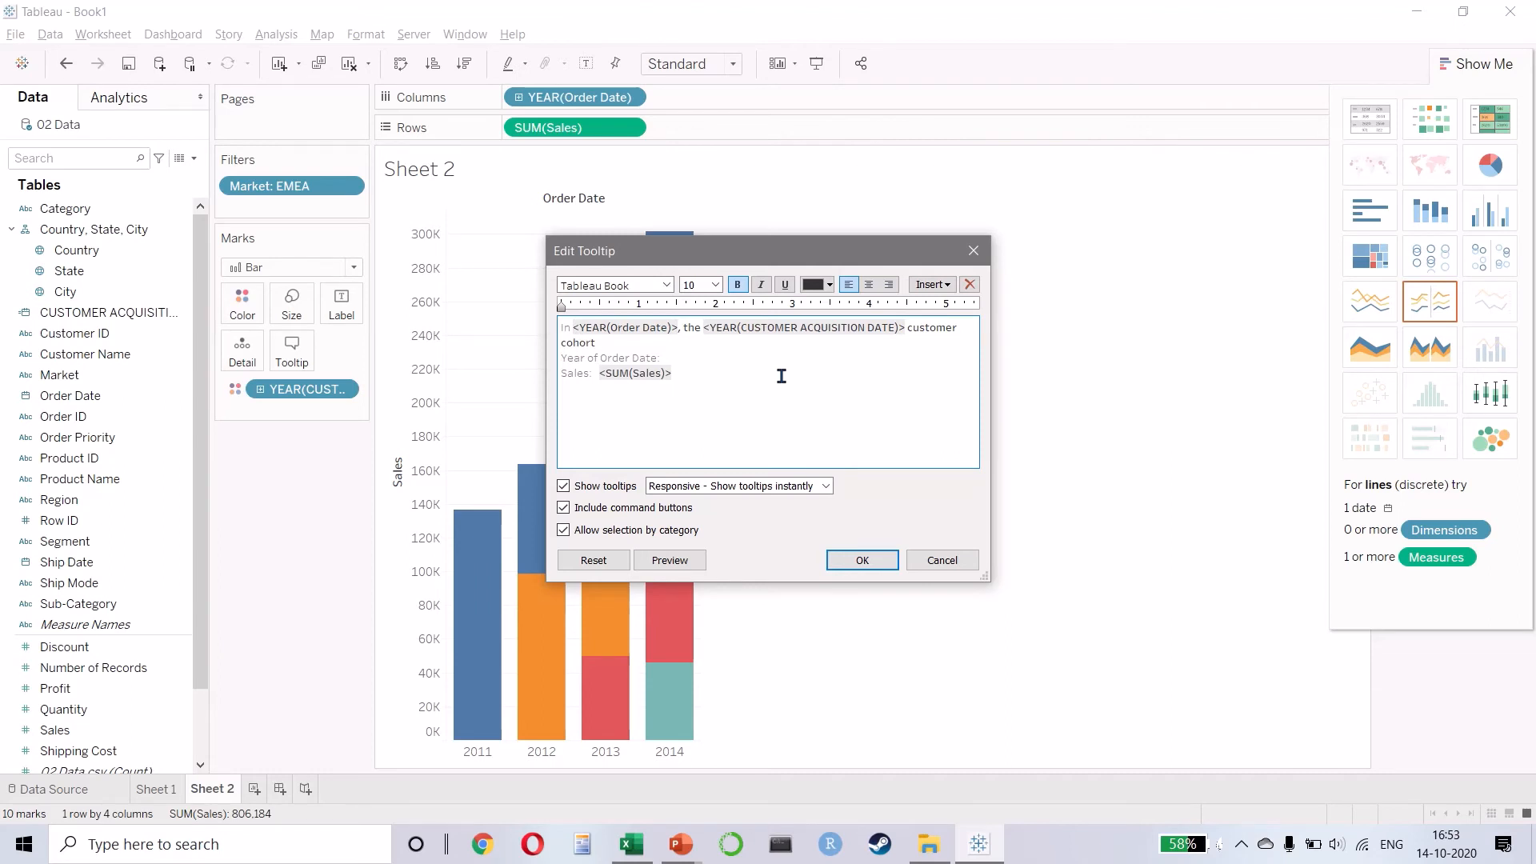
{"action": "type", "text": "gee"}
{"action": "key", "text": "BackSpace"}
{"action": "type", "text": "nerated"}
- Delete the Year of Order Date and Sales labels so the SUM(Sales) field directly follows "generated" in the tooltip
{"action": "key", "text": "shift+Right"}
{"action": "key", "text": "shift+Right"}
{"action": "key", "text": "shift+Right"}
{"action": "key", "text": "shift+Right"}
{"action": "key", "text": "shift+Right"}
{"action": "key", "text": "shift+Right"}
{"action": "key", "text": "shift+Right"}
{"action": "key", "text": "shift+Right"}
{"action": "key", "text": "shift+Right"}
{"action": "key", "text": "shift+Right"}
{"action": "key", "text": "shift+Right"}
{"action": "key", "text": "shift+Right"}
{"action": "key", "text": "shift+Right"}
{"action": "key", "text": "shift+Right"}
{"action": "key", "text": "shift+Right"}
{"action": "key", "text": "shift+Right"}
{"action": "key", "text": "shift+Right"}
{"action": "key", "text": "shift+Right"}
{"action": "key", "text": "shift+Right"}
{"action": "key", "text": "shift+Right"}
{"action": "key", "text": "shift+Right"}
{"action": "key", "text": "shift+Right"}
{"action": "key", "text": "shift+Right"}
{"action": "key", "text": "shift+Right"}
{"action": "key", "text": "shift+Right"}
{"action": "key", "text": "shift+Right"}
{"action": "key", "text": "shift+Right"}
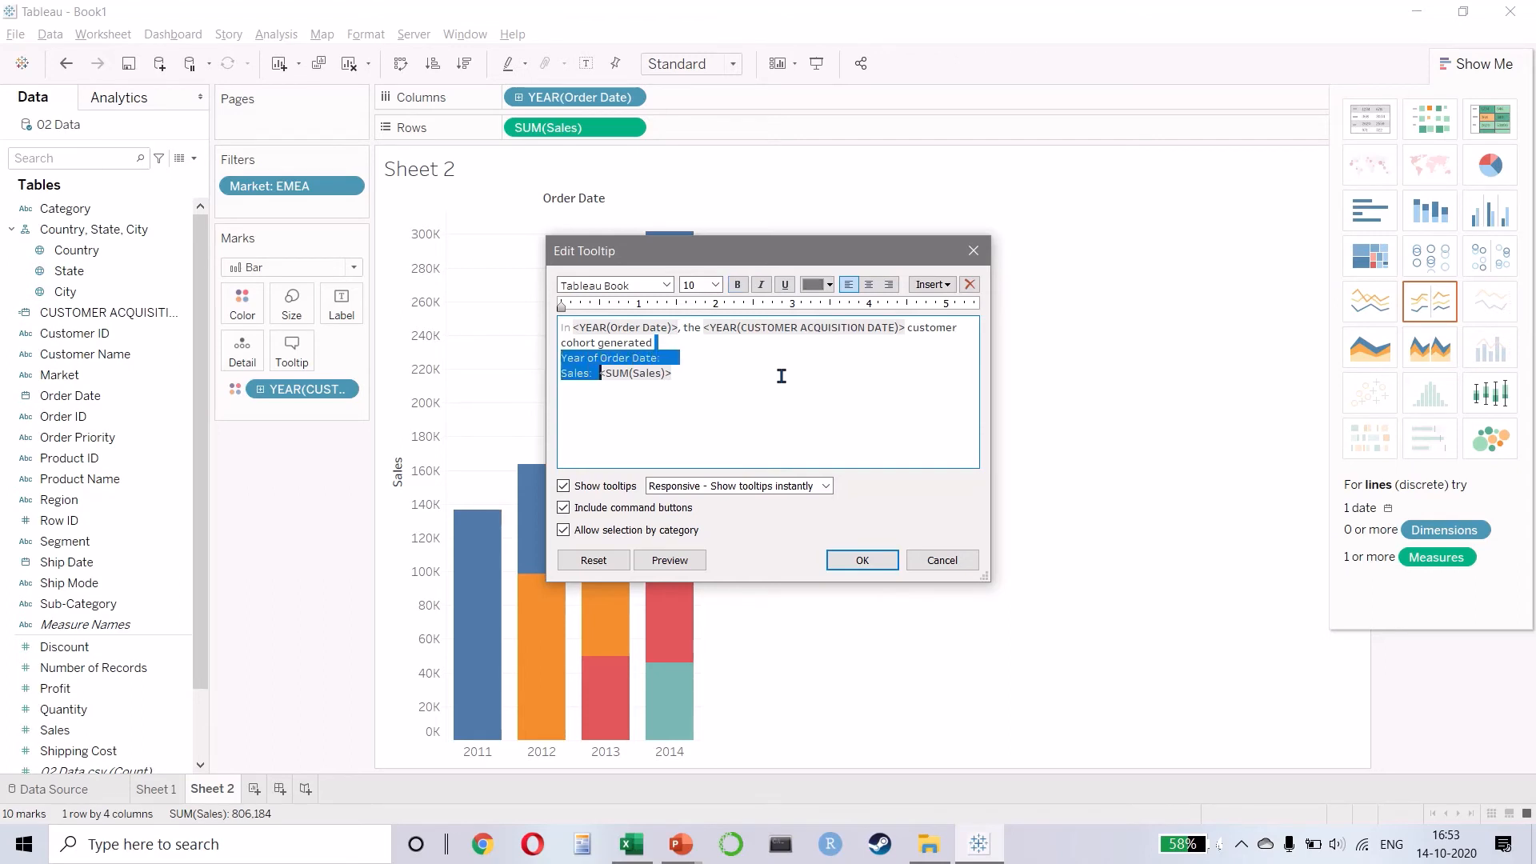
{"action": "key", "text": "Delete"}
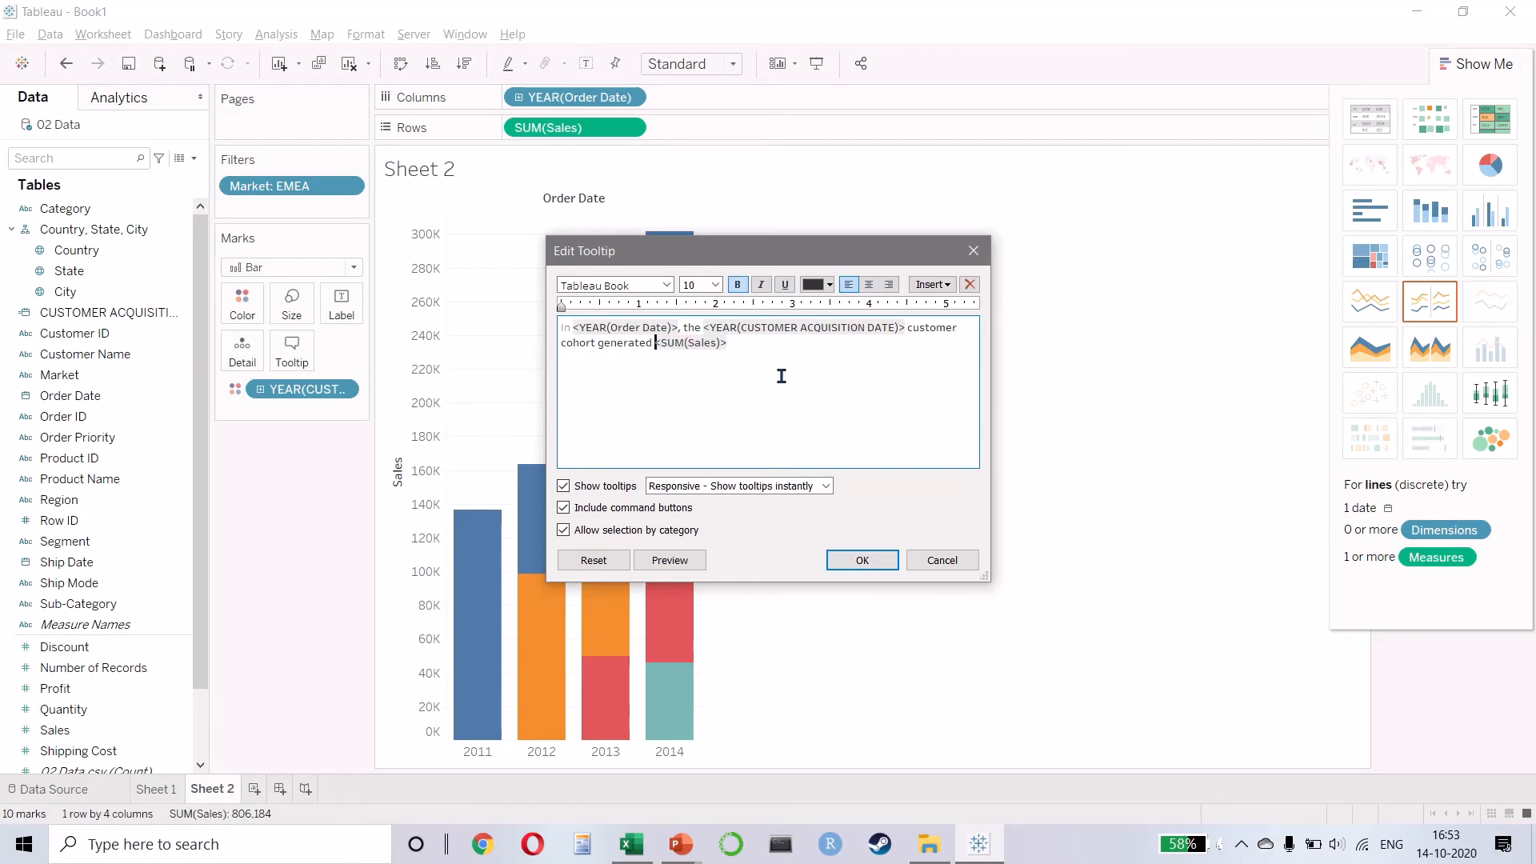
{"action": "key", "text": "Up"}
{"action": "key", "text": "Left"}
{"action": "key", "text": "Left"}
{"action": "key", "text": "Left"}
{"action": "key", "text": "Left"}
{"action": "key", "text": "Left"}
{"action": "key", "text": "Left"}
{"action": "key", "text": "Left"}
{"action": "key", "text": "Left"}
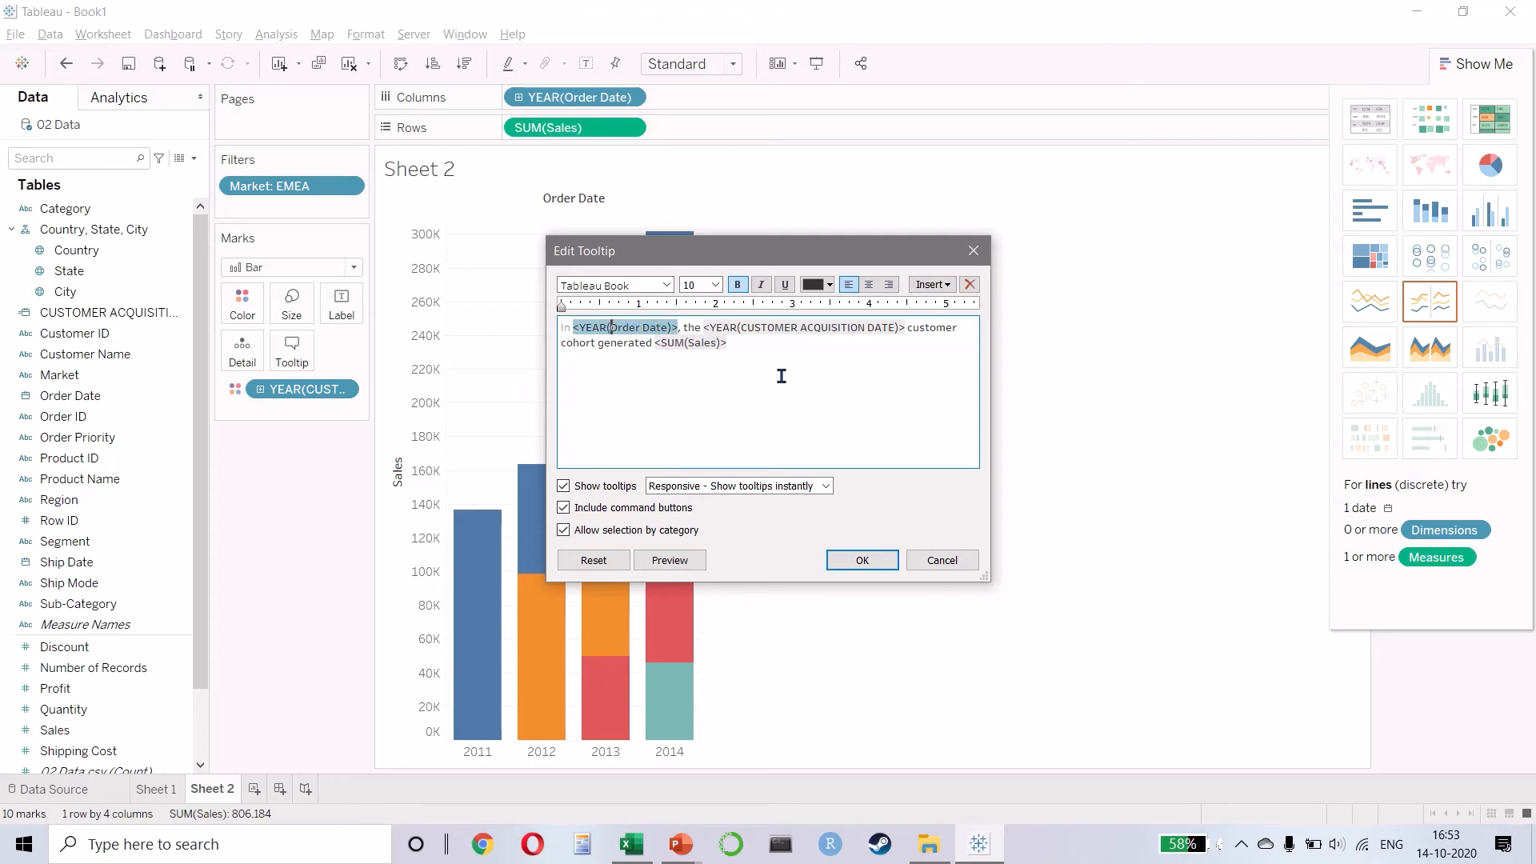
{"action": "key", "text": "shift+Right"}
{"action": "key", "text": "shift+Right"}
{"action": "key", "text": "shift+Right"}
{"action": "key", "text": "shift+Right"}
{"action": "key", "text": "shift+Right"}
{"action": "key", "text": "shift+Right"}
{"action": "key", "text": "shift+Right"}
{"action": "key", "text": "shift+Right"}
{"action": "key", "text": "shift+Right"}
{"action": "key", "text": "shift+Right"}
{"action": "key", "text": "shift+Right"}
{"action": "key", "text": "shift+Right"}
{"action": "key", "text": "Right"}
{"action": "key", "text": "Right"}
{"action": "key", "text": "Right"}
{"action": "key", "text": "Right"}
{"action": "key", "text": "Right"}
{"action": "key", "text": "Right"}
{"action": "key", "text": "Right"}
{"action": "key", "text": "Right"}
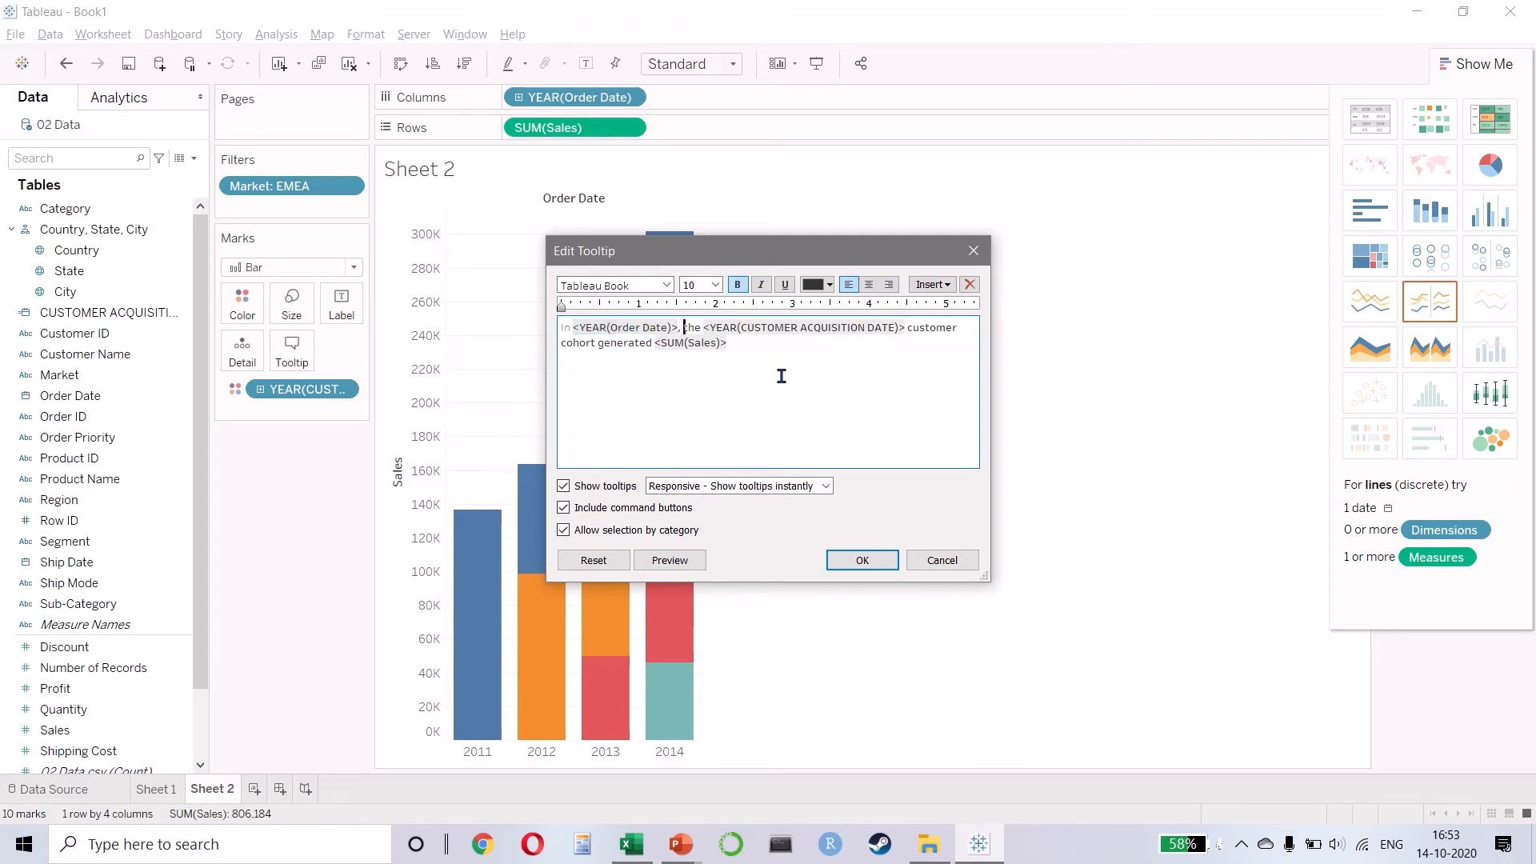
{"action": "key", "text": "shift+Right"}
{"action": "key", "text": "shift+Right"}
{"action": "key", "text": "shift+Right"}
{"action": "key", "text": "shift+Right"}
{"action": "key", "text": "shift+Right"}
{"action": "key", "text": "shift+Right"}
{"action": "key", "text": "shift+Right"}
{"action": "key", "text": "shift+Right"}
{"action": "key", "text": "shift+Right"}
{"action": "key", "text": "shift+Right"}
{"action": "key", "text": "shift+Right"}
{"action": "key", "text": "shift+Right"}
{"action": "key", "text": "shift+Right"}
{"action": "key", "text": "shift+Right"}
{"action": "key", "text": "shift+Right"}
{"action": "key", "text": "shift+Right"}
{"action": "key", "text": "shift+Right"}
{"action": "key", "text": "shift+Right"}
{"action": "key", "text": "shift+Right"}
{"action": "key", "text": "shift+Right"}
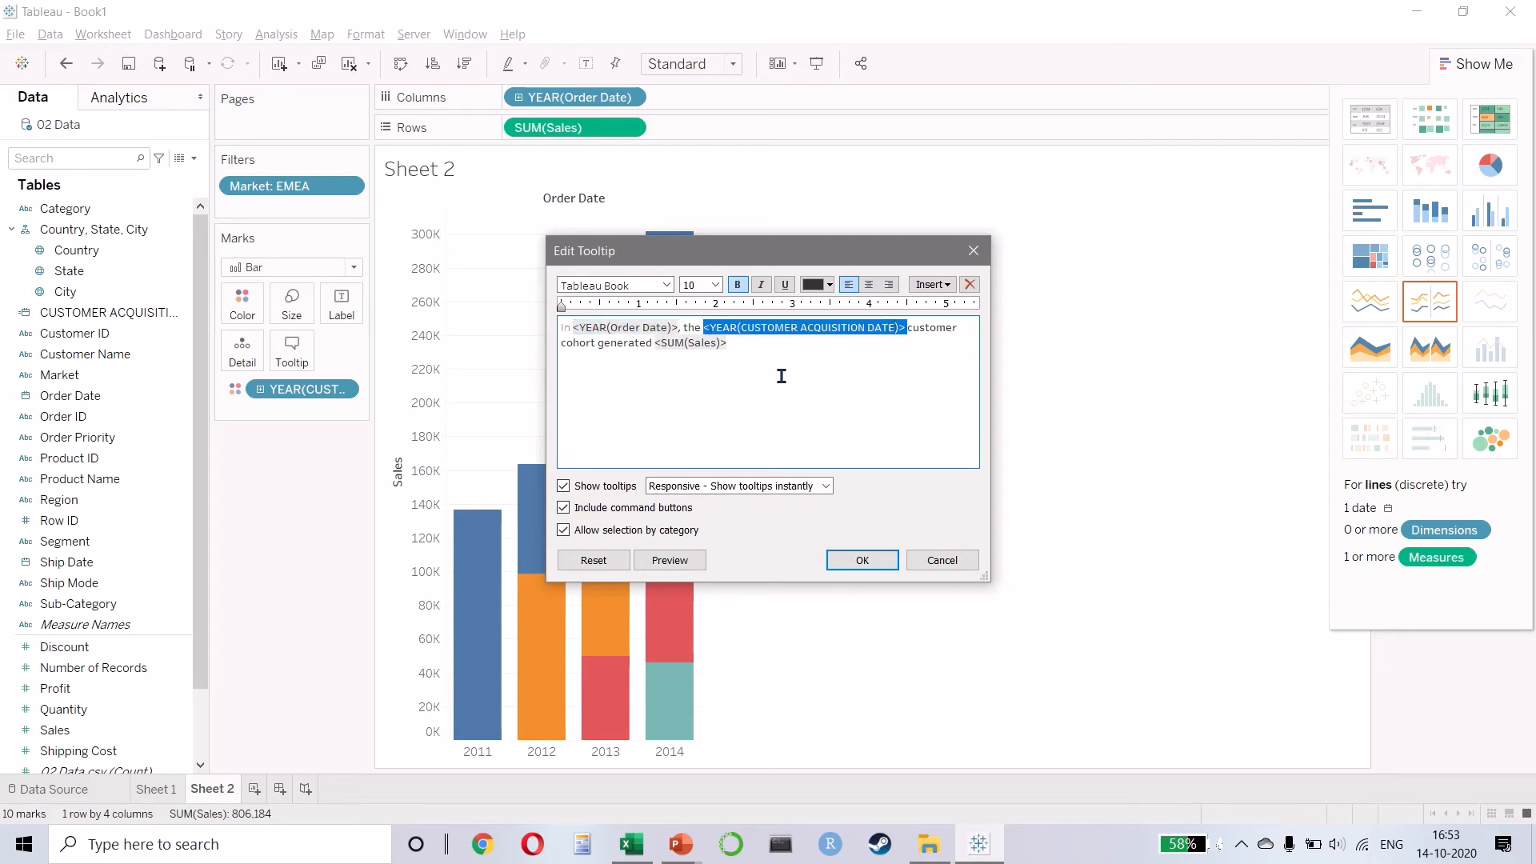
{"action": "left_click", "coordinate": [781, 376]}
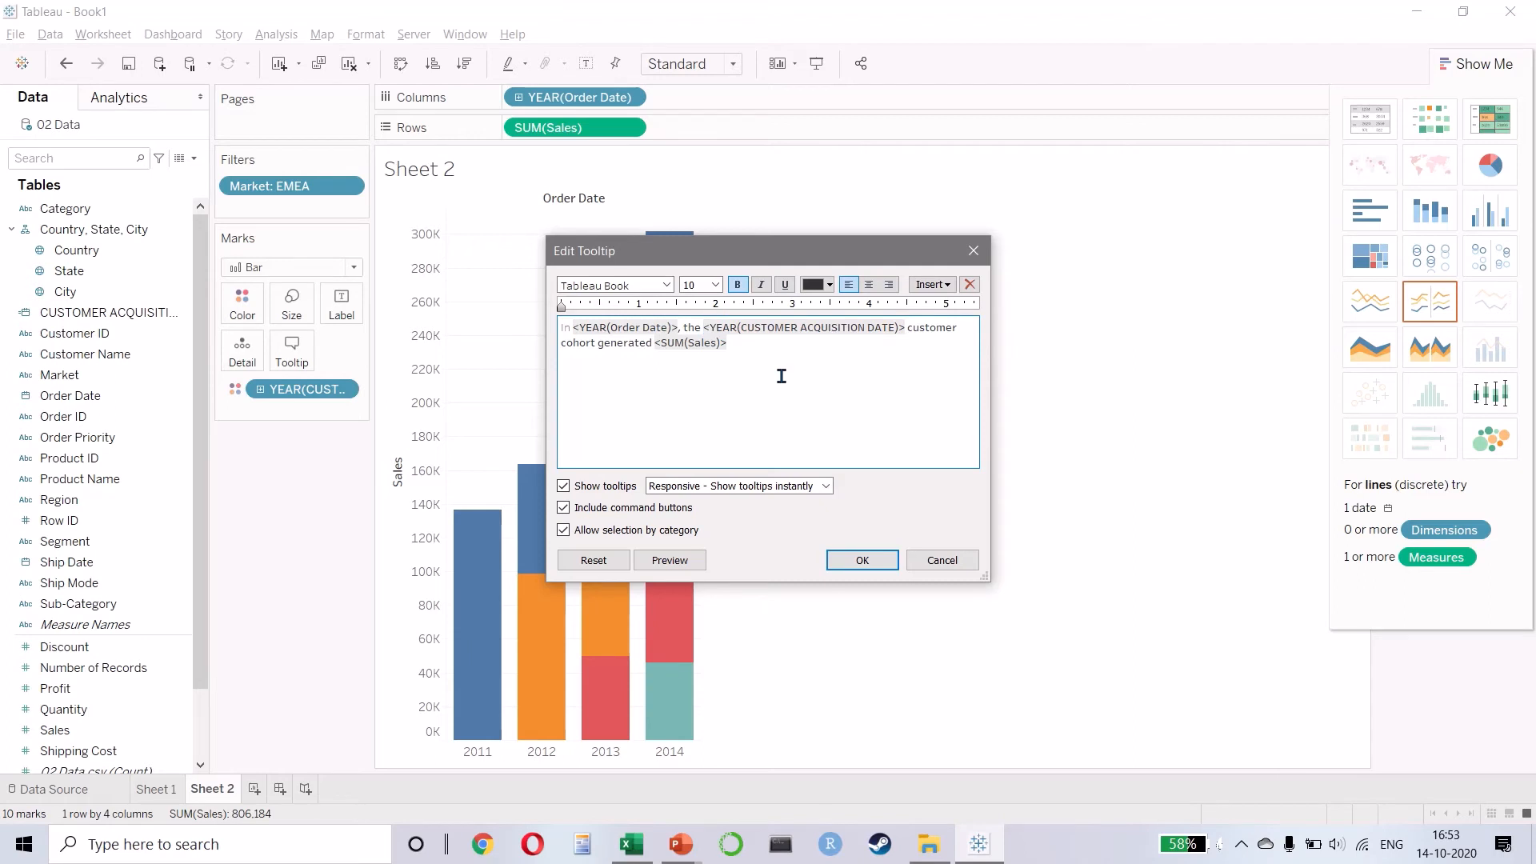
- Save the edited tooltip and check its sentence on the bar segments for the order years 2011 to 2014
{"action": "left_click", "coordinate": [862, 560]}
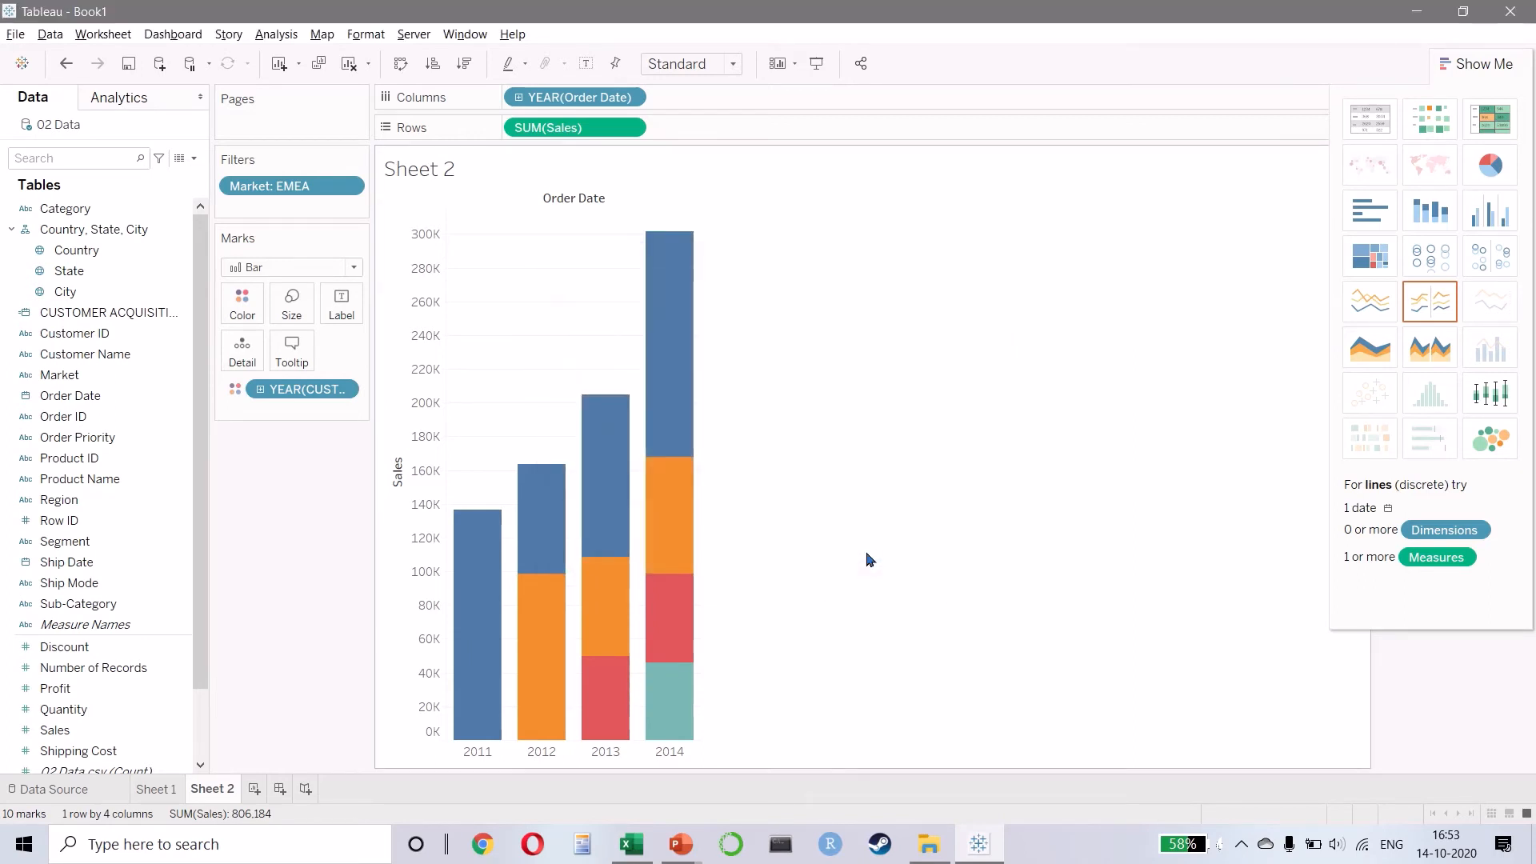
{"action": "mouse_move", "coordinate": [497, 582]}
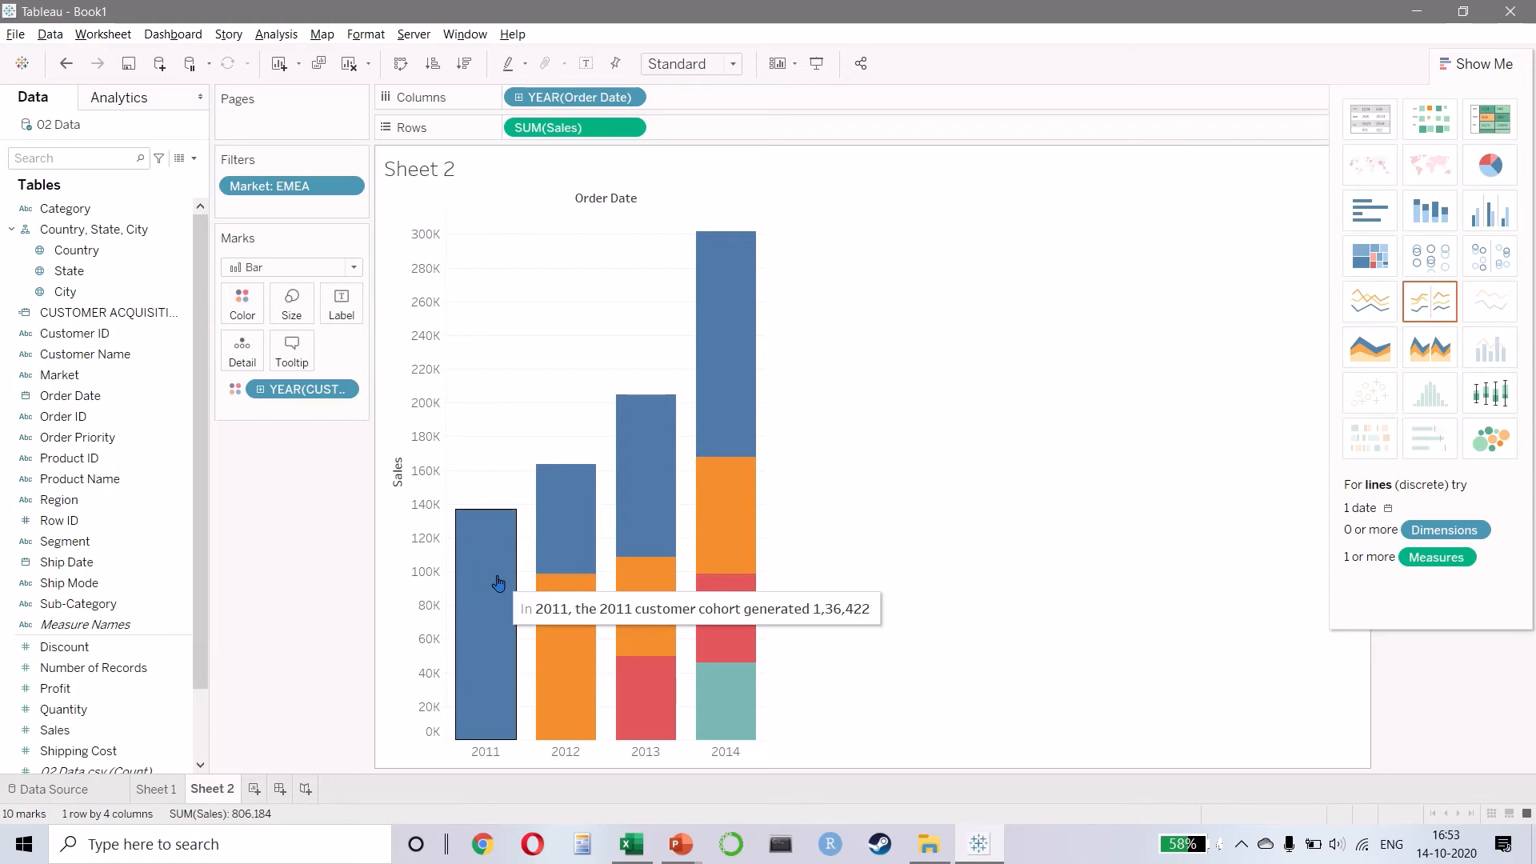
{"action": "mouse_move", "coordinate": [540, 567]}
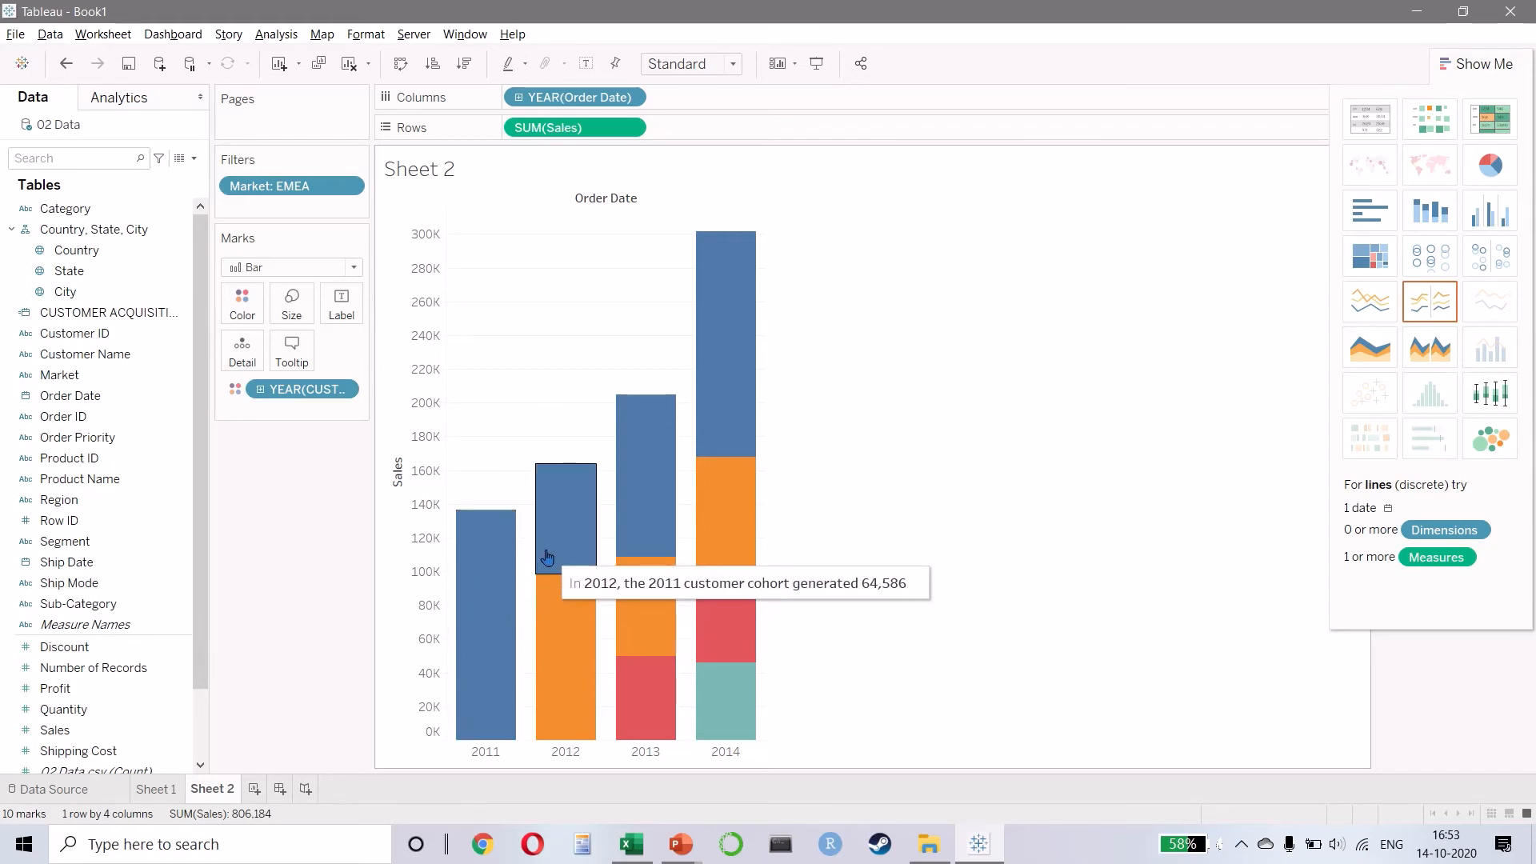
{"action": "mouse_move", "coordinate": [556, 615]}
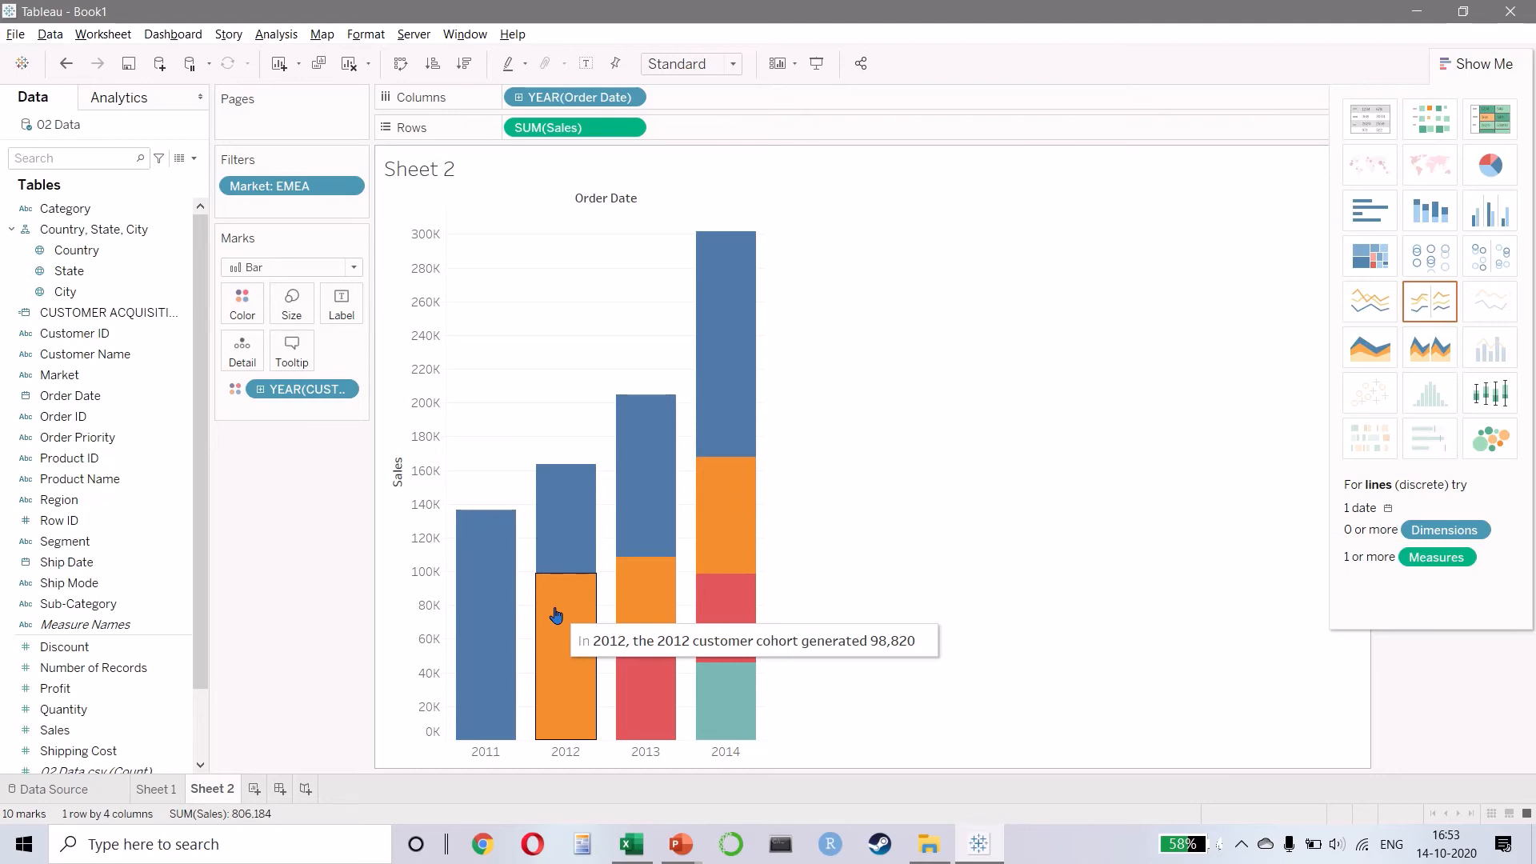
{"action": "mouse_move", "coordinate": [737, 454]}
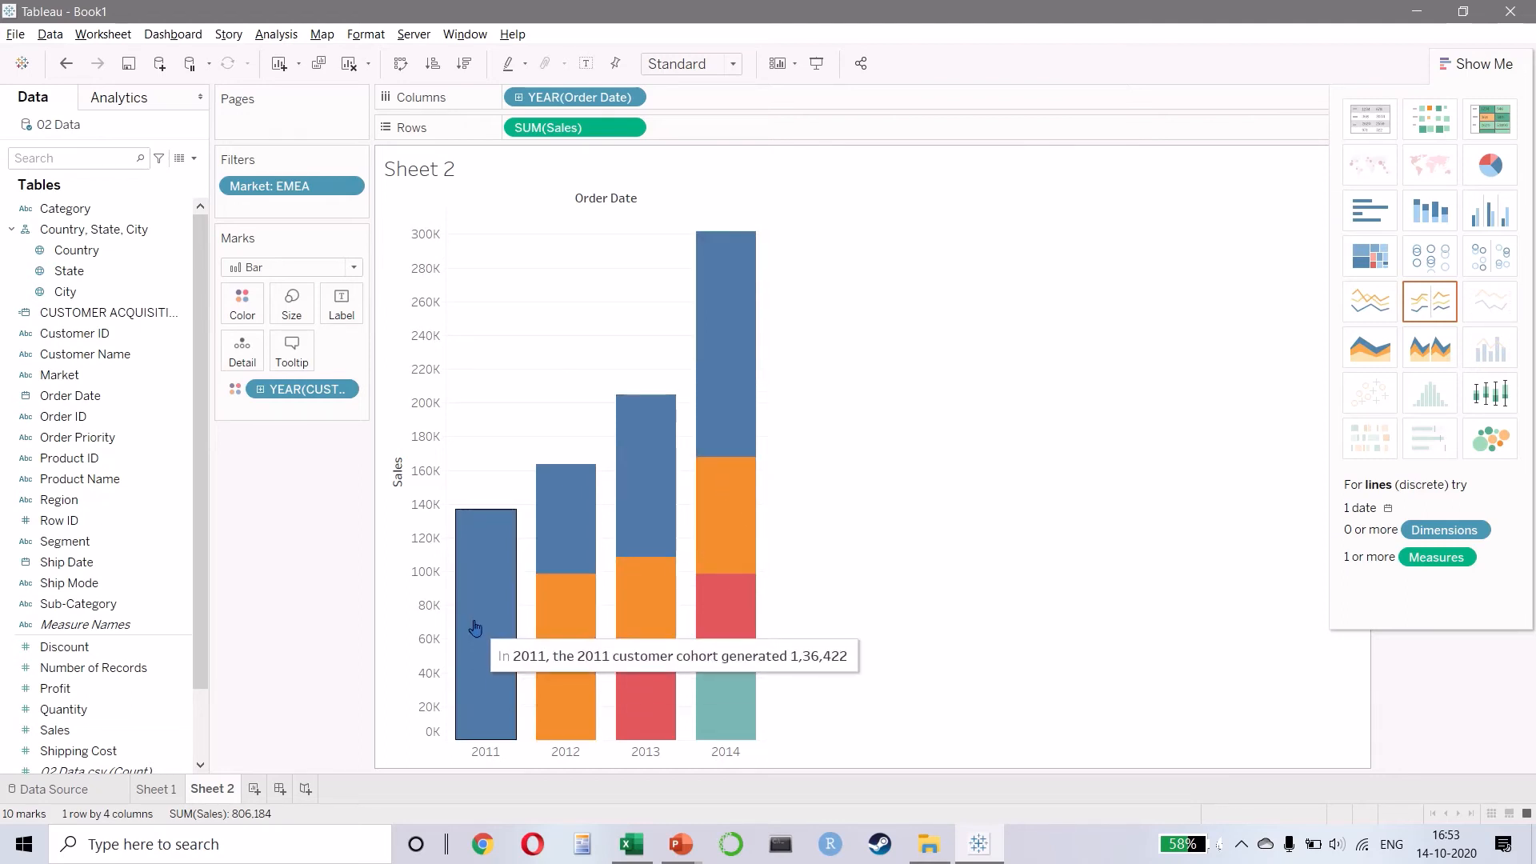
{"action": "mouse_move", "coordinate": [612, 508]}
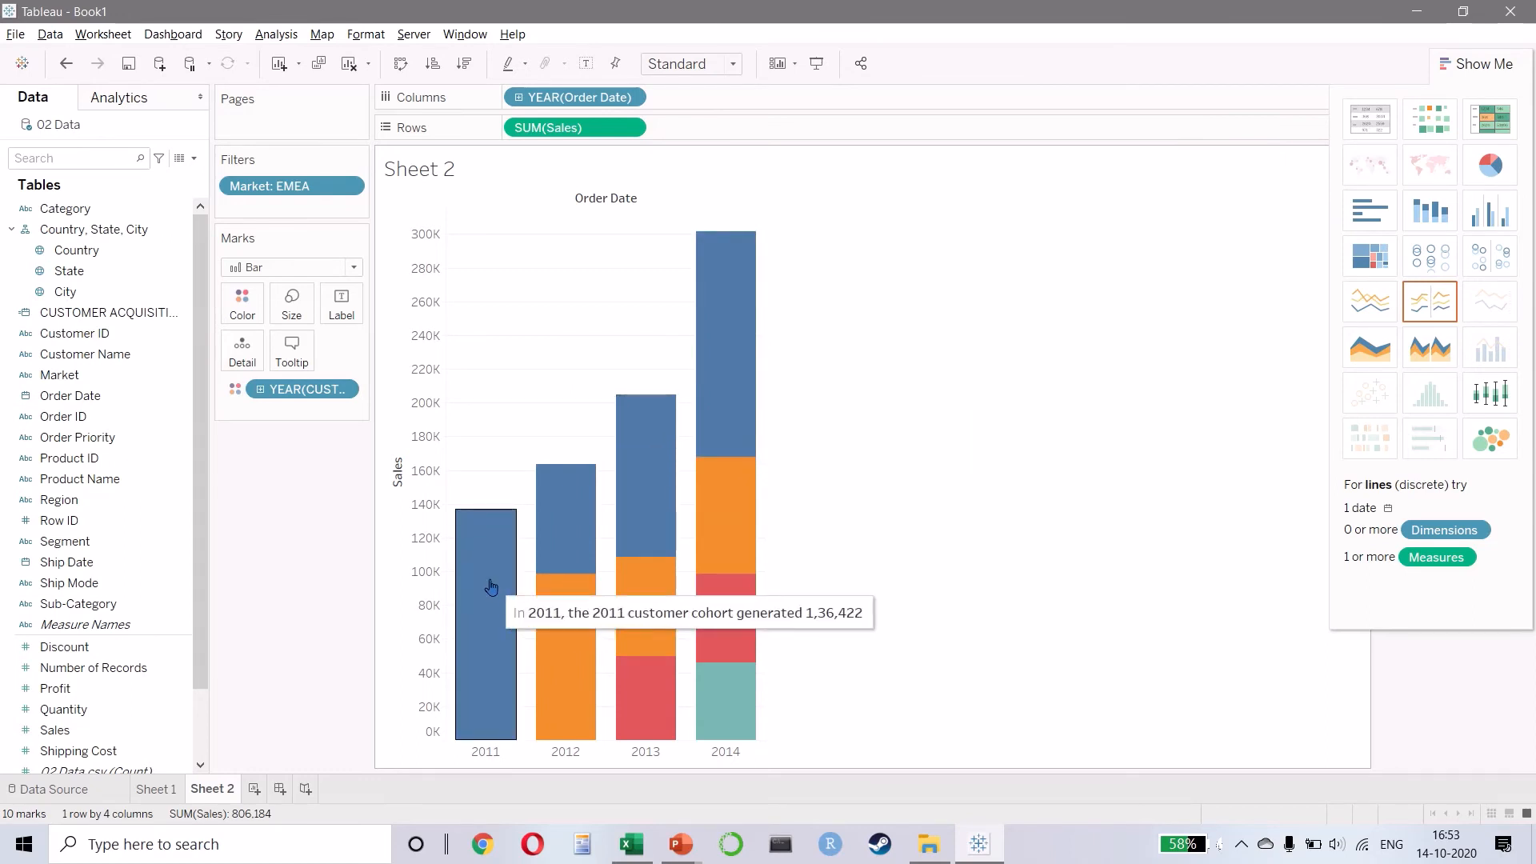
{"action": "mouse_move", "coordinate": [566, 537]}
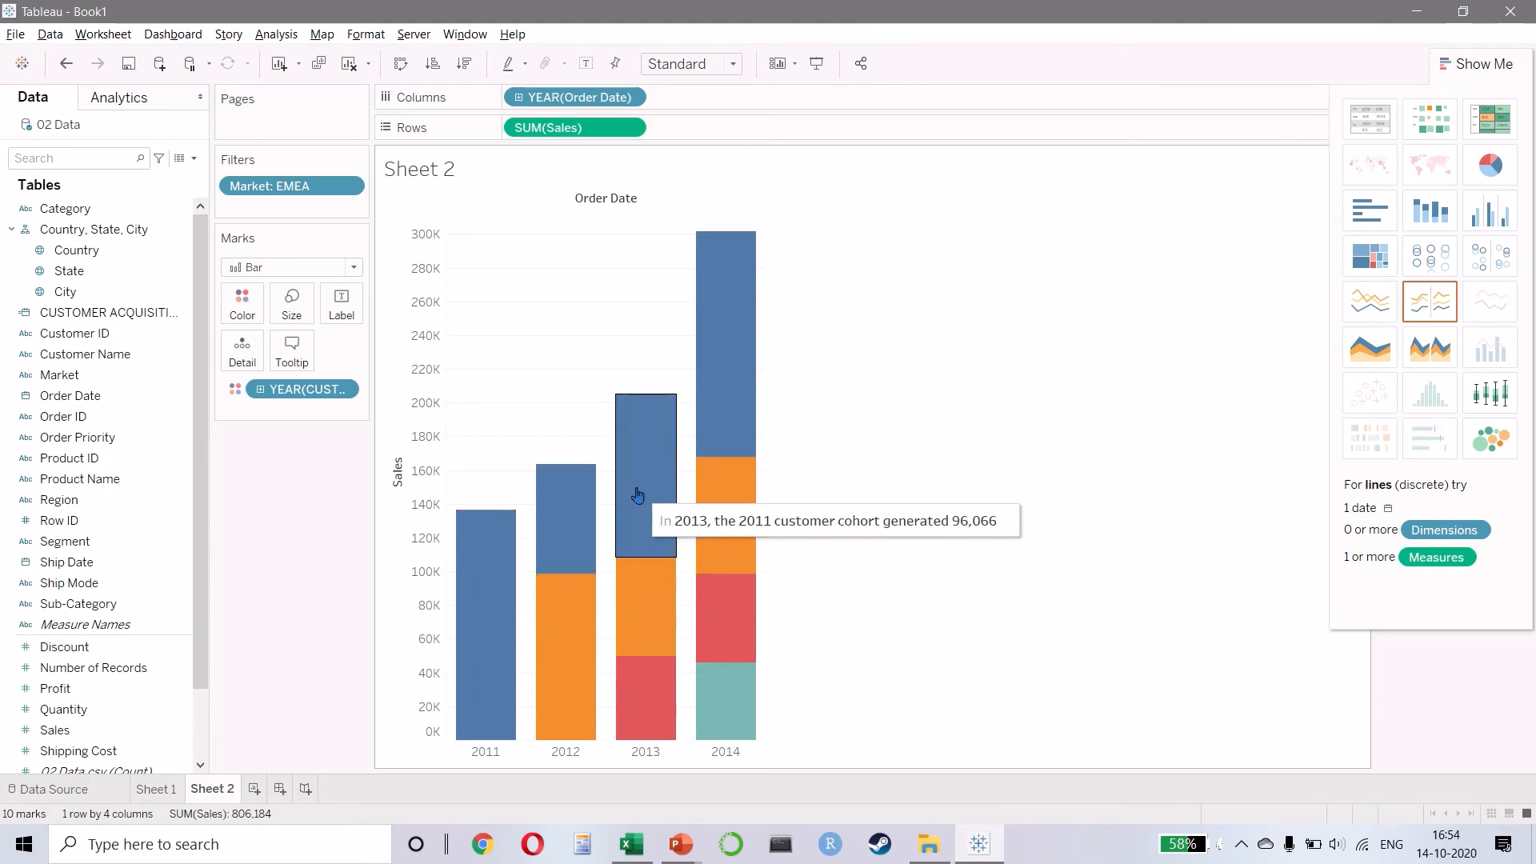
{"action": "mouse_move", "coordinate": [704, 422]}
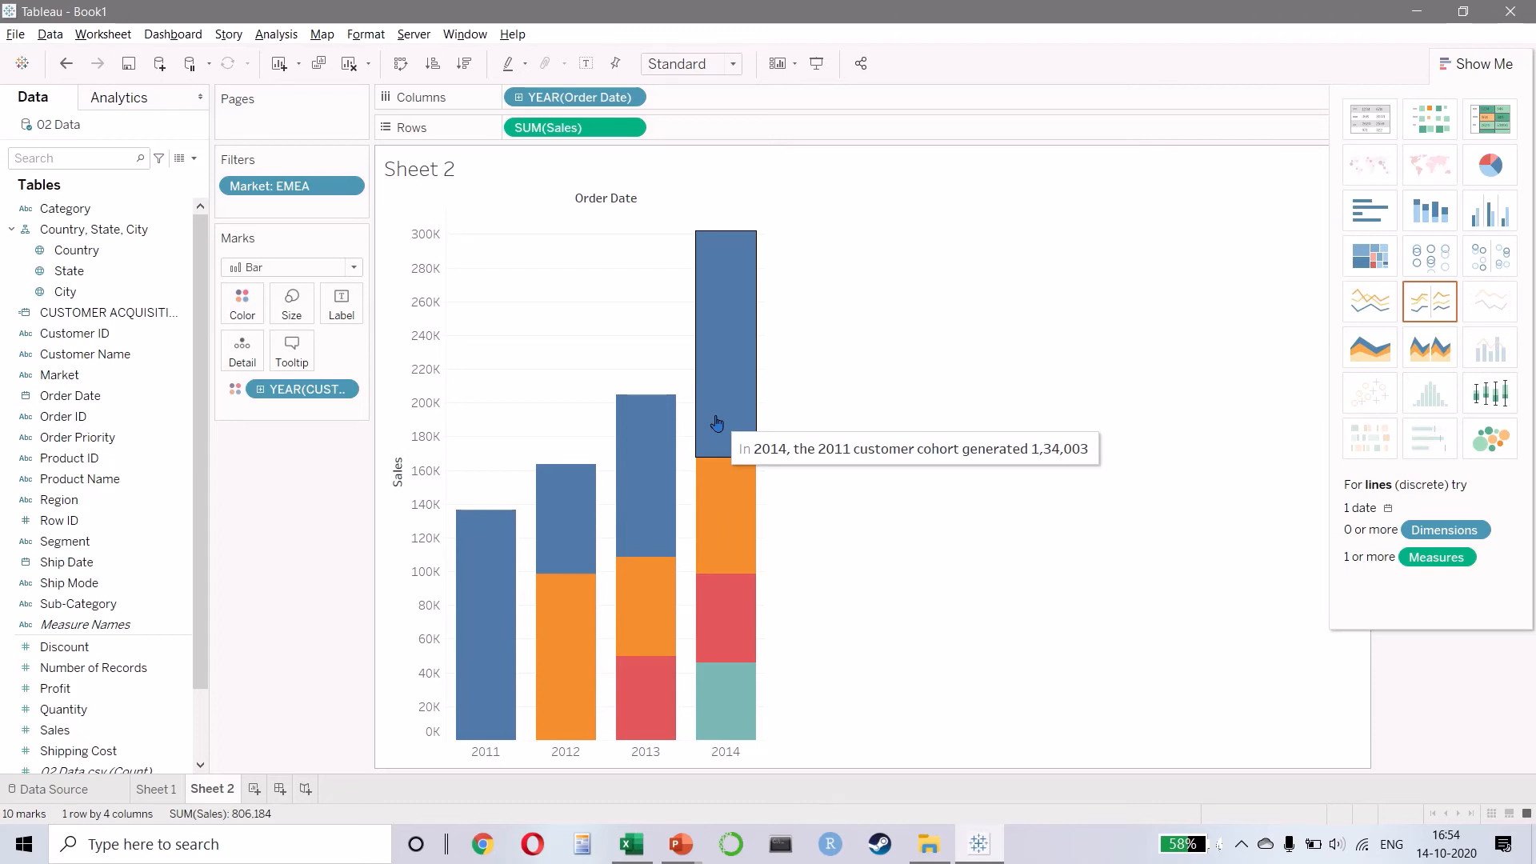
- Duplicate the Sheet 2 worksheet and apply a Percent of Total quick table calculation to SUM(Sales) on the copy
{"action": "right_click", "coordinate": [210, 790]}
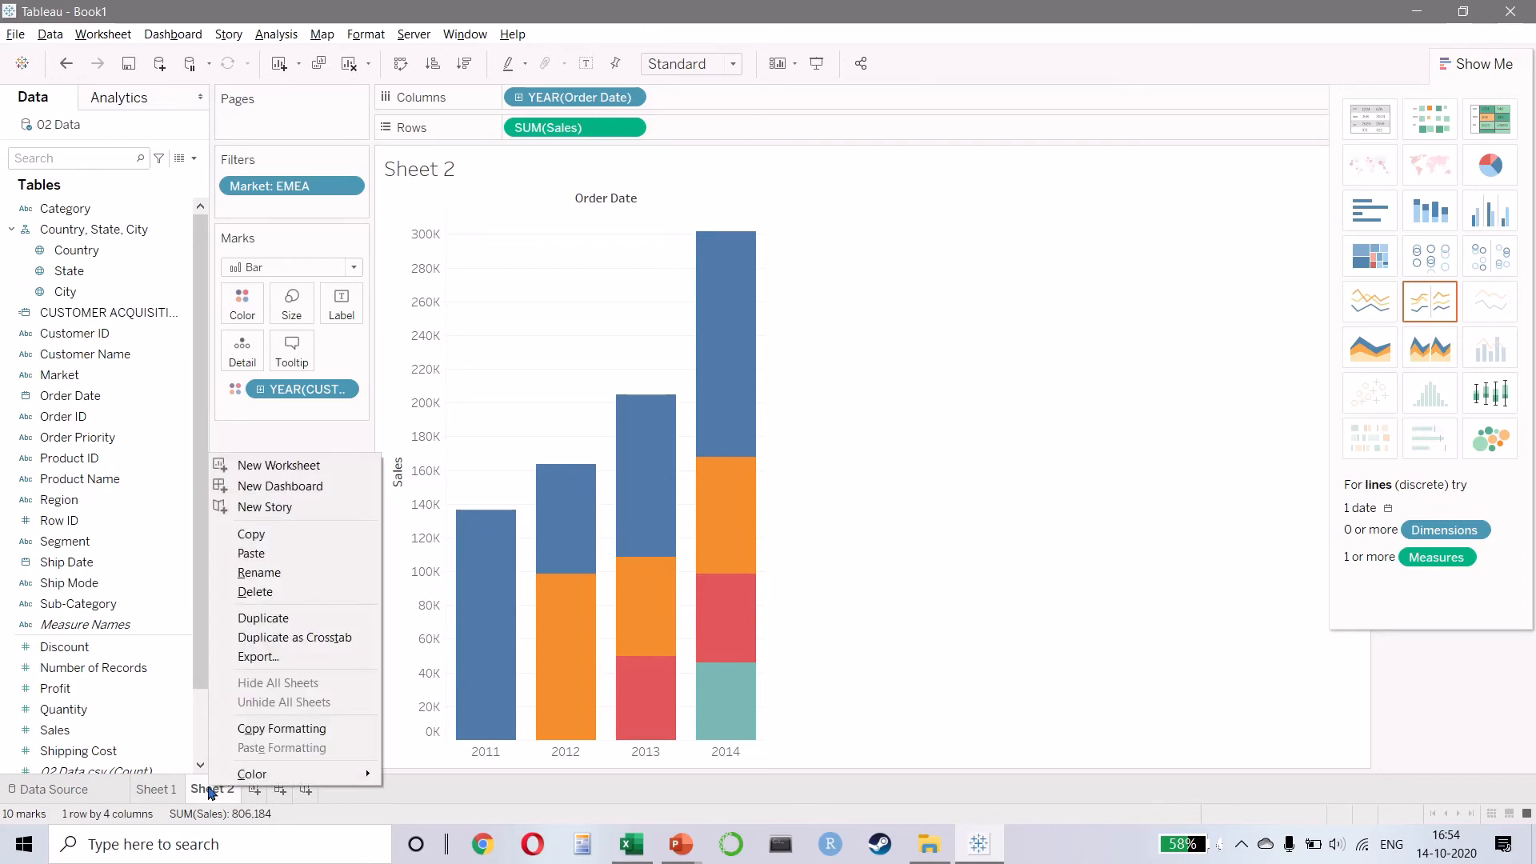
{"action": "left_click", "coordinate": [313, 618]}
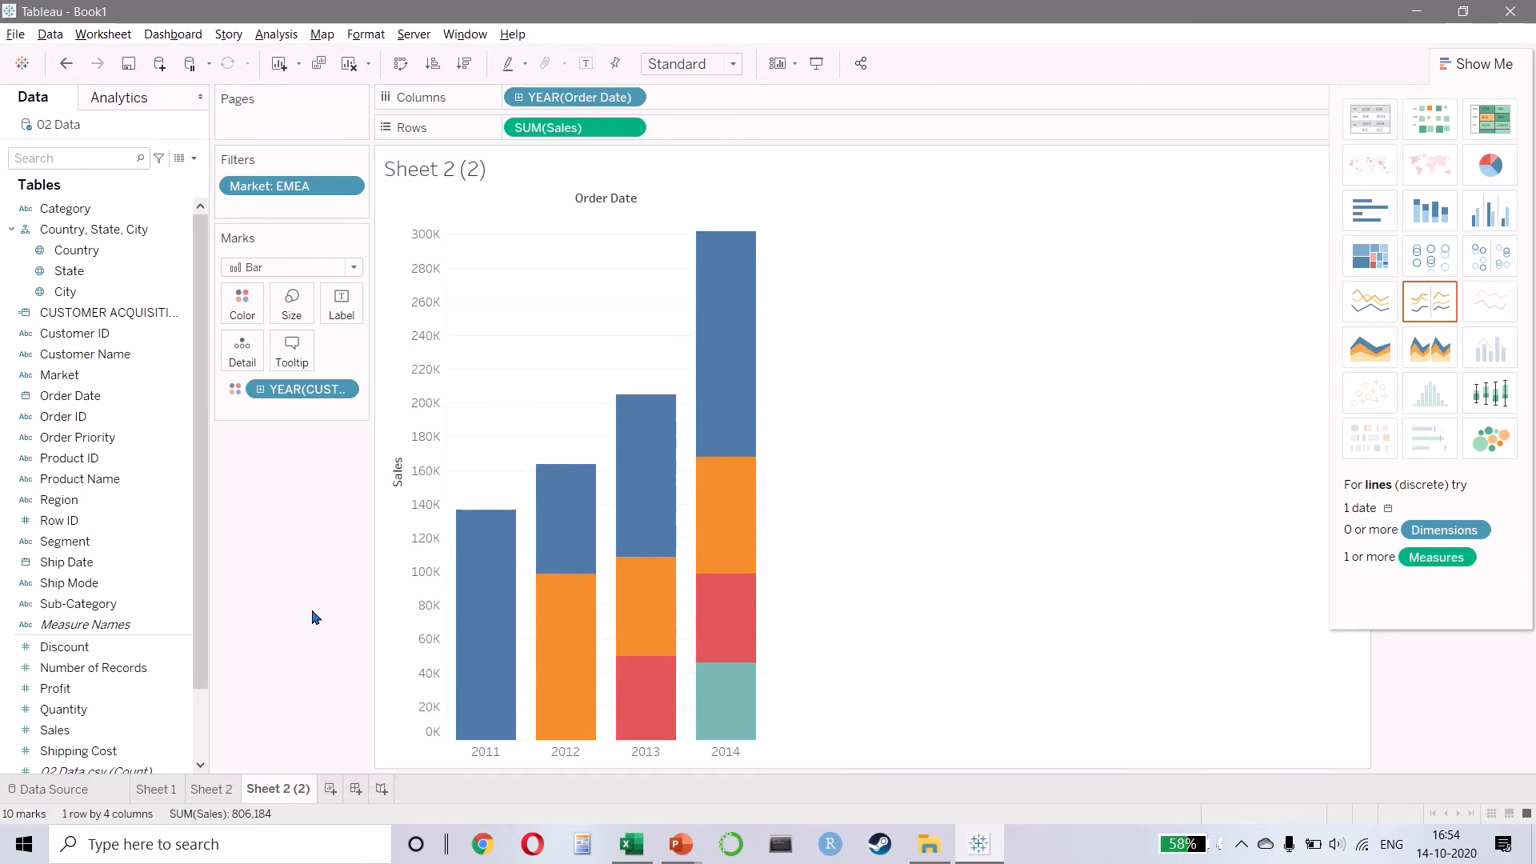
{"action": "mouse_move", "coordinate": [669, 589]}
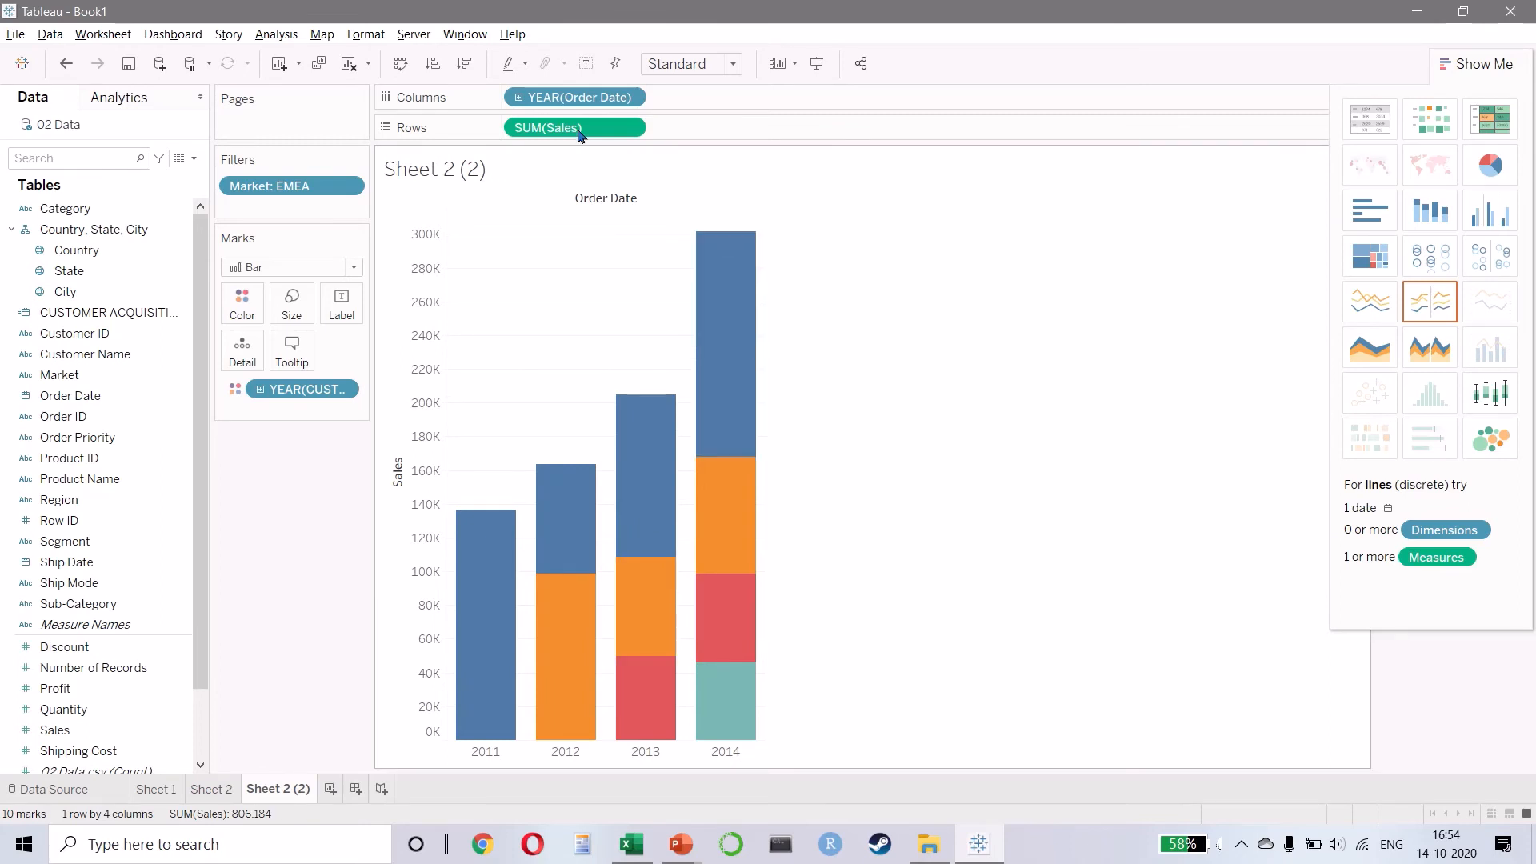
{"action": "right_click", "coordinate": [553, 131]}
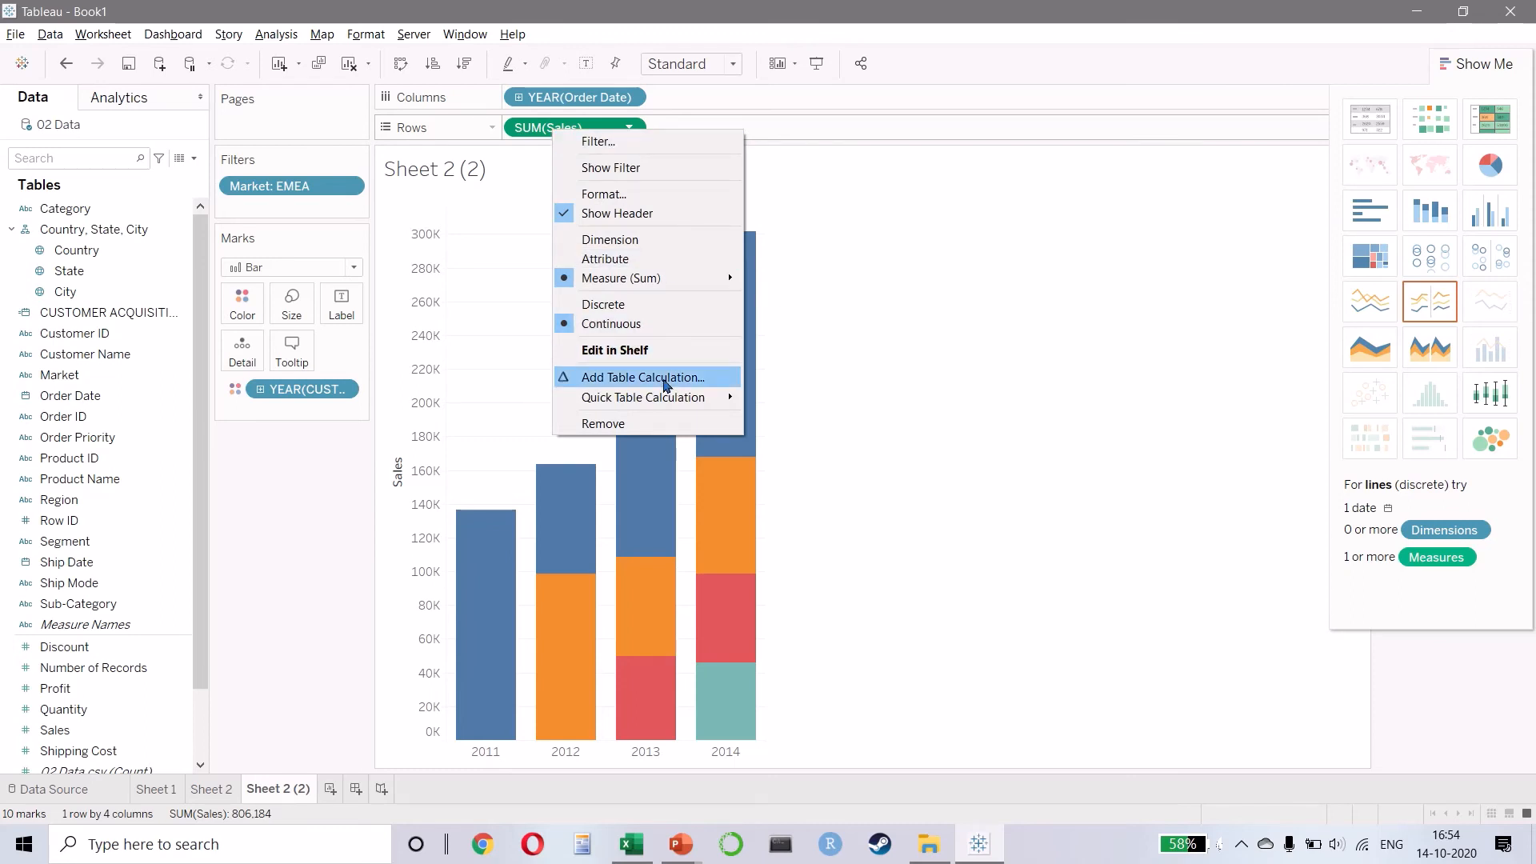
{"action": "mouse_move", "coordinate": [668, 400]}
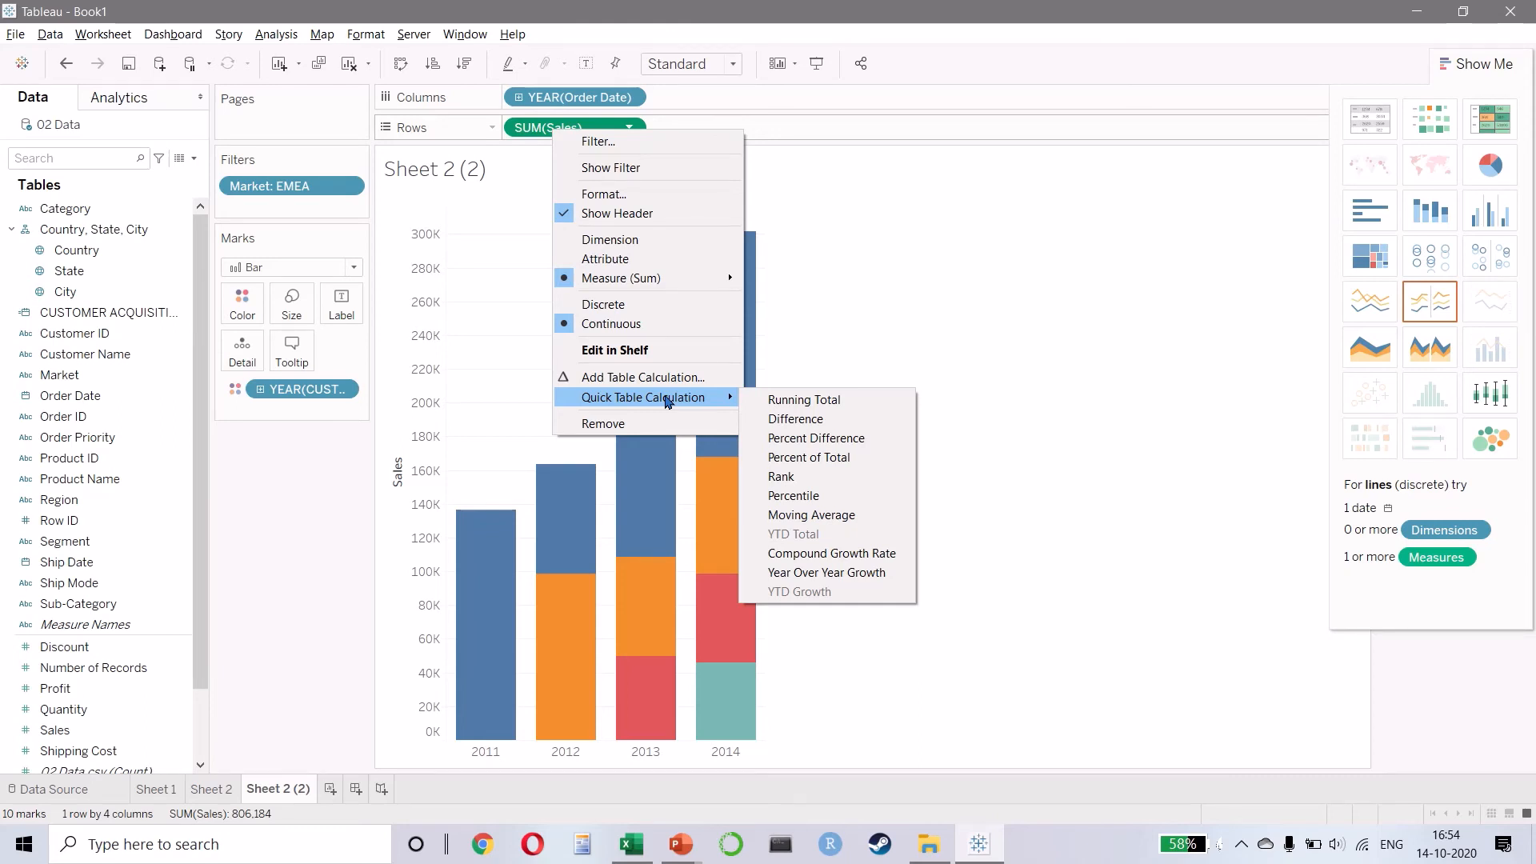
{"action": "left_click", "coordinate": [788, 460]}
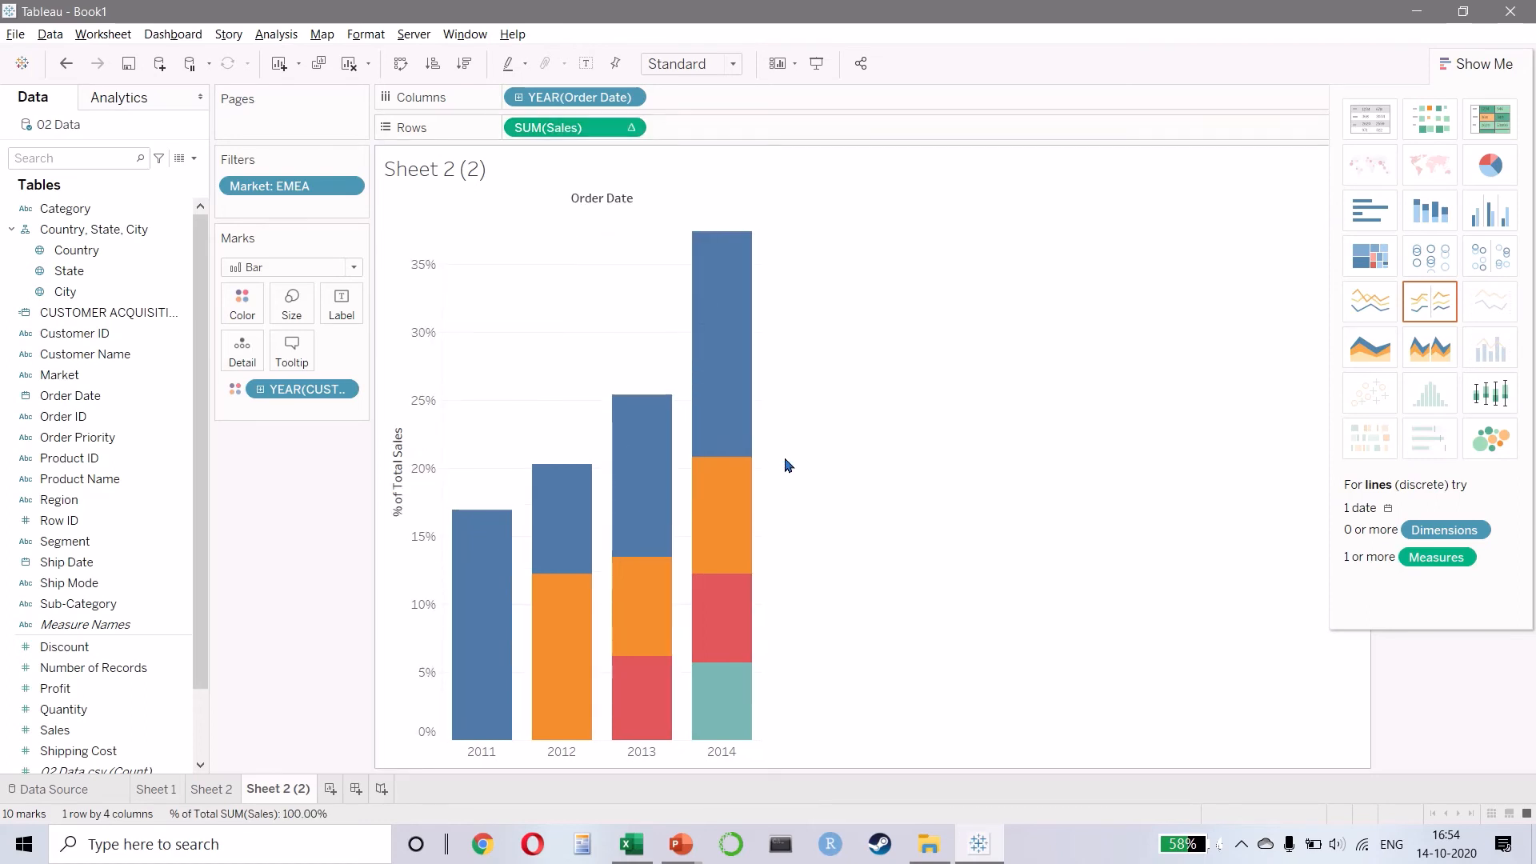
- Compute the SUM(Sales) percent of total using Table (down) on the Sheet 2 (2) worksheet
{"action": "right_click", "coordinate": [596, 131]}
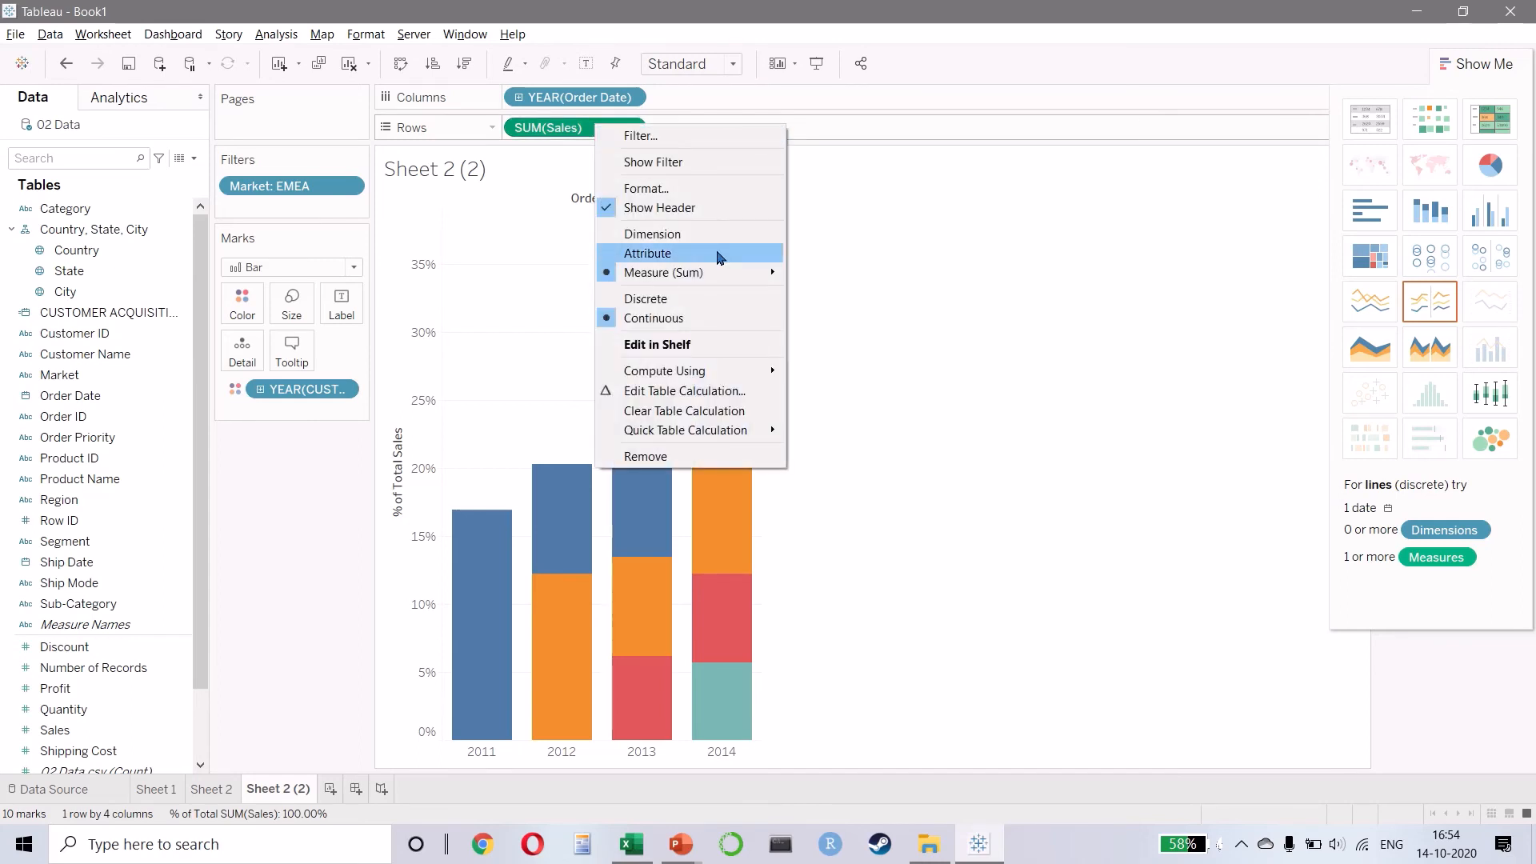
{"action": "mouse_move", "coordinate": [754, 371]}
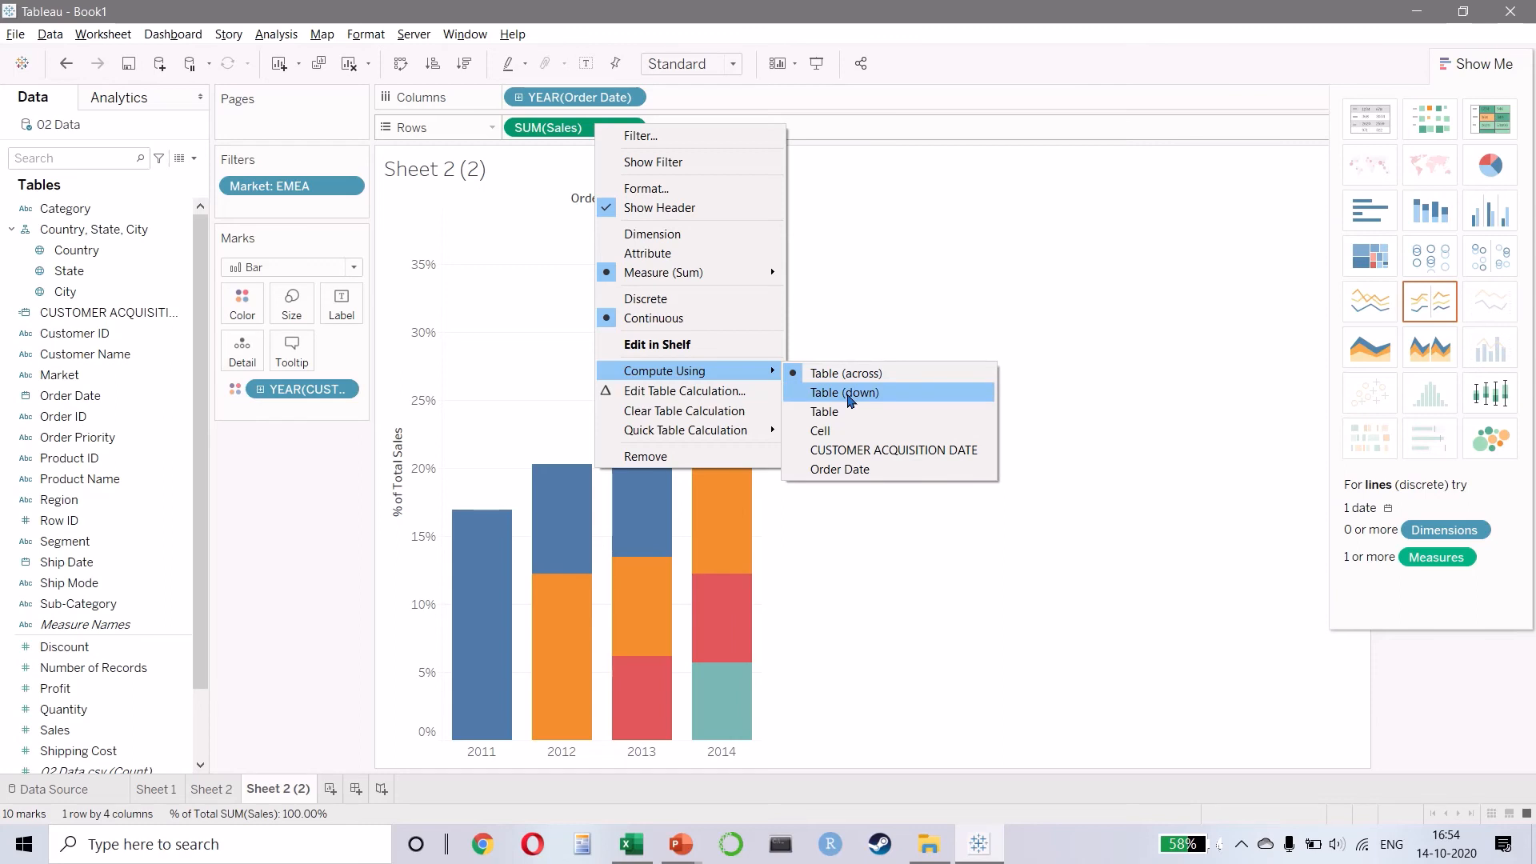
{"action": "left_click", "coordinate": [850, 401]}
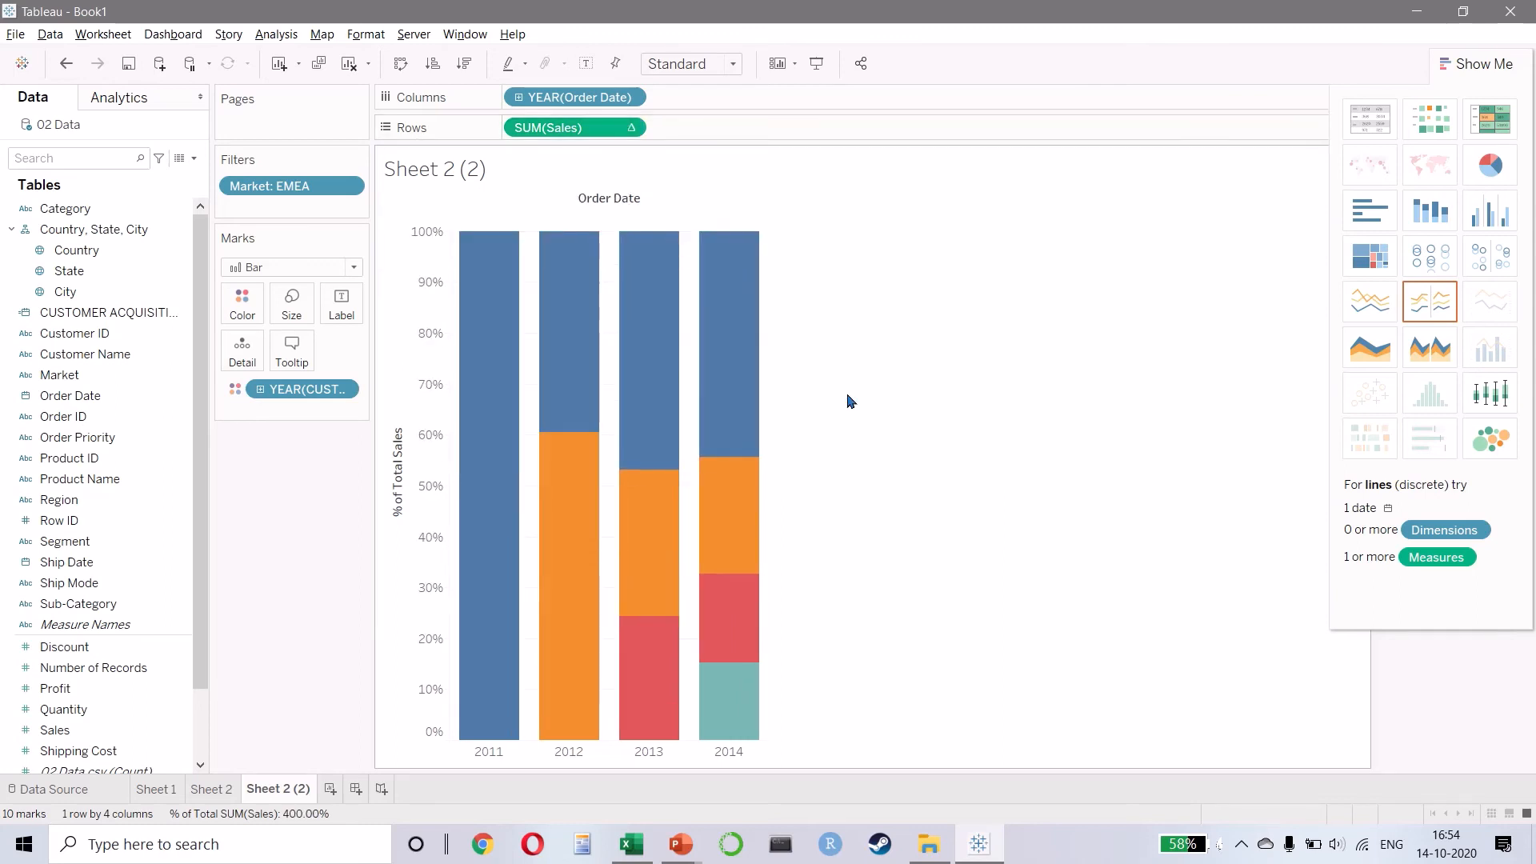
- Compare the Sheet 2 sales bars with the percent copy and read the 2011 cohort's share in each order year
{"action": "left_click", "coordinate": [212, 789]}
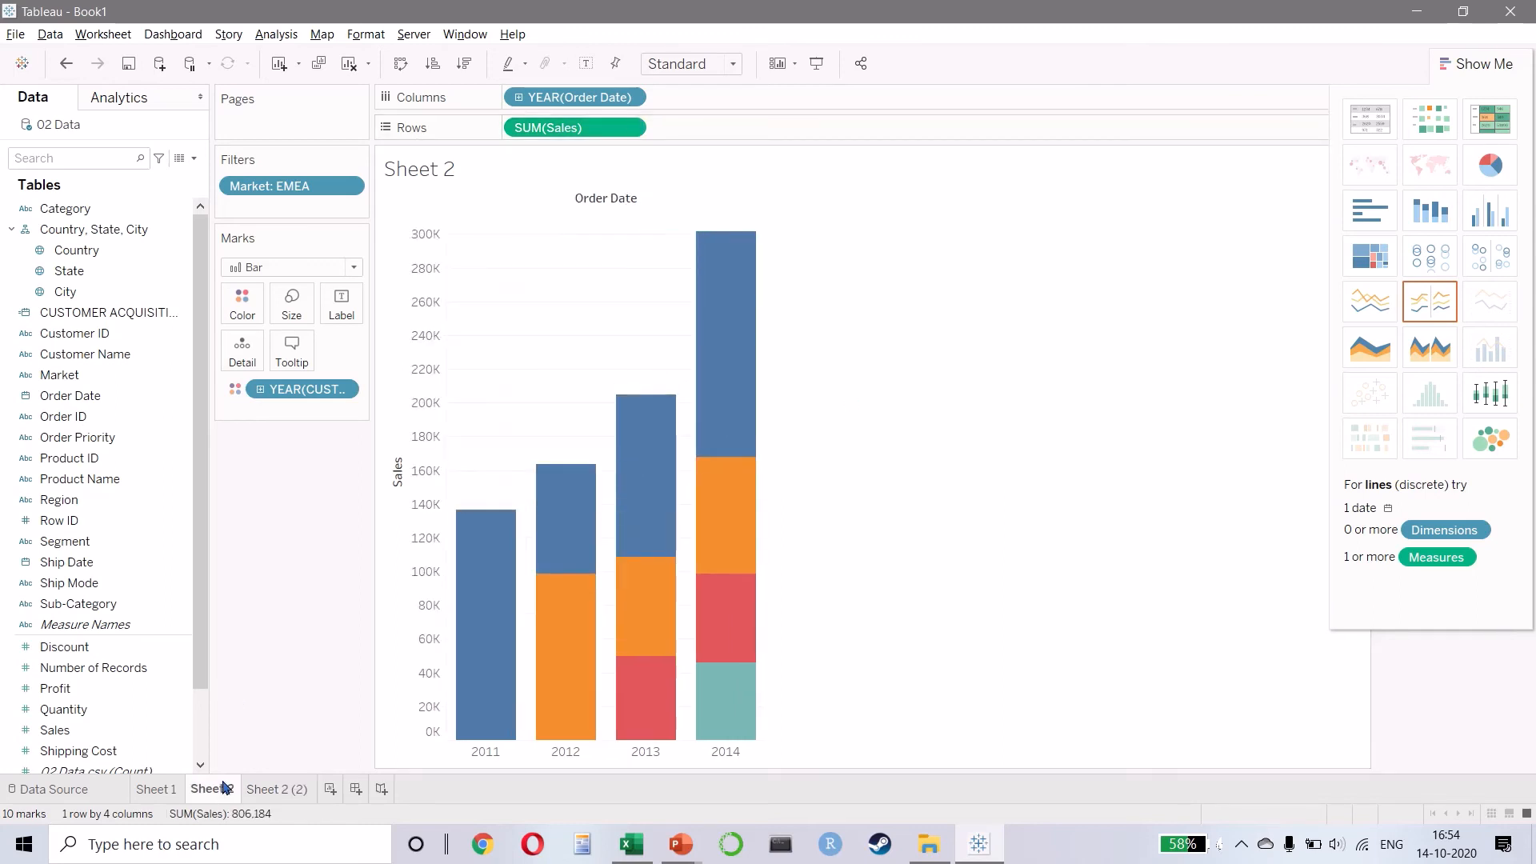
{"action": "left_click", "coordinate": [266, 790]}
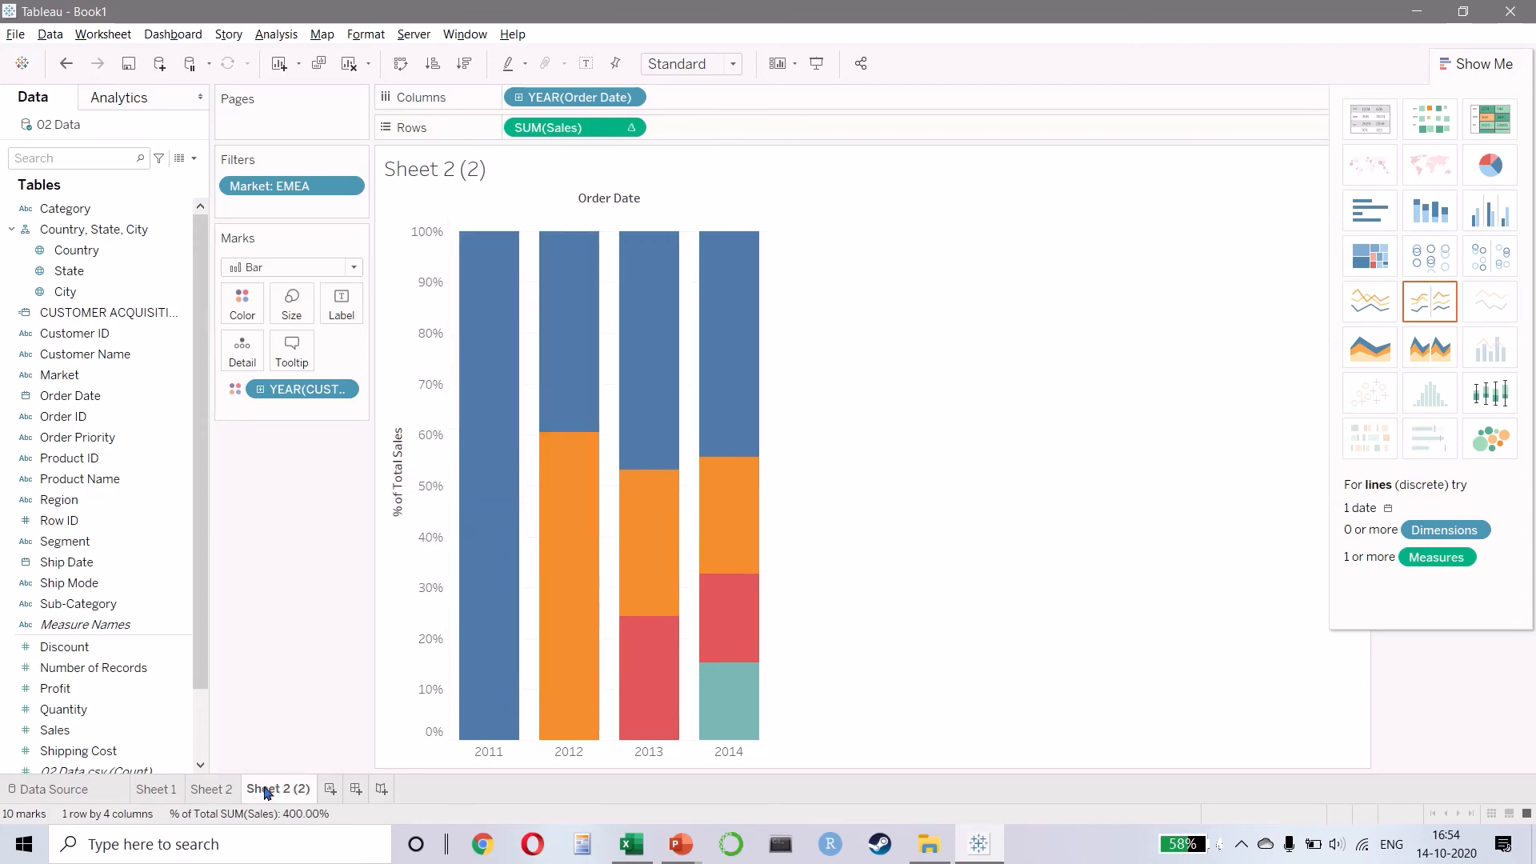
{"action": "mouse_move", "coordinate": [521, 373]}
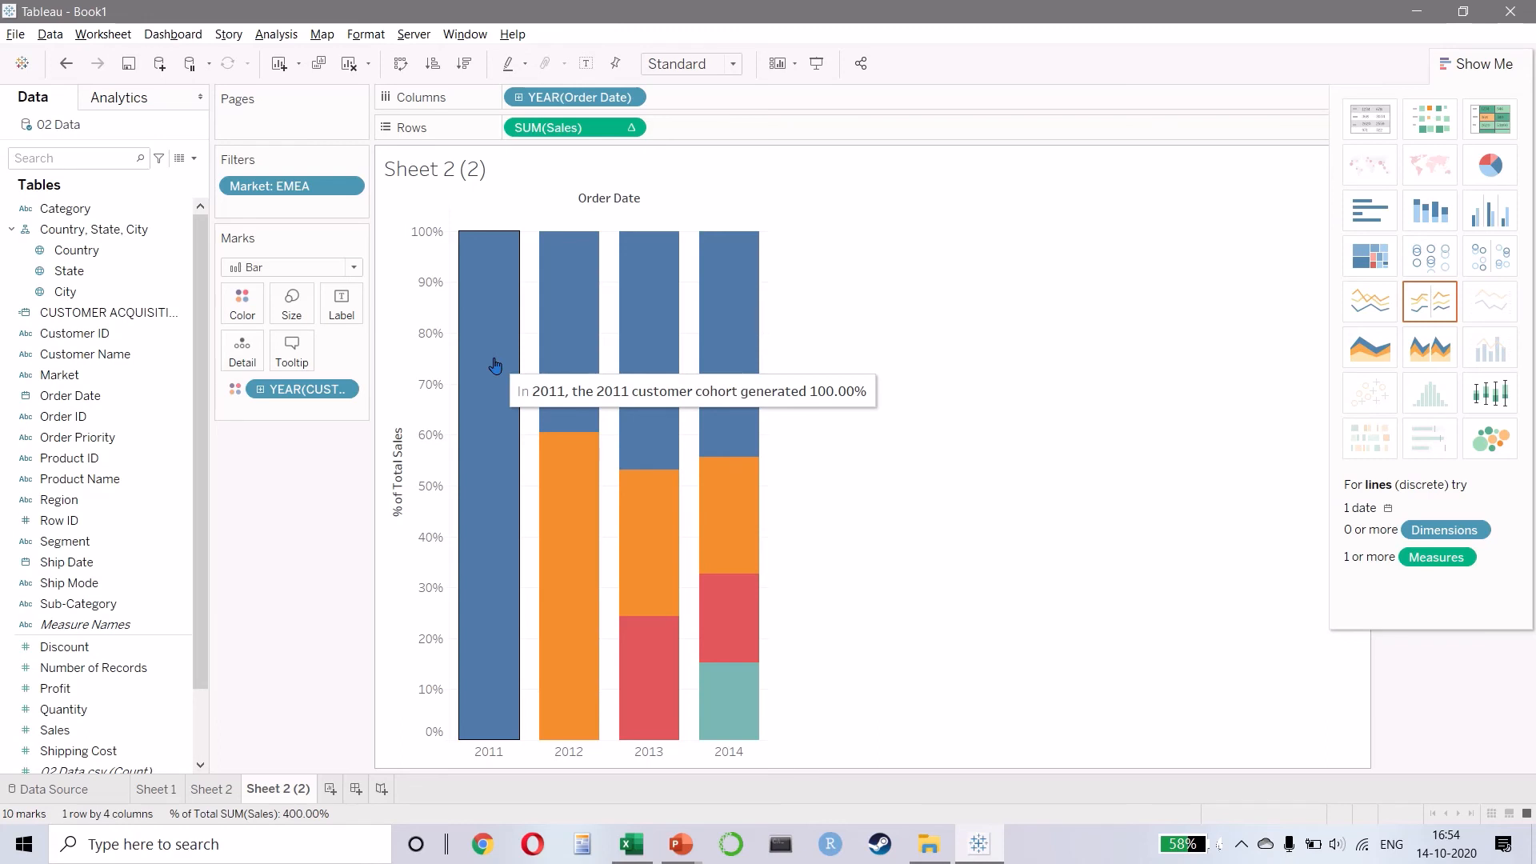
{"action": "mouse_move", "coordinate": [574, 358]}
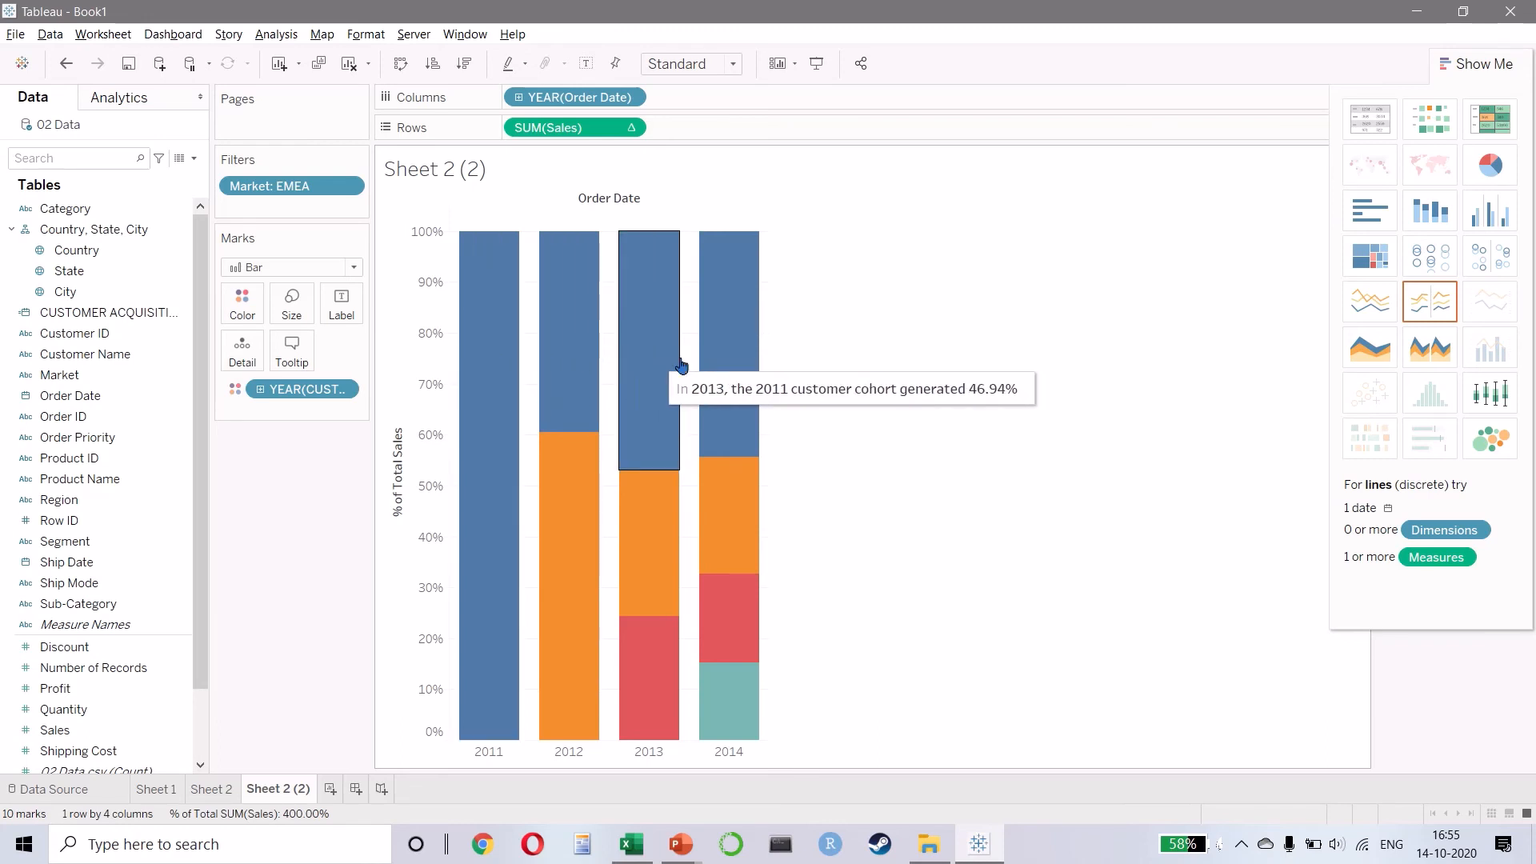
{"action": "mouse_move", "coordinate": [743, 361]}
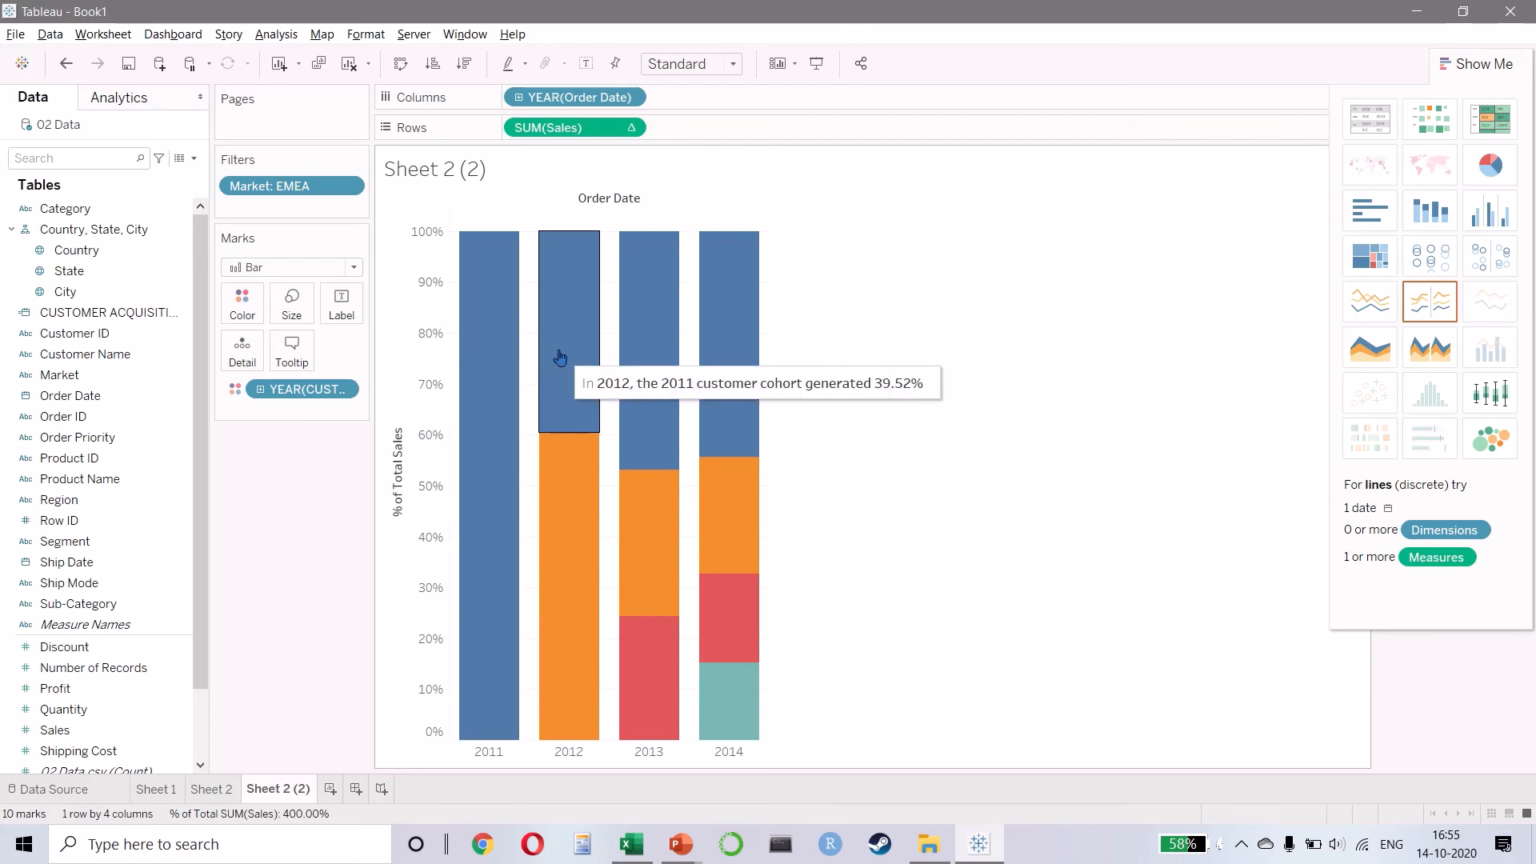
{"action": "mouse_move", "coordinate": [624, 364]}
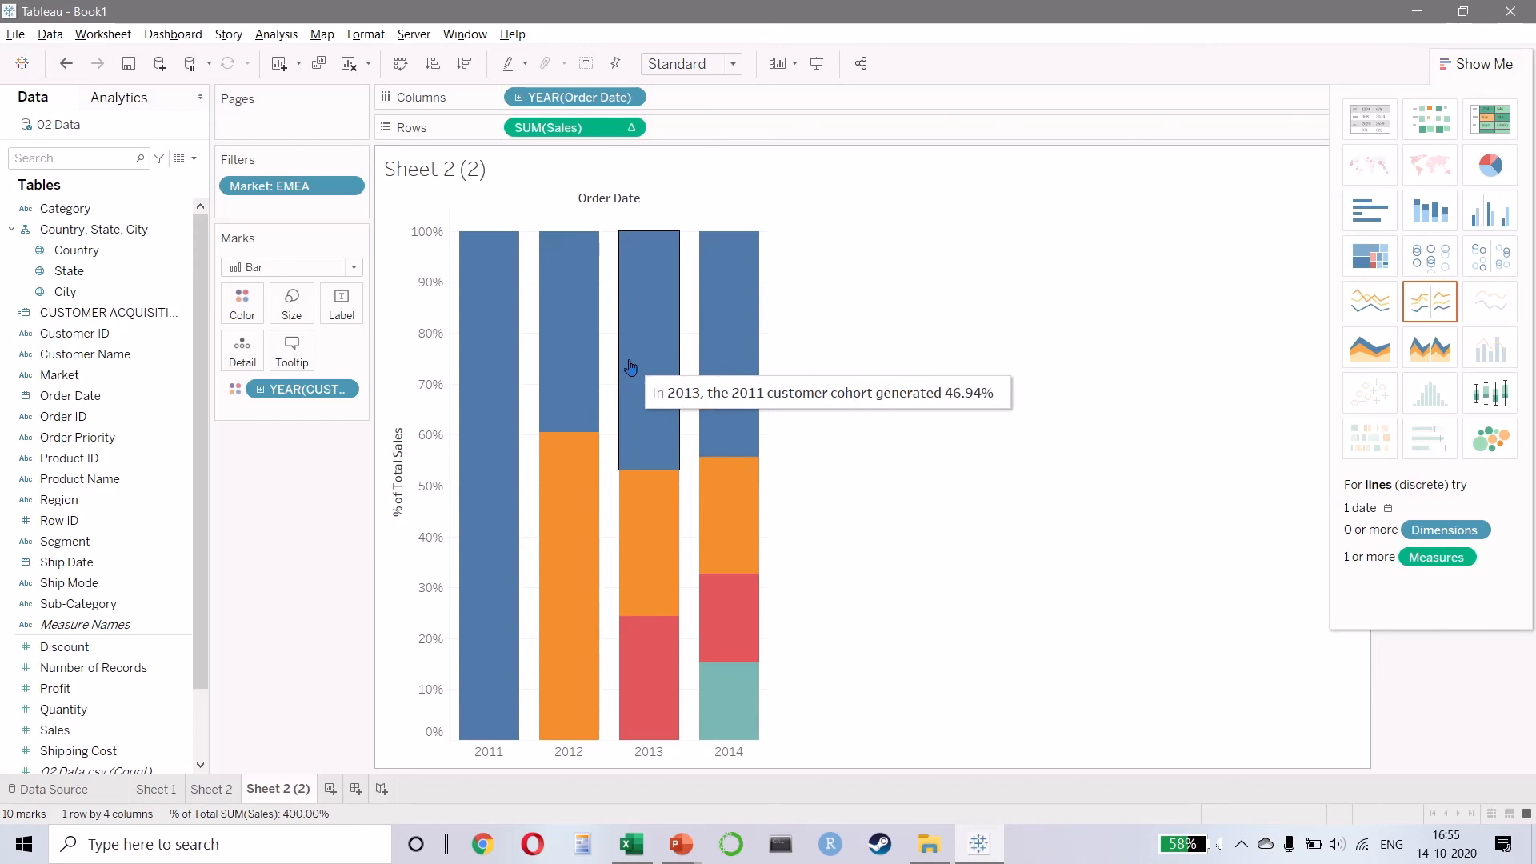
- Examine the 2013, 2012 and 2011 cohort segments within the 2013 order-year bar
{"action": "mouse_move", "coordinate": [652, 664]}
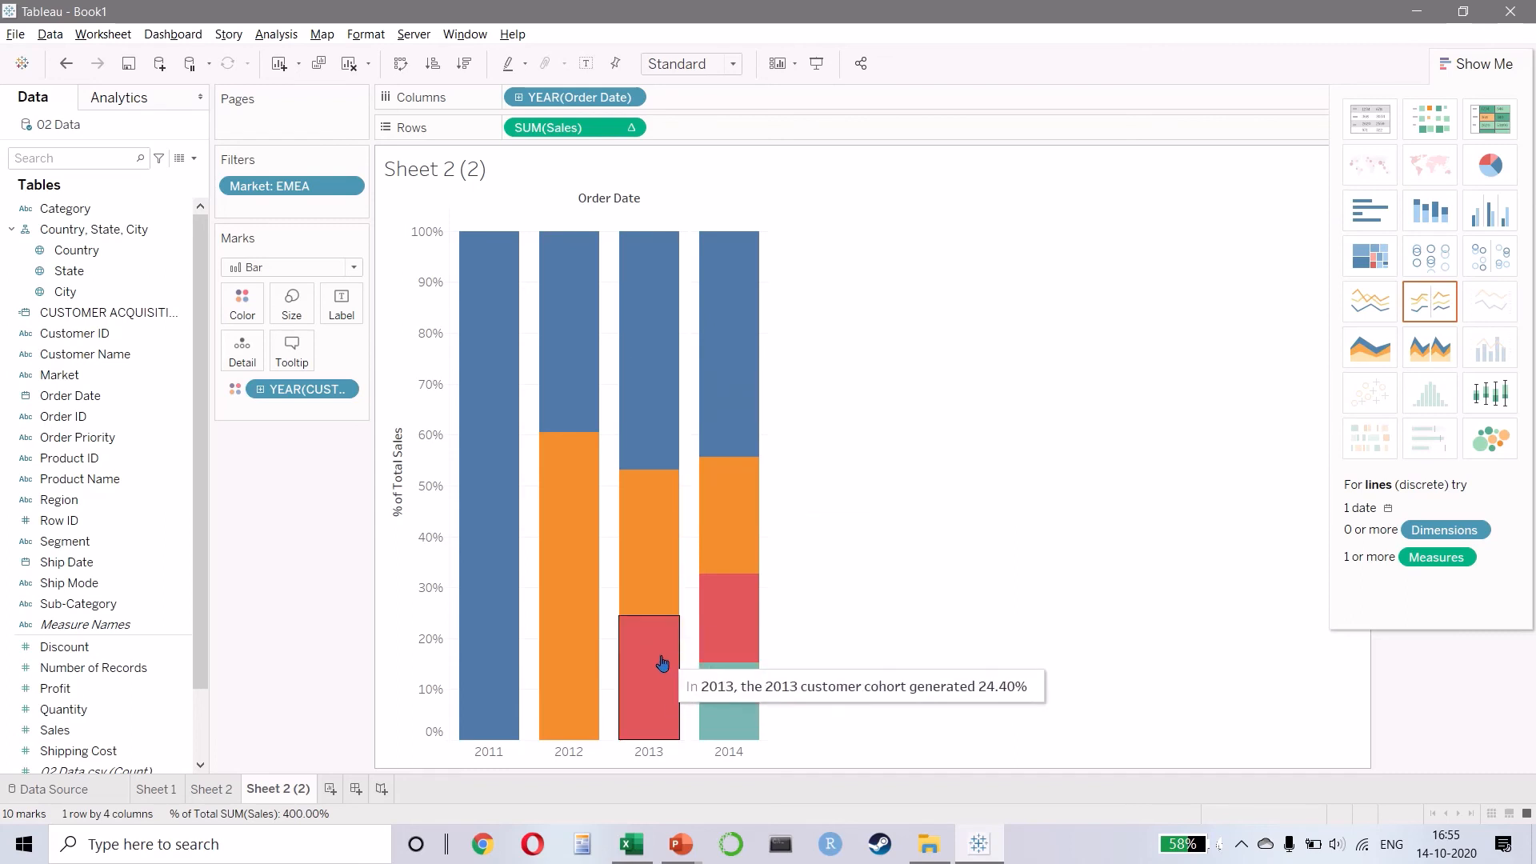
{"action": "left_click", "coordinate": [653, 659]}
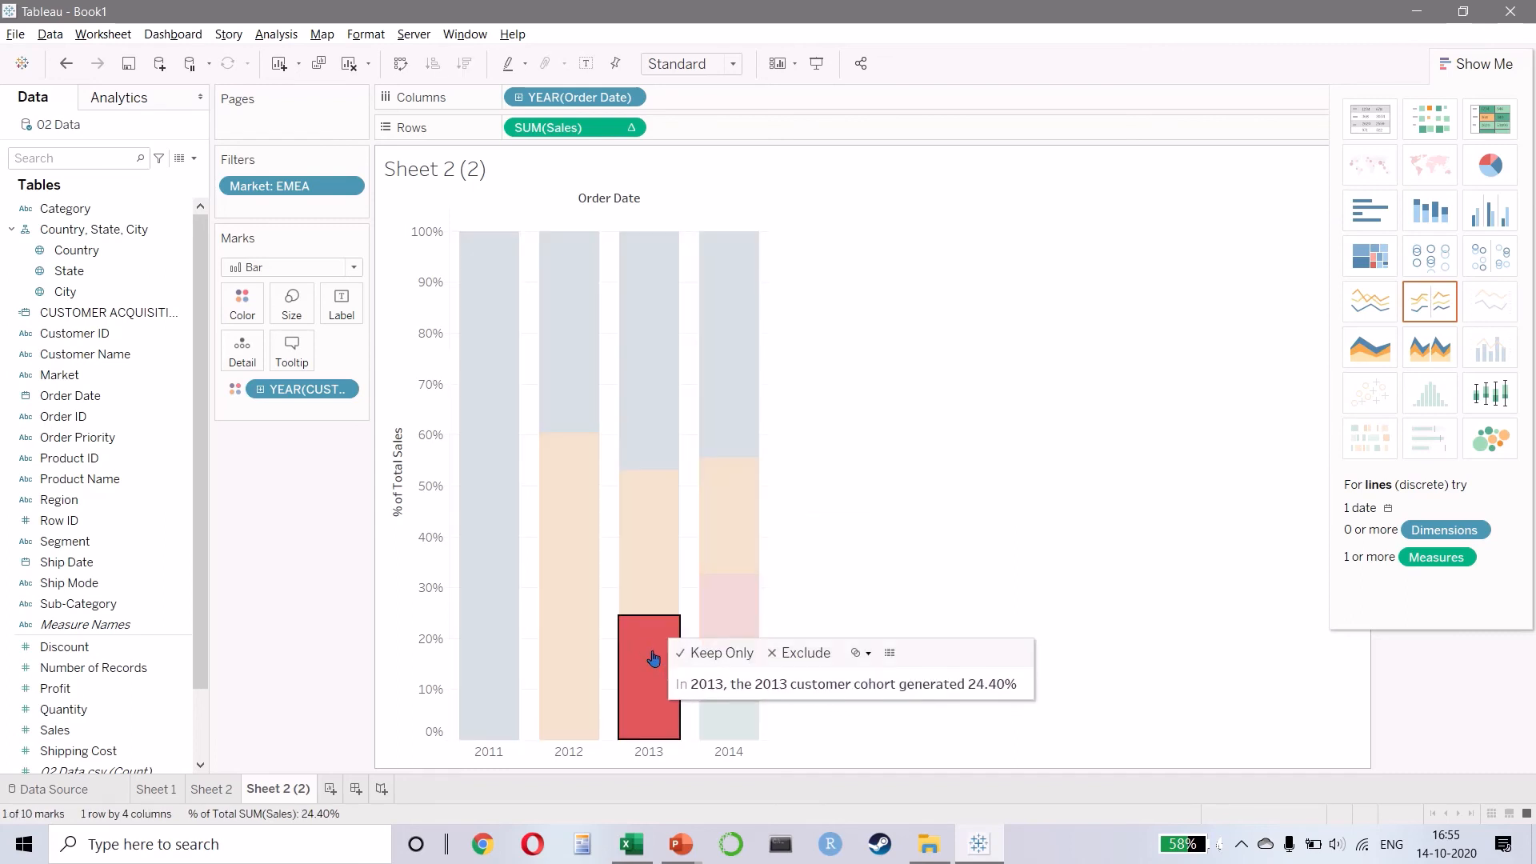
{"action": "left_click", "coordinate": [647, 651]}
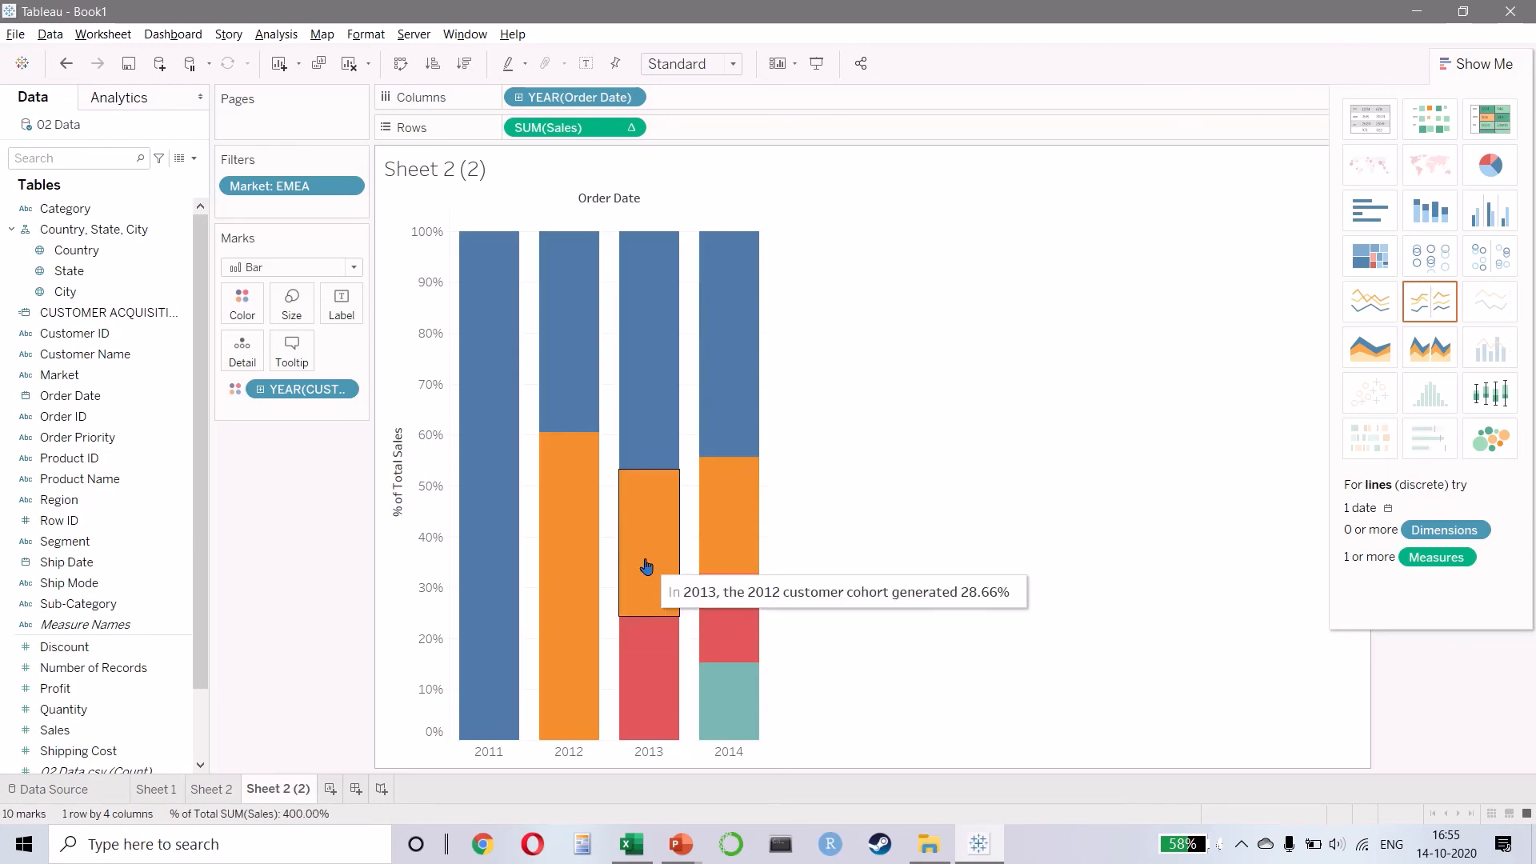
{"action": "mouse_move", "coordinate": [643, 442]}
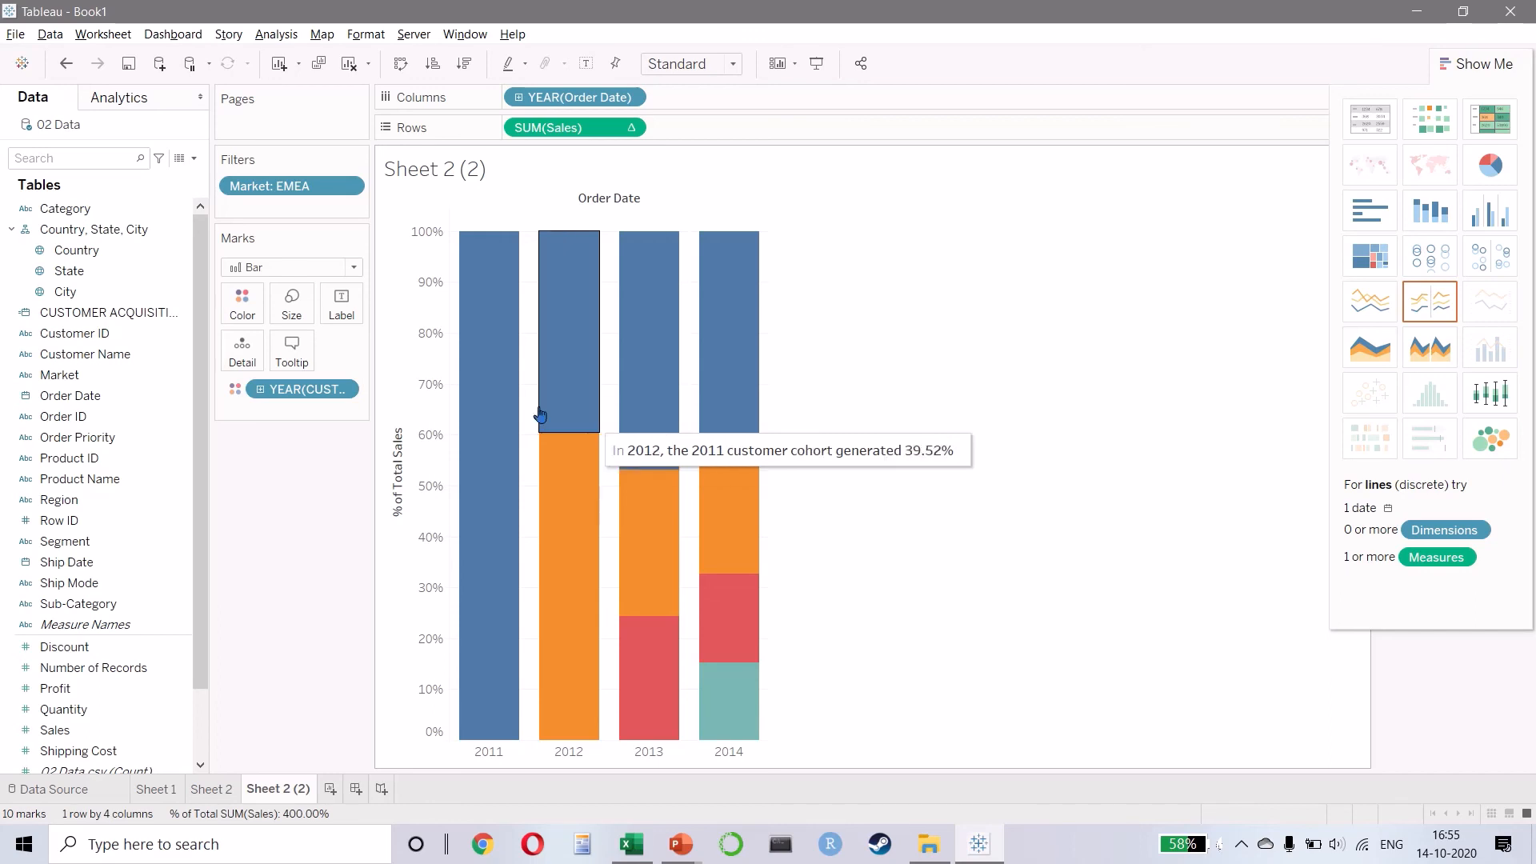
- Compare the 2012 cohort's share in 2012 and 2014, and the 2013 cohort's share in 2013 and 2014
{"action": "mouse_move", "coordinate": [592, 487]}
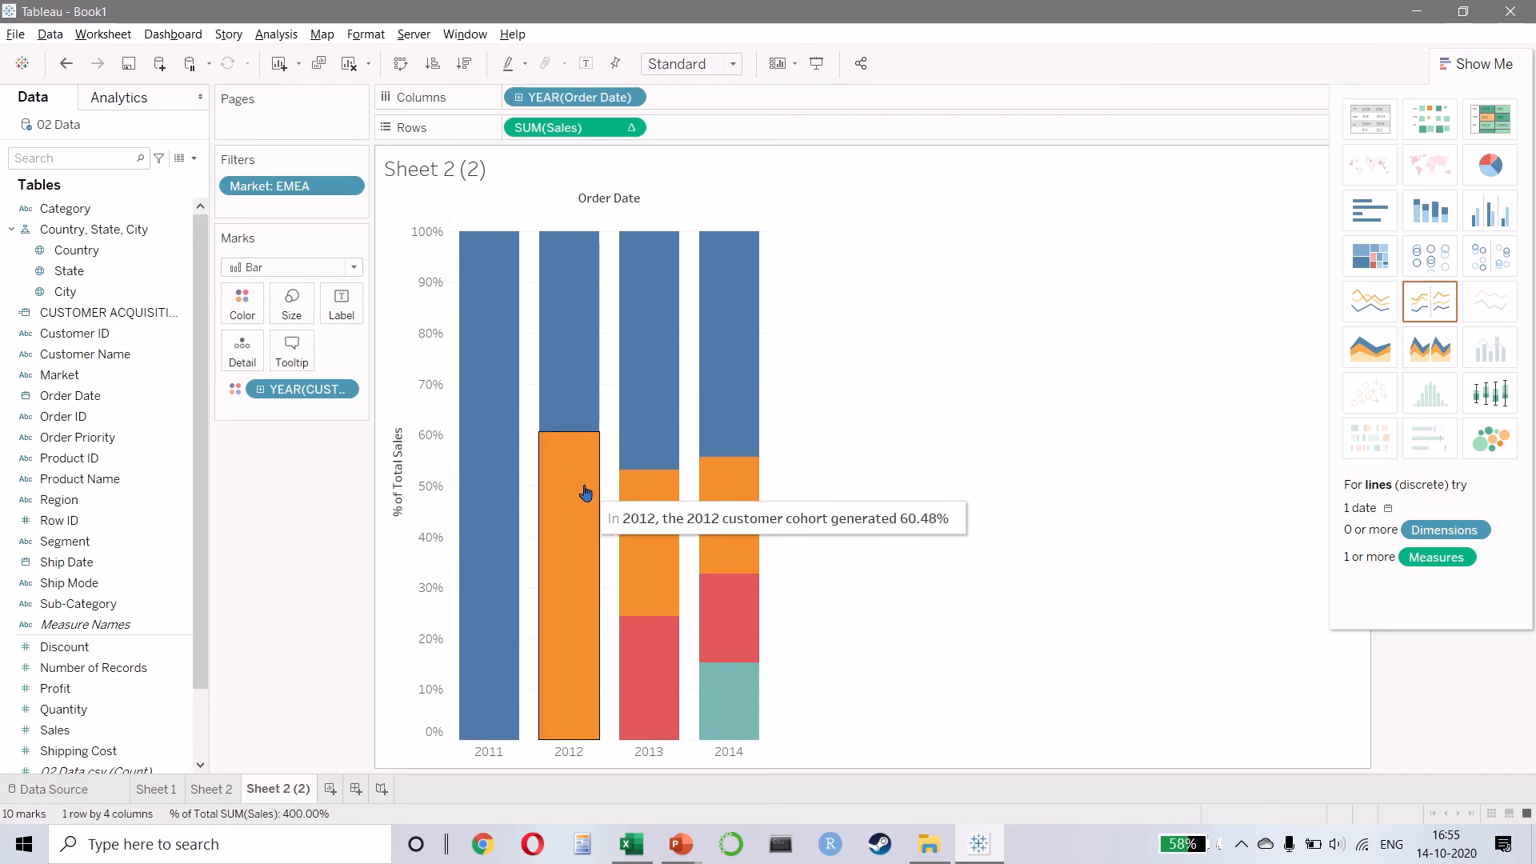
{"action": "mouse_move", "coordinate": [717, 504]}
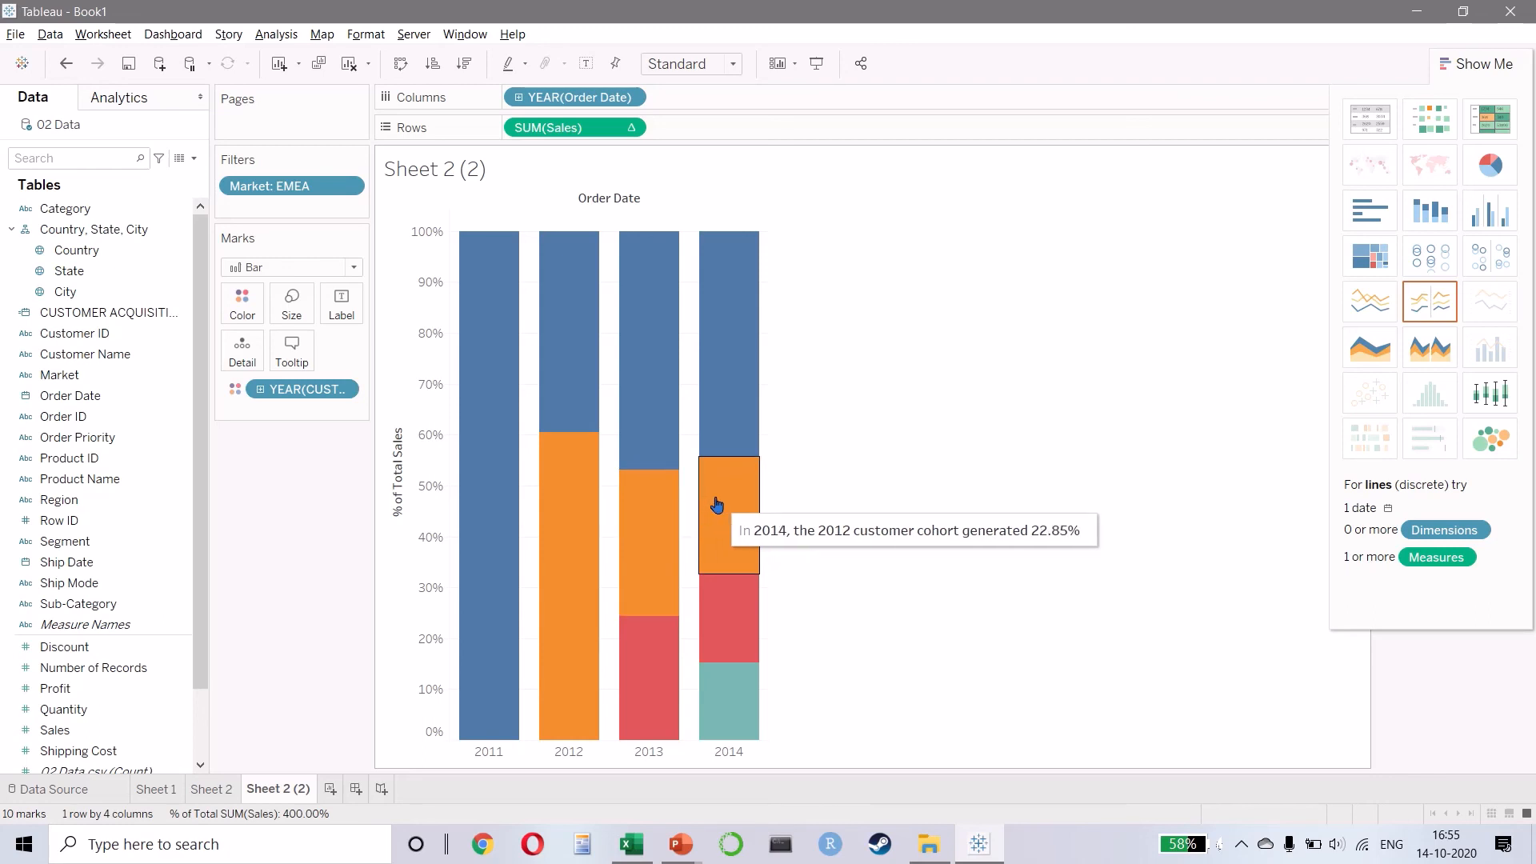
{"action": "mouse_move", "coordinate": [574, 516]}
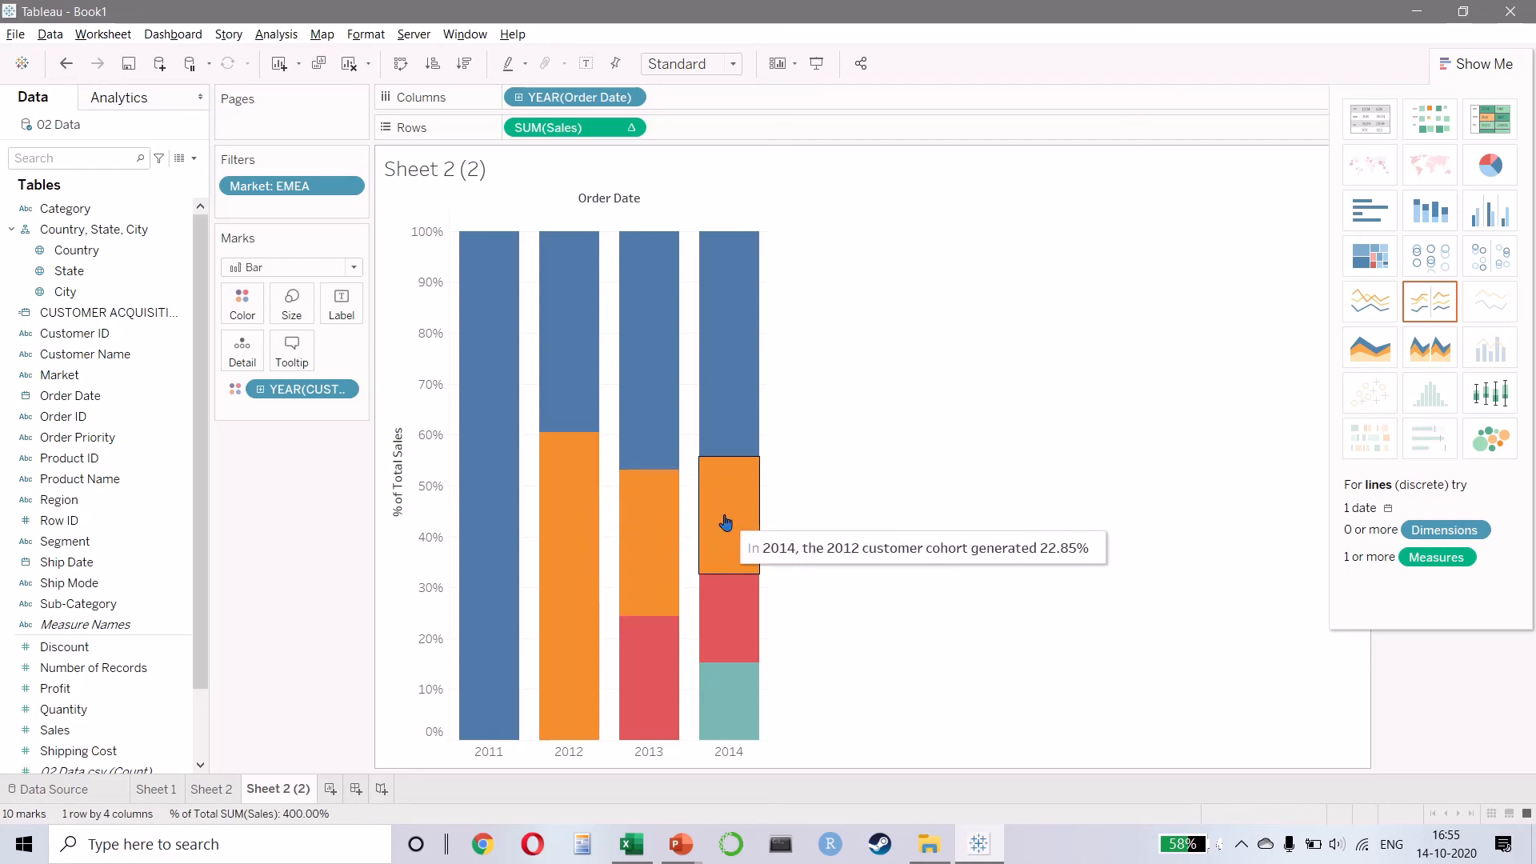
{"action": "mouse_move", "coordinate": [584, 518]}
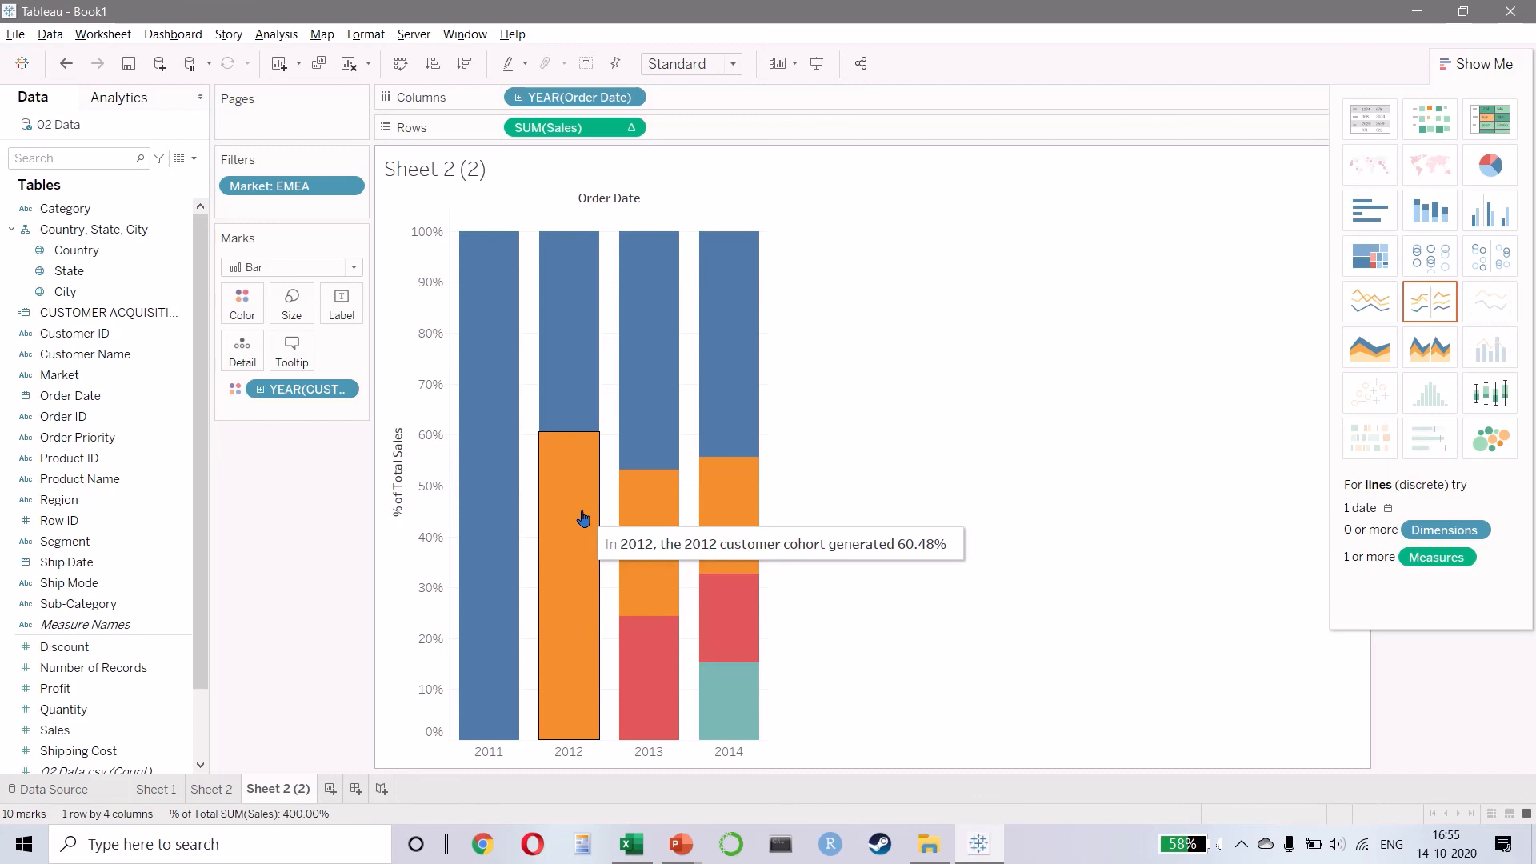
{"action": "mouse_move", "coordinate": [704, 543]}
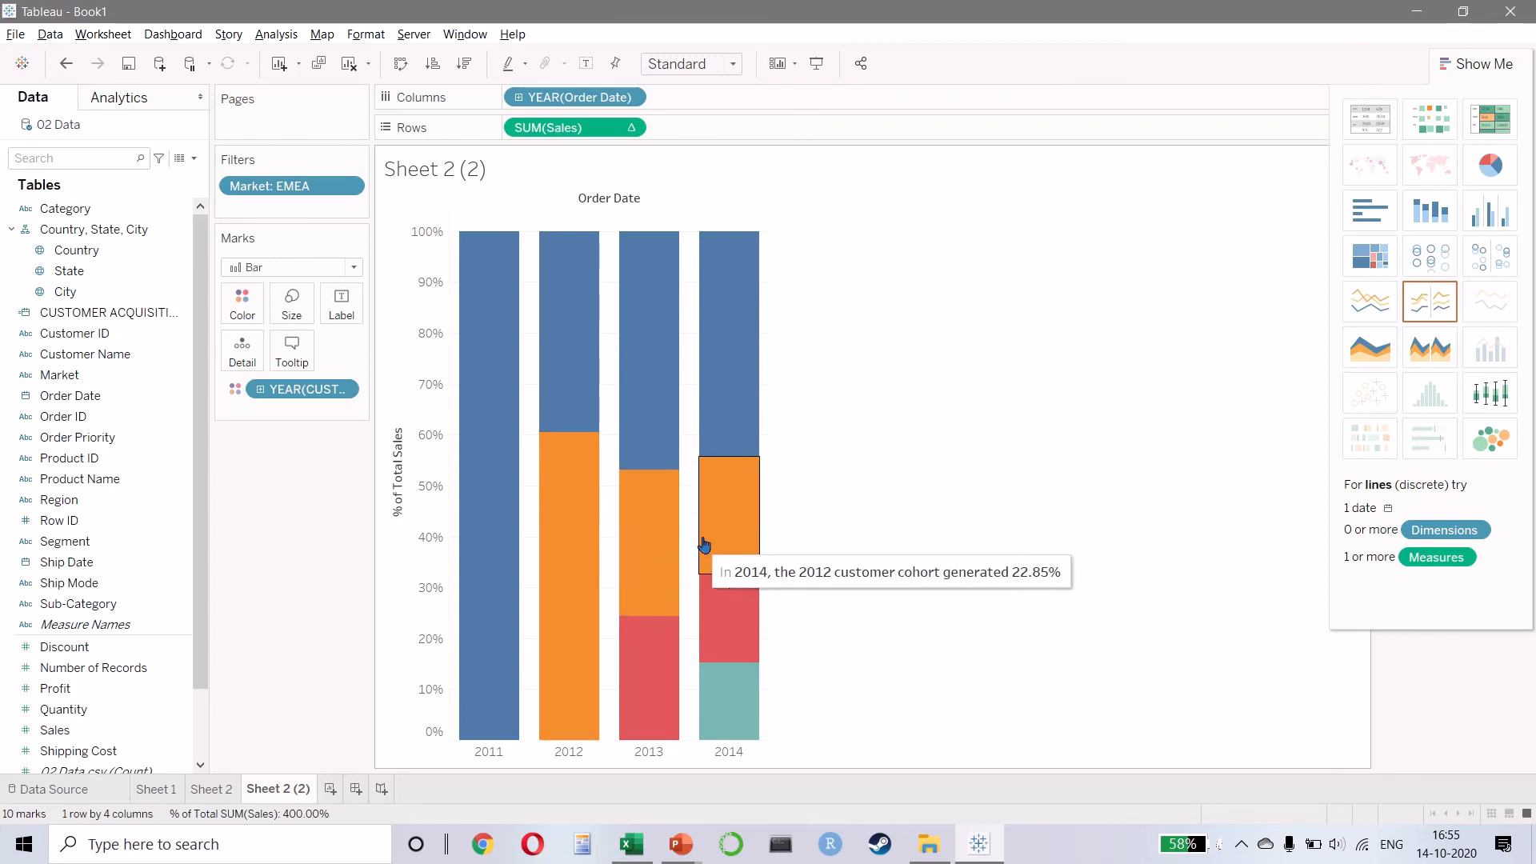
{"action": "mouse_move", "coordinate": [652, 629]}
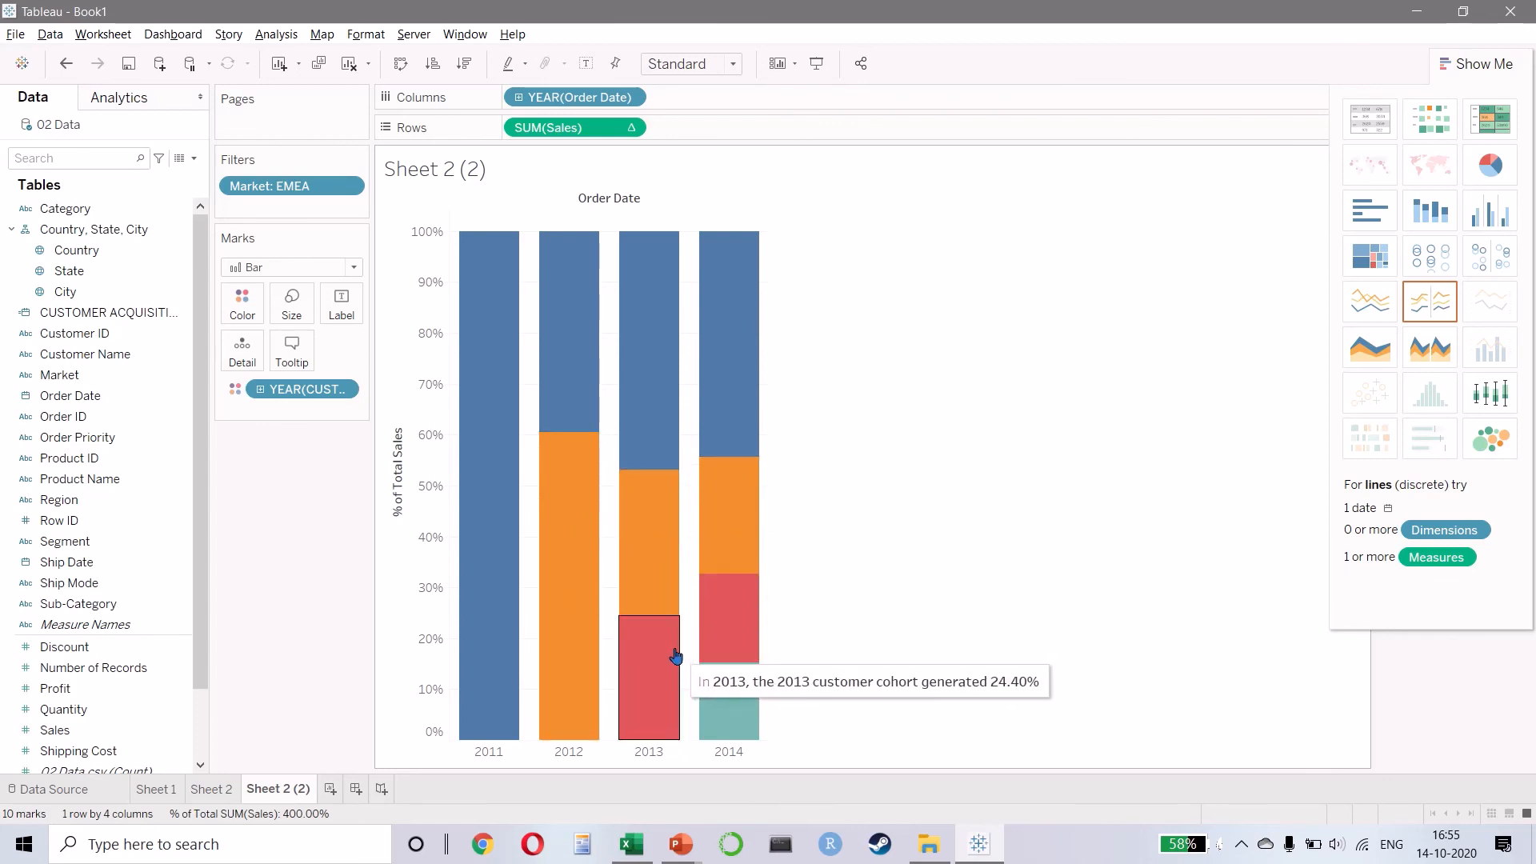
{"action": "mouse_move", "coordinate": [722, 636]}
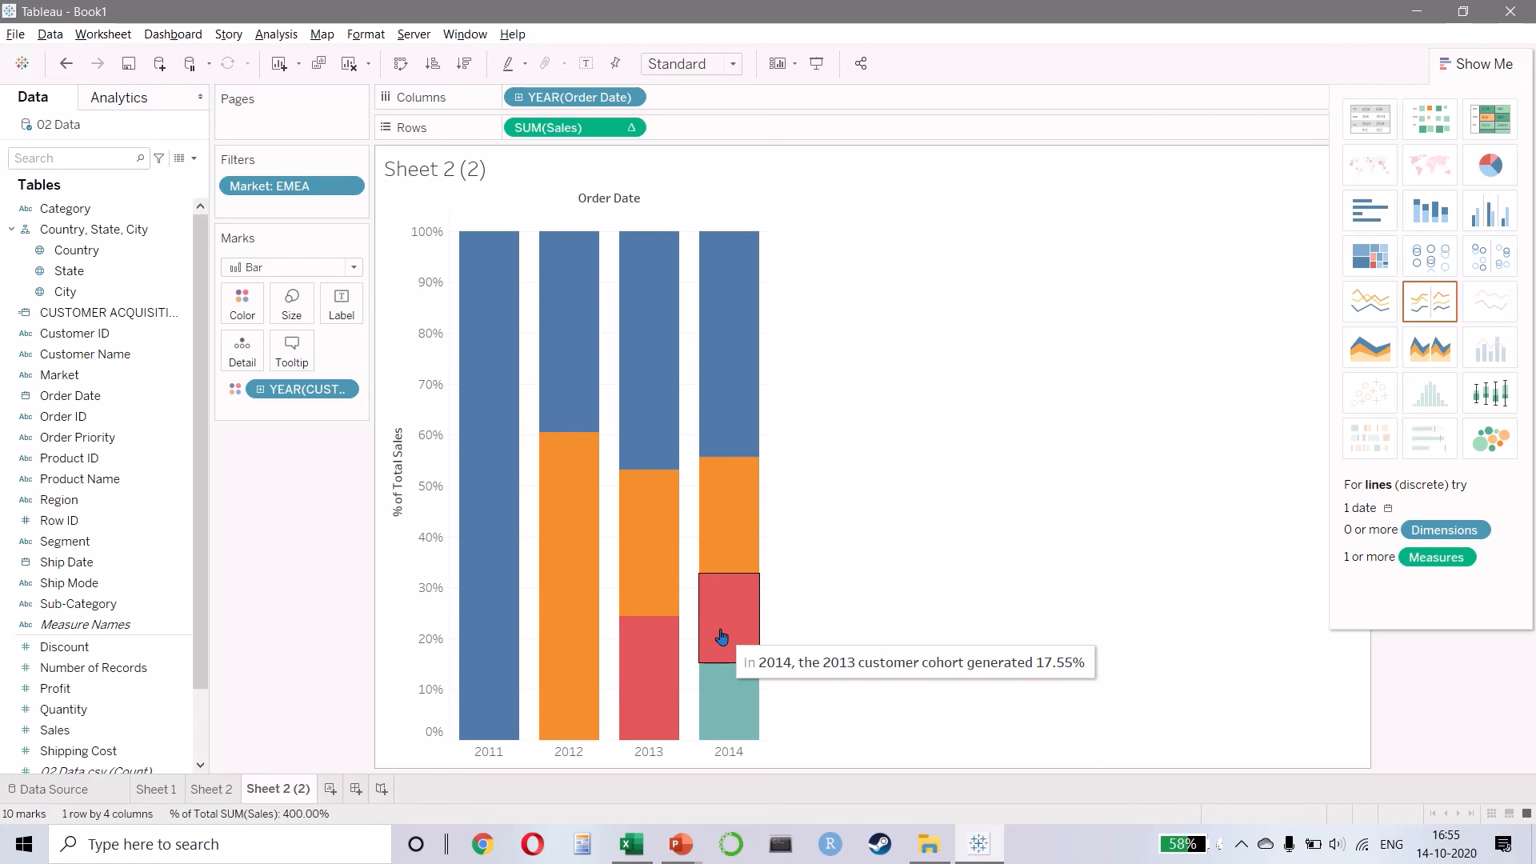
- Review the 2011 cohort's share across the order years and compare the percent chart with the Sheet 2 sales chart
{"action": "mouse_move", "coordinate": [500, 380]}
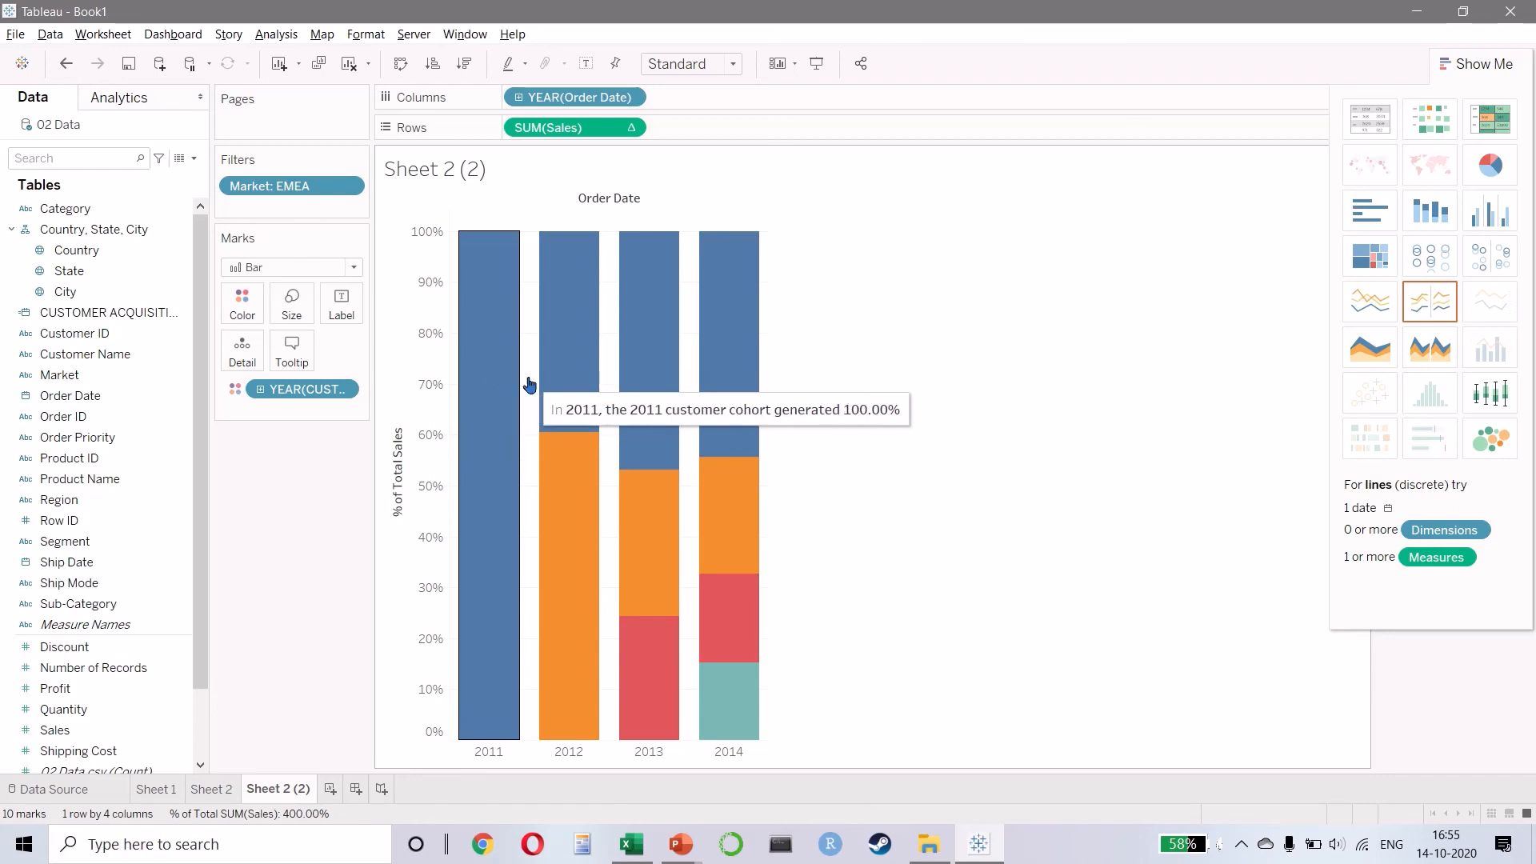
{"action": "mouse_move", "coordinate": [555, 391]}
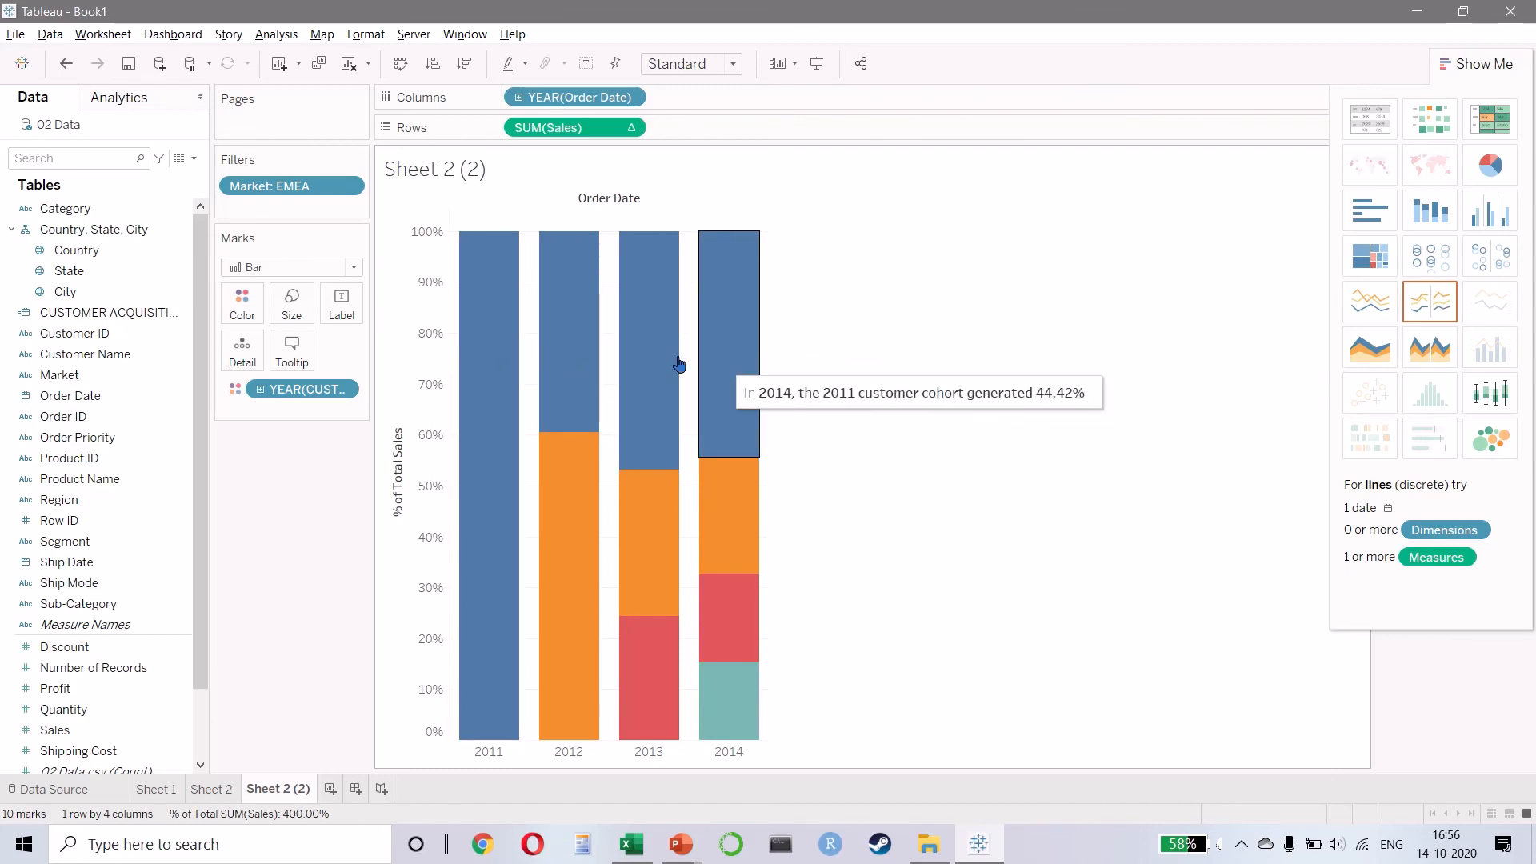
{"action": "mouse_move", "coordinate": [688, 370]}
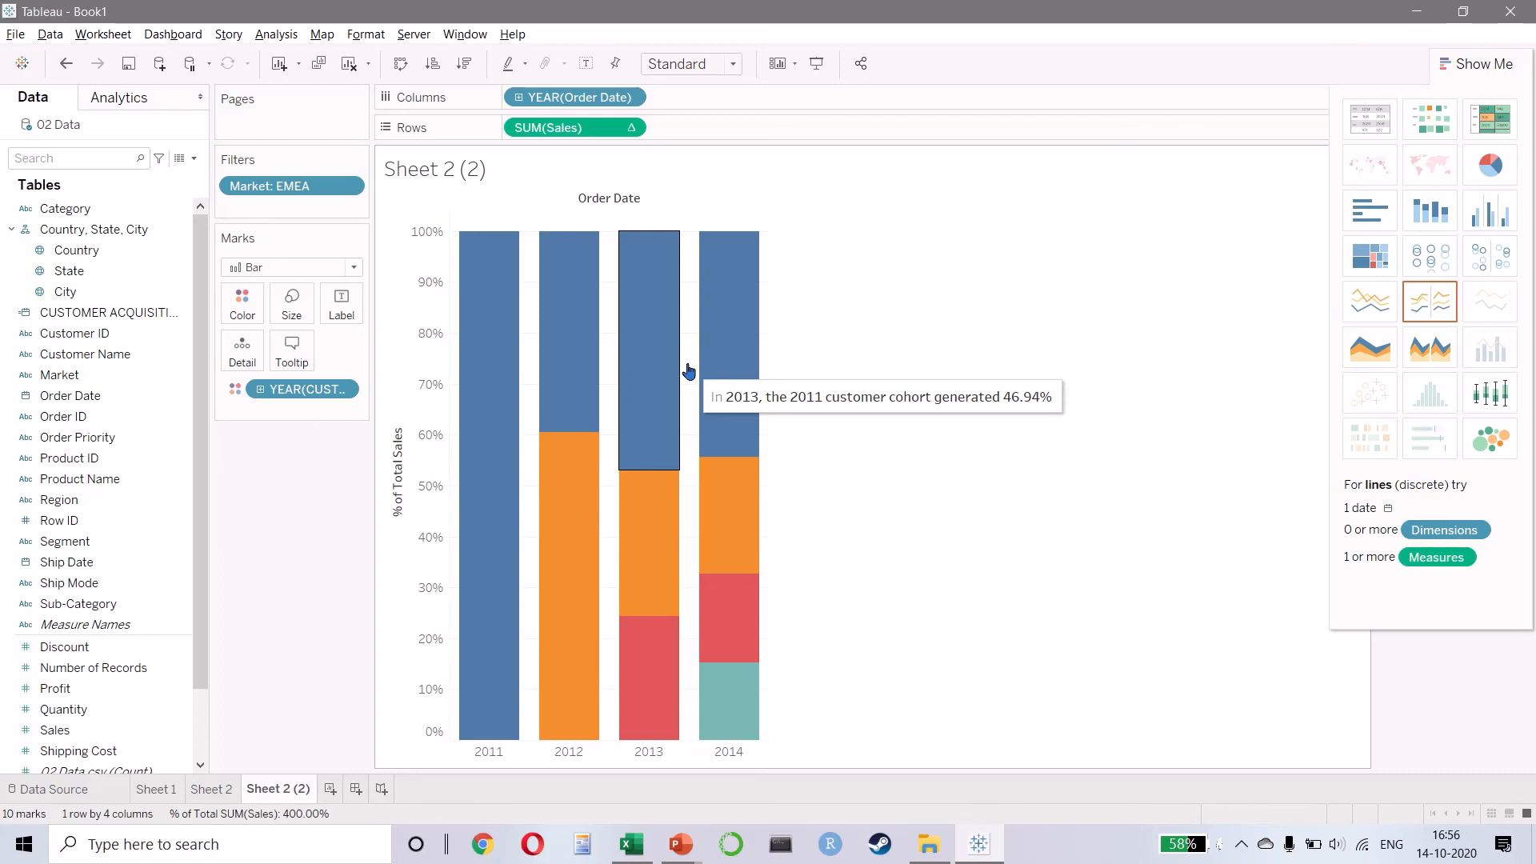
{"action": "left_click", "coordinate": [212, 794]}
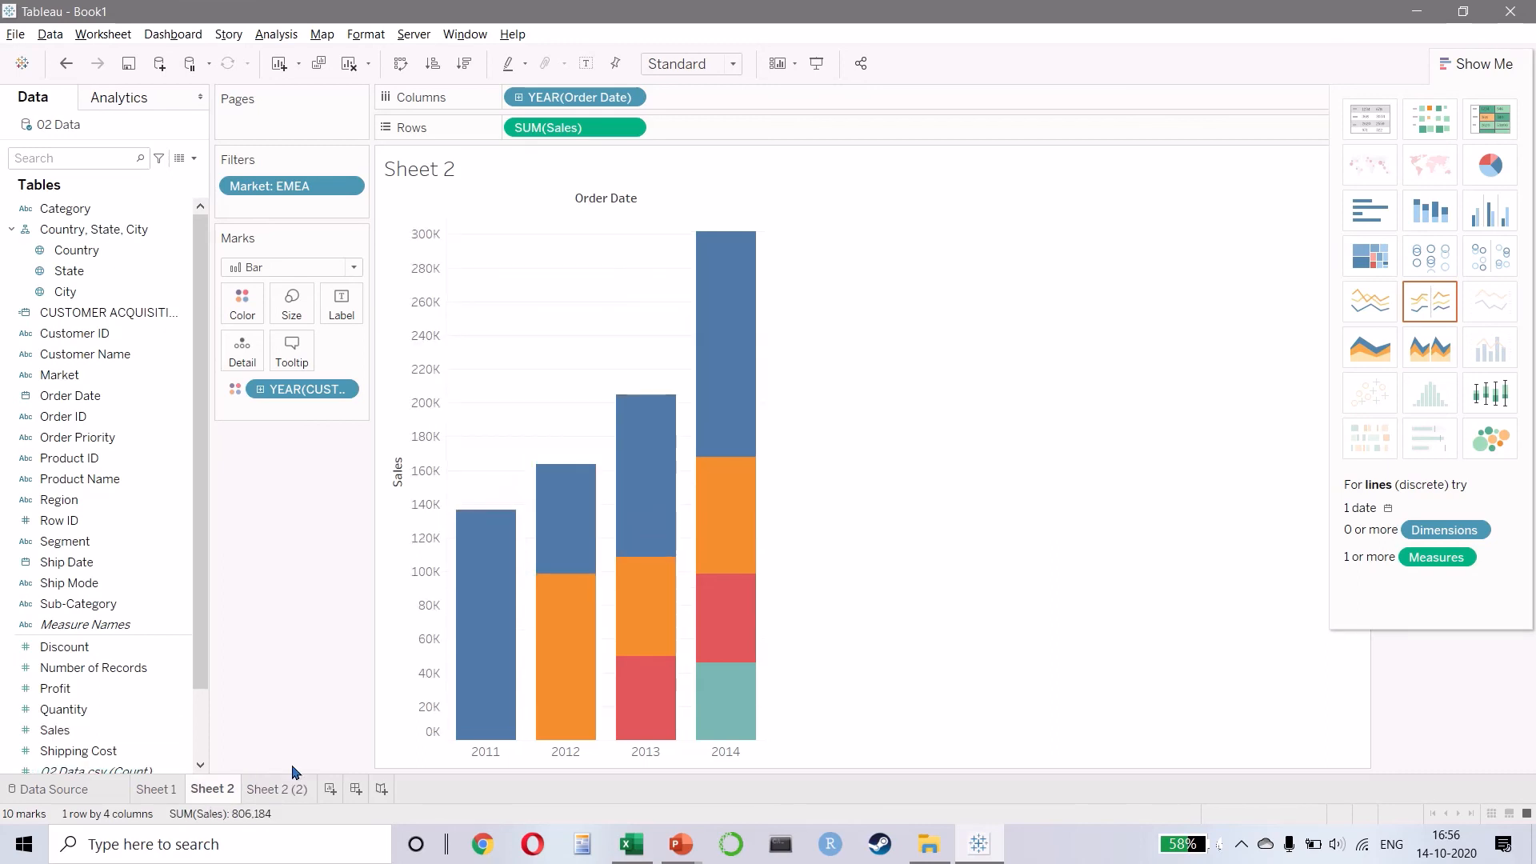
{"action": "left_click", "coordinate": [253, 792]}
{"action": "mouse_move", "coordinate": [631, 407]}
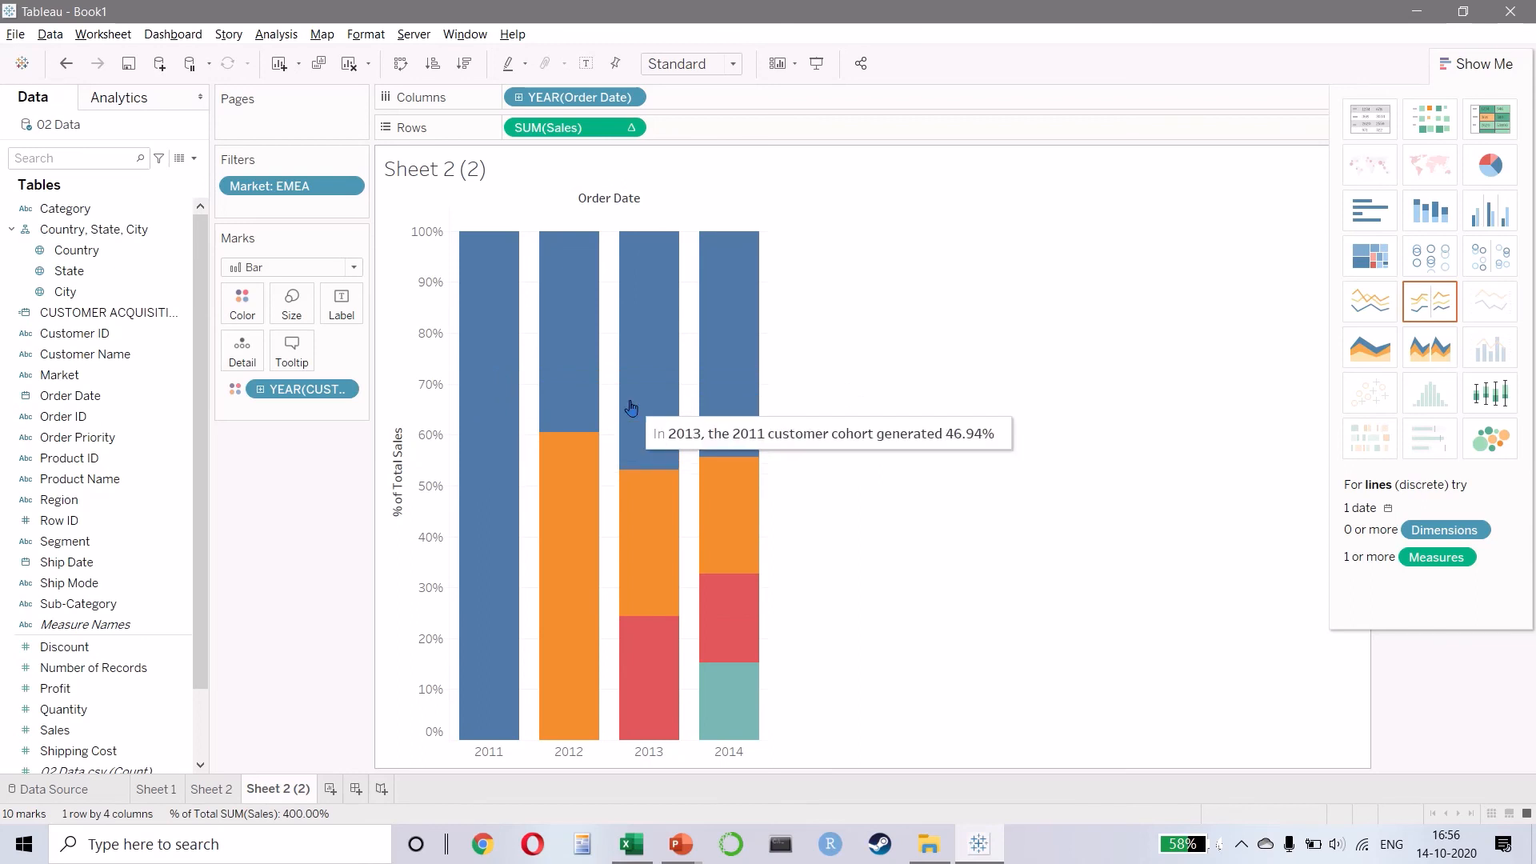